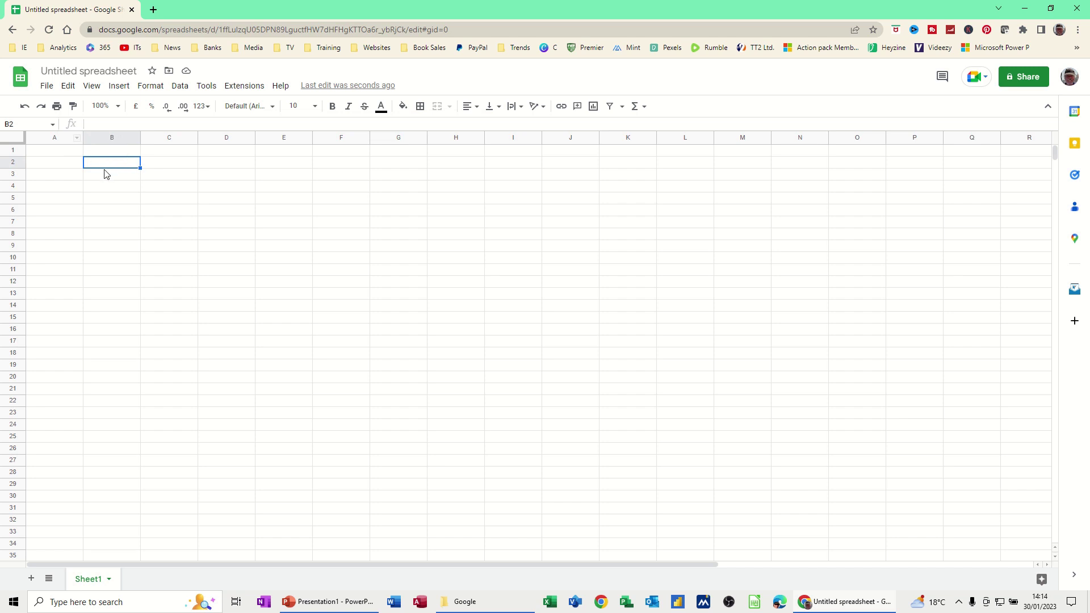
# Enter Mon in B2, auto-fill Tue–Fri across to F2, and add Total in G2
pyautogui.write('Mon')
pyautogui.press('Return')
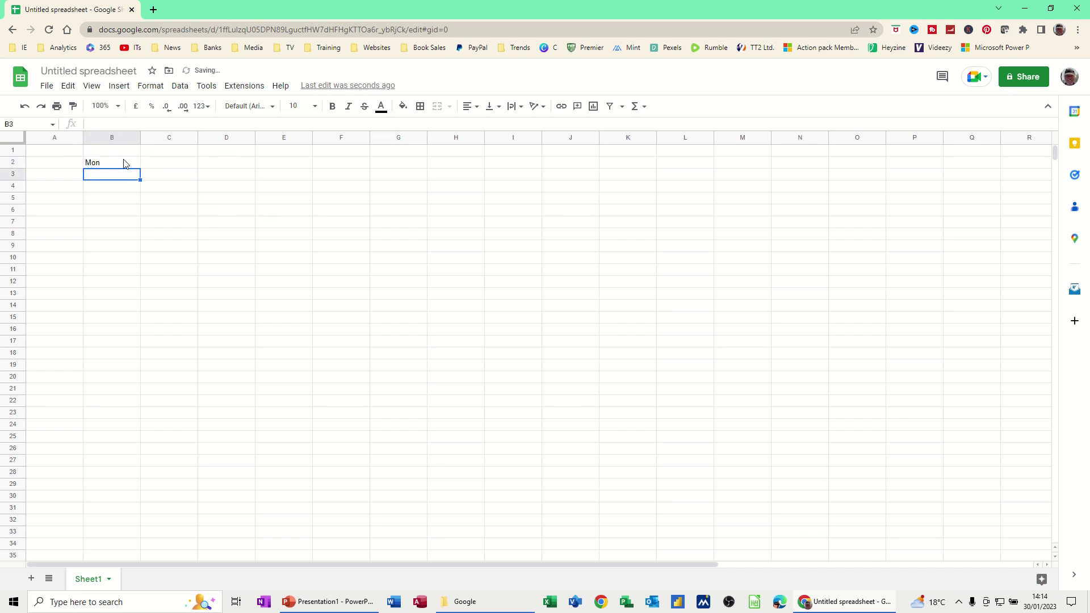
pyautogui.click(161, 166)
pyautogui.click(127, 166)
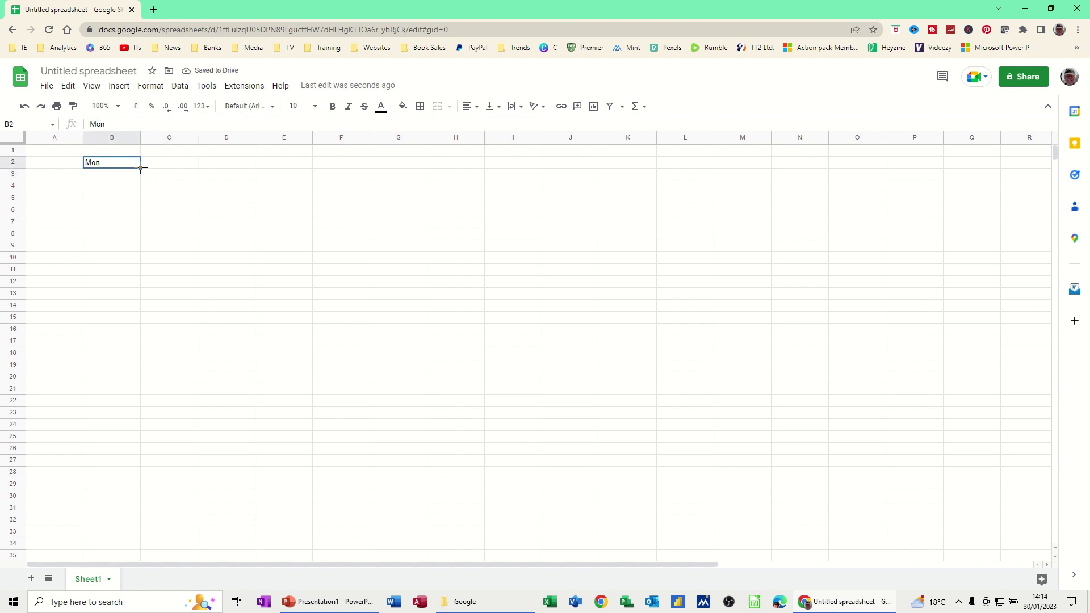
pyautogui.moveTo(141, 168); pyautogui.dragTo(363, 170)
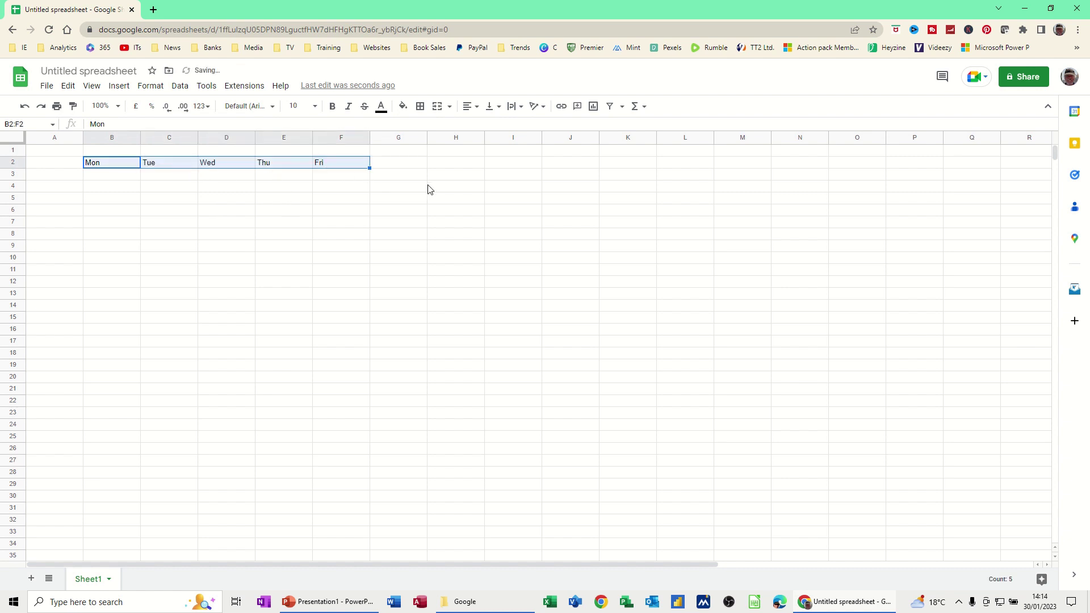
pyautogui.click(385, 168)
pyautogui.write('T')
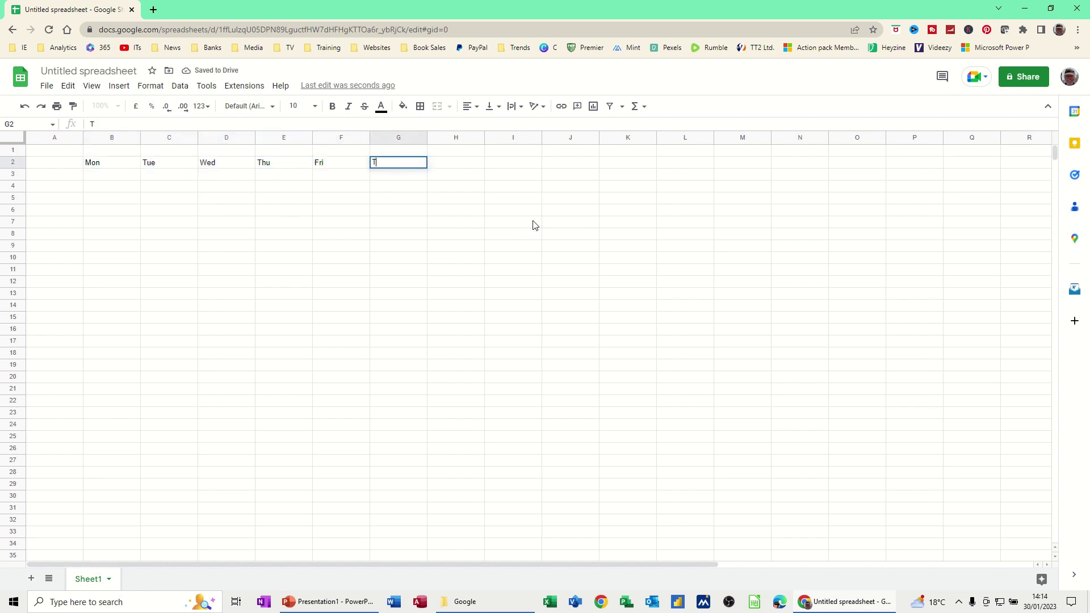
pyautogui.write('otal')
pyautogui.click(52, 176)
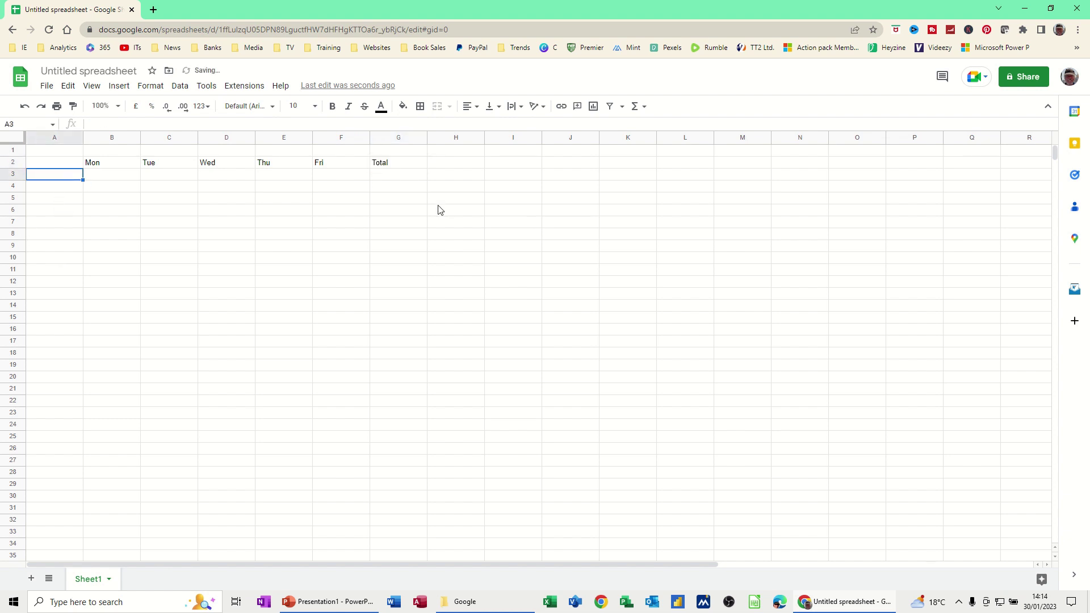
# List the expense labels Car, Tax, Gas, Electric, Food and Water in A3:A8
pyautogui.write('Car')
pyautogui.press('Return')
pyautogui.write('Tax')
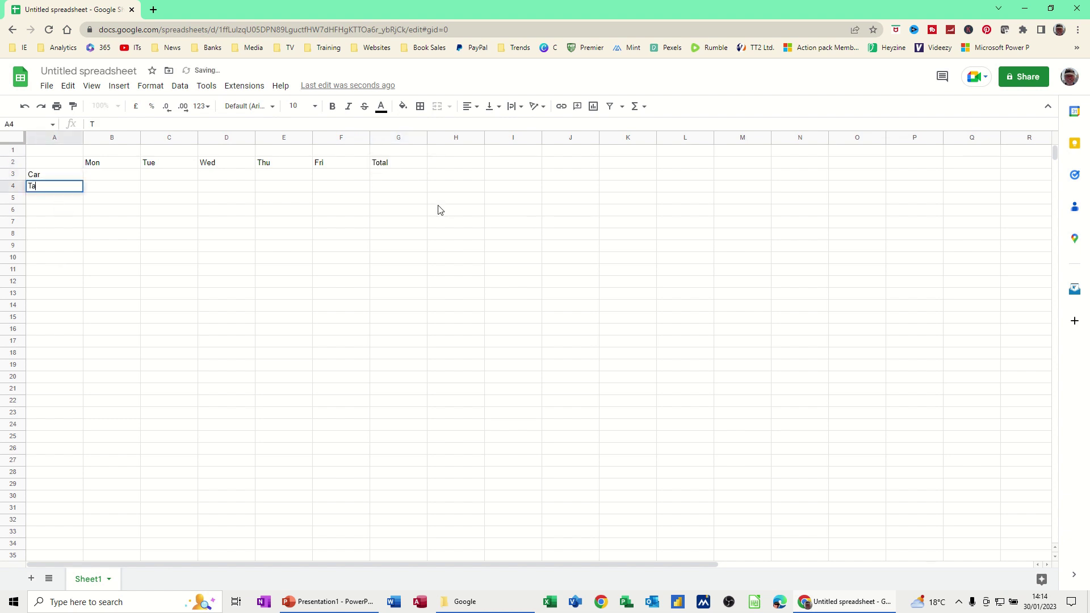
pyautogui.press('Return')
pyautogui.write('Gas')
pyautogui.press('Return')
pyautogui.write('Elect')
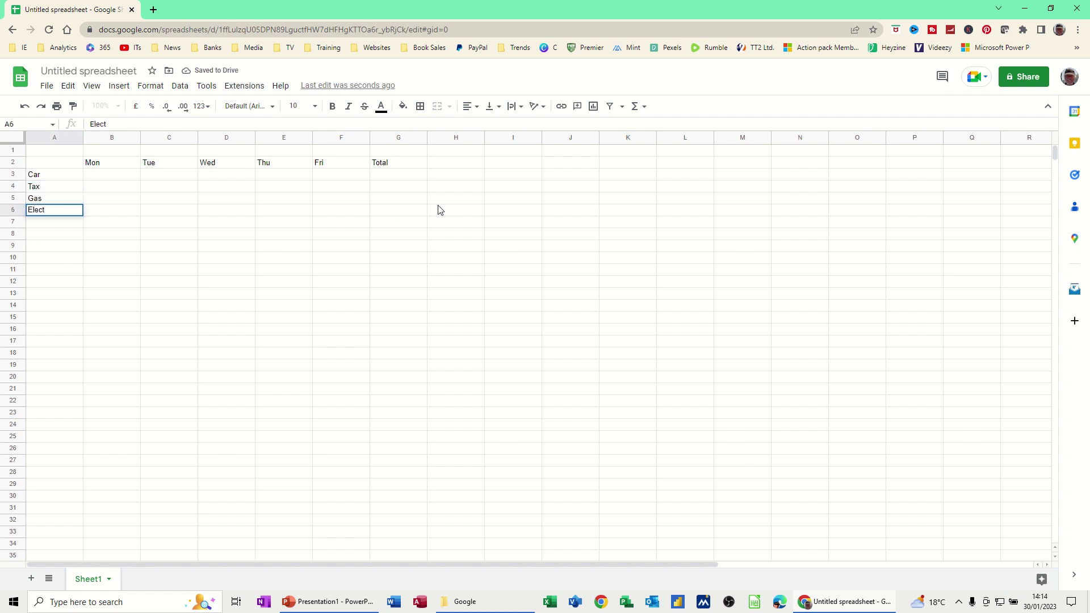
pyautogui.write('ric')
pyautogui.press('Return')
pyautogui.write('F')
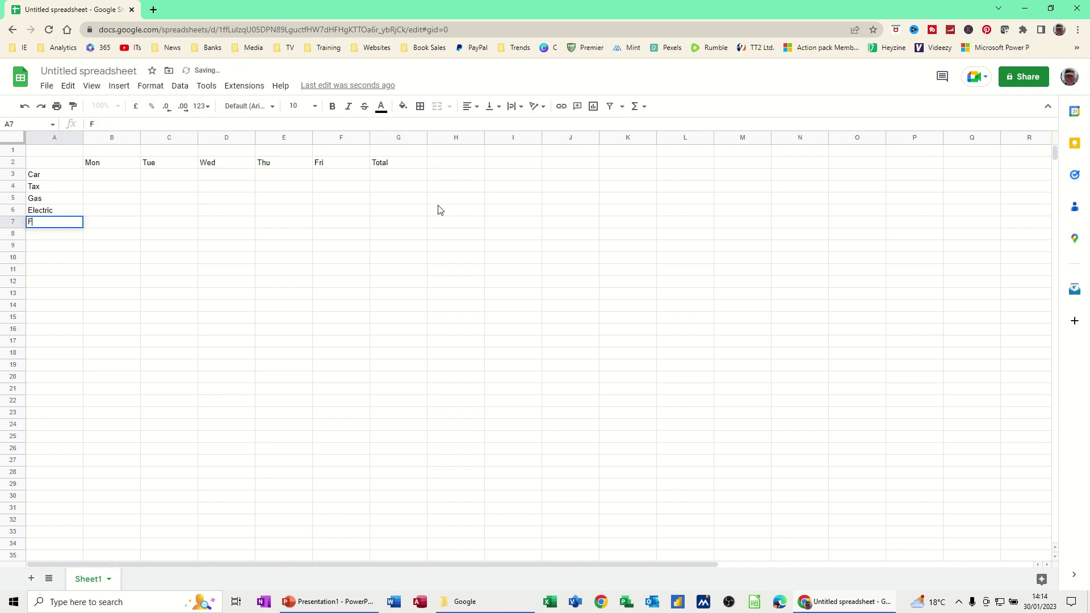
pyautogui.write('ood')
pyautogui.press('Return')
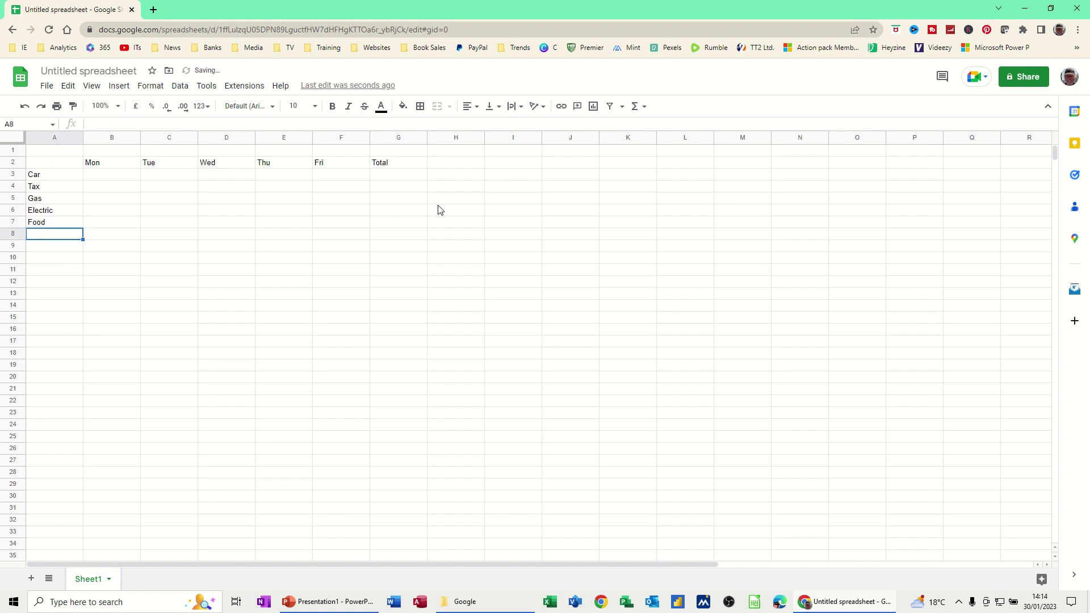
pyautogui.write('Water')
pyautogui.press('Return')
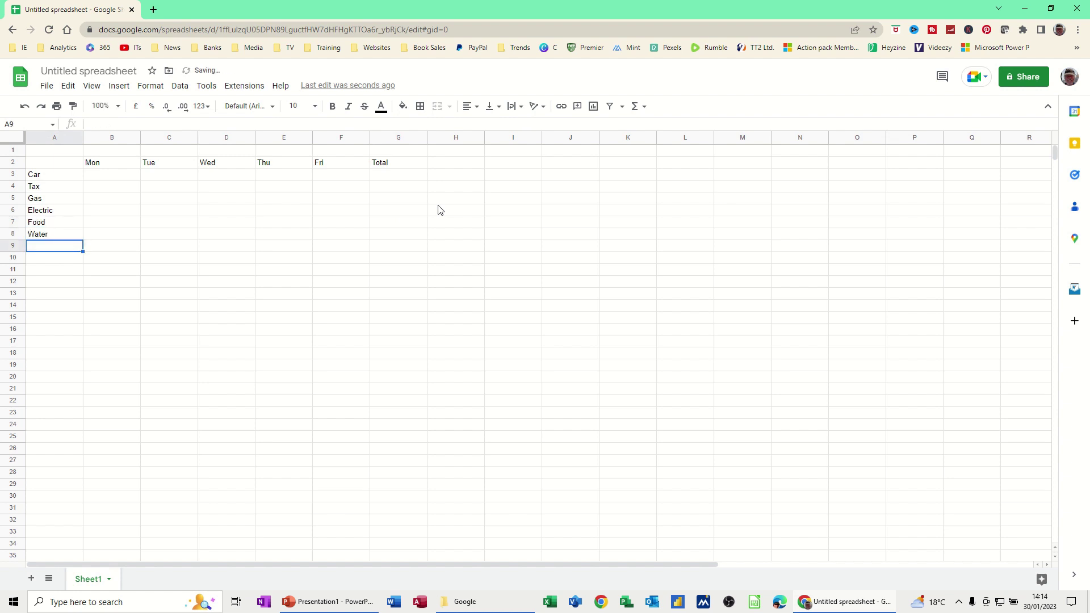
# Add the summary labels Total, Average, Max, Min and Count in A9:A13
pyautogui.write('Total')
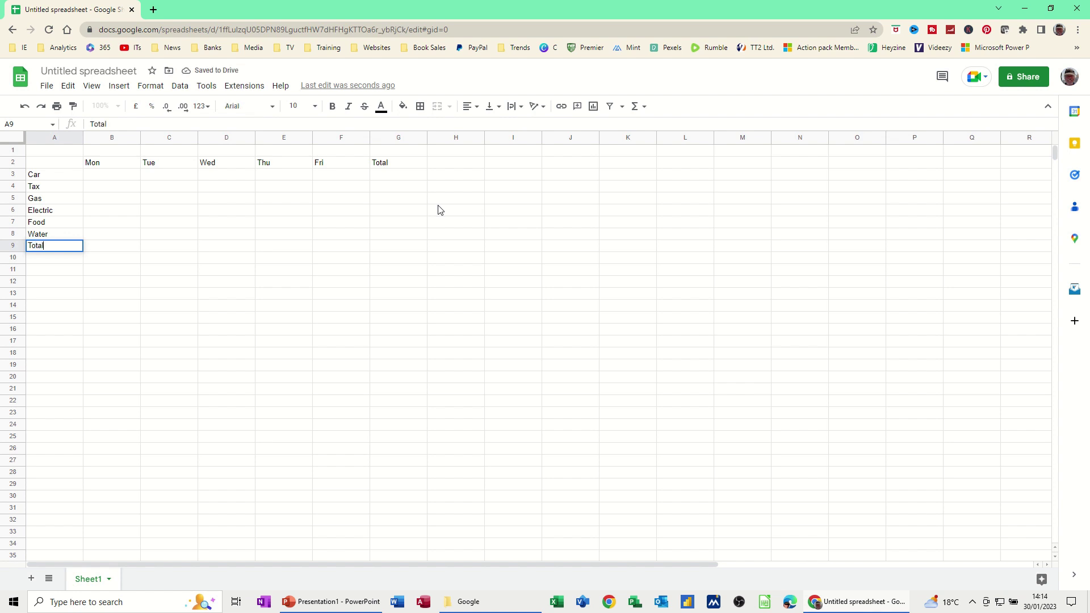
pyautogui.press('Return')
pyautogui.write('Av')
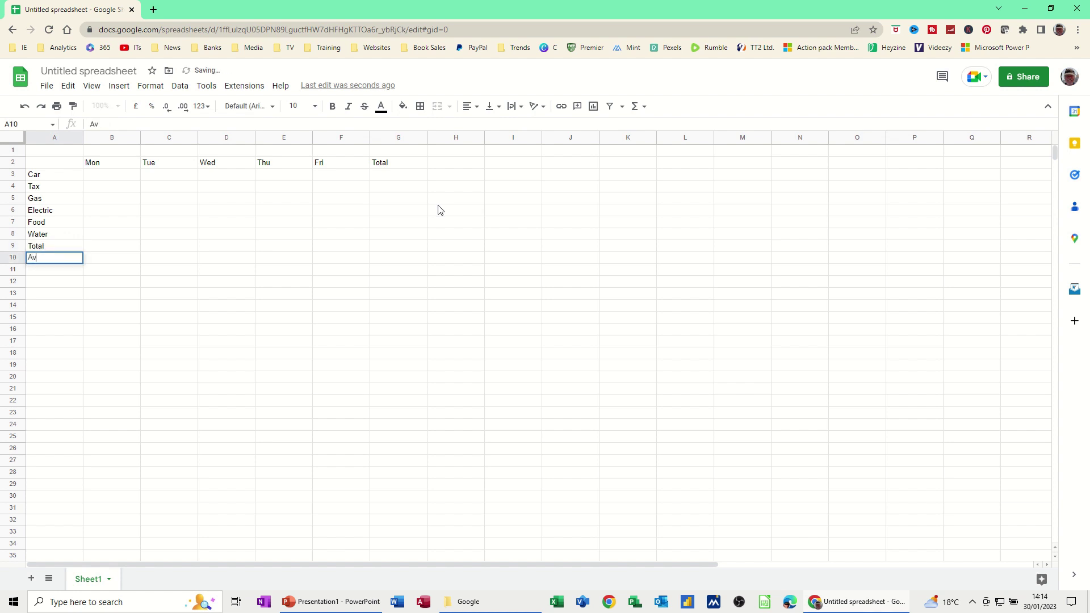
pyautogui.write('erage')
pyautogui.press('Return')
pyautogui.write('Max')
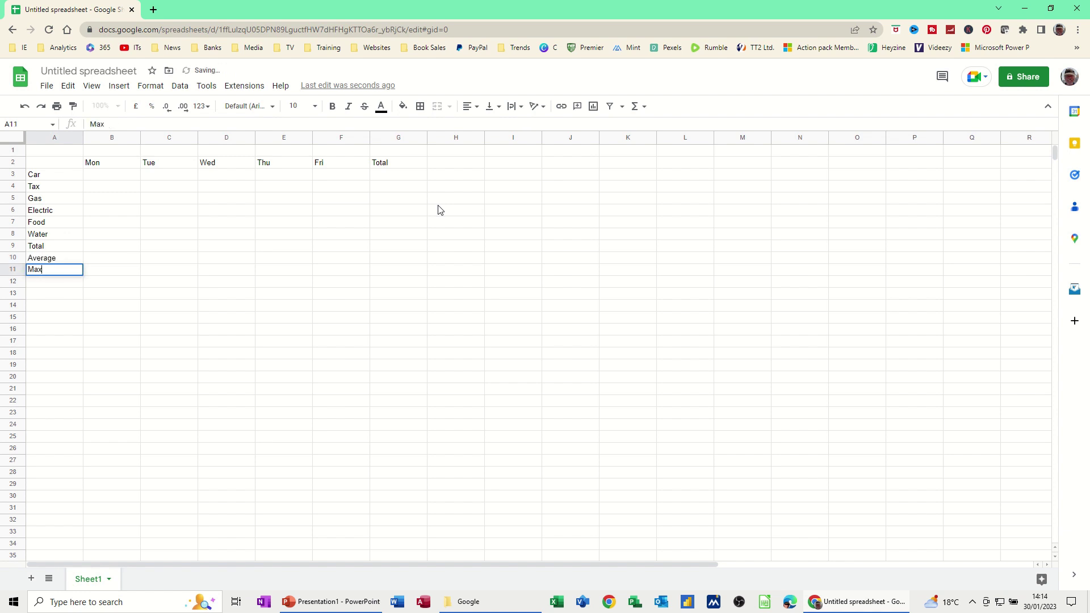
pyautogui.press('Return')
pyautogui.write('Min')
pyautogui.press('Return')
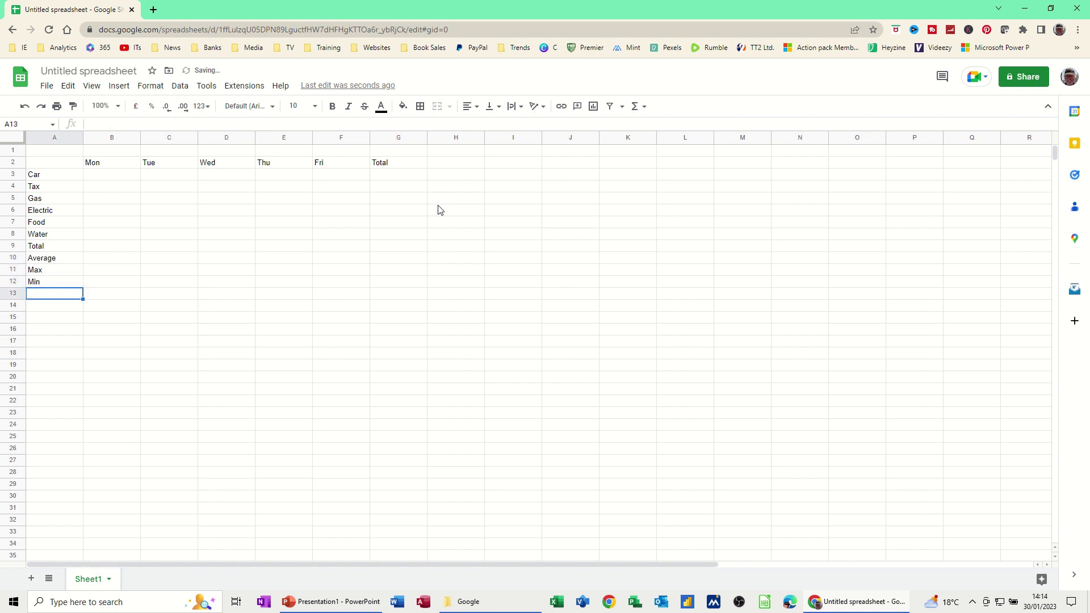
pyautogui.write('Count')
pyautogui.press('Return')
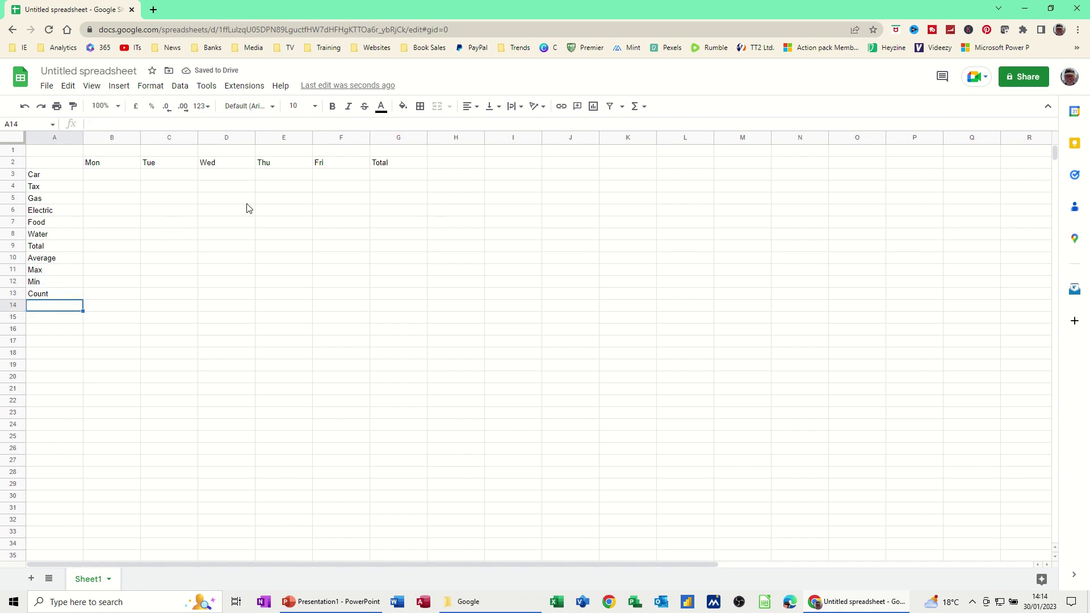
pyautogui.click(635, 106)
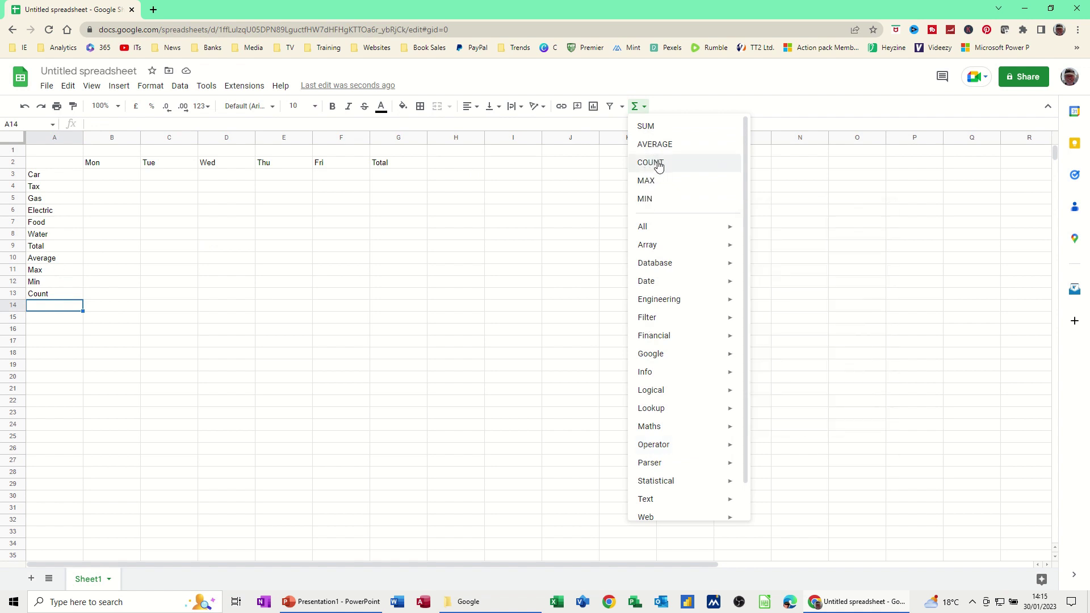
pyautogui.click(162, 234)
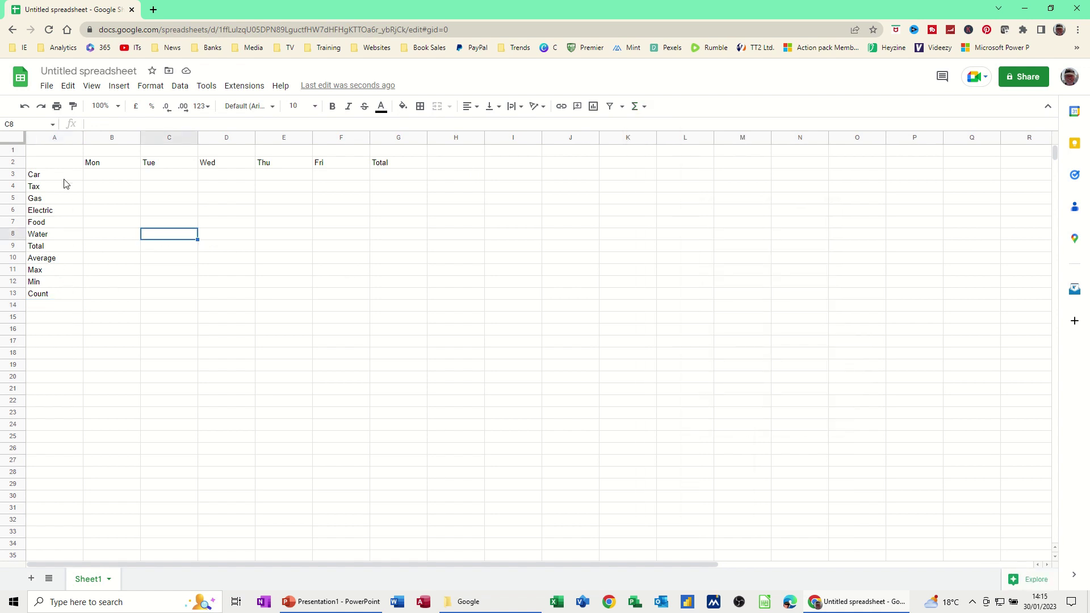
# Type the title 'Weekly Budget' in cell A1
pyautogui.click(62, 155)
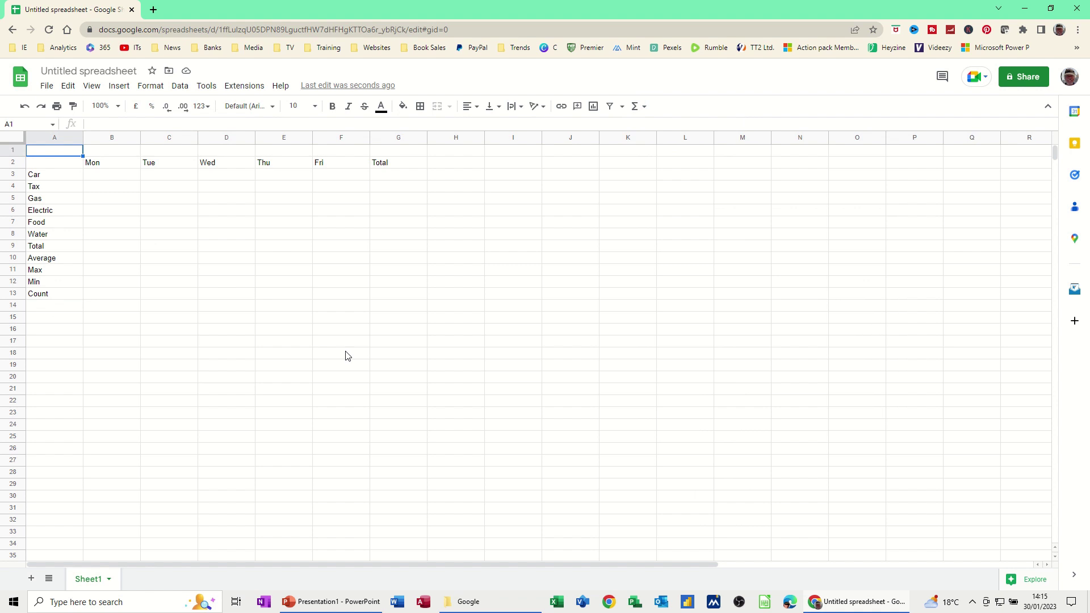
pyautogui.write('Weekly B')
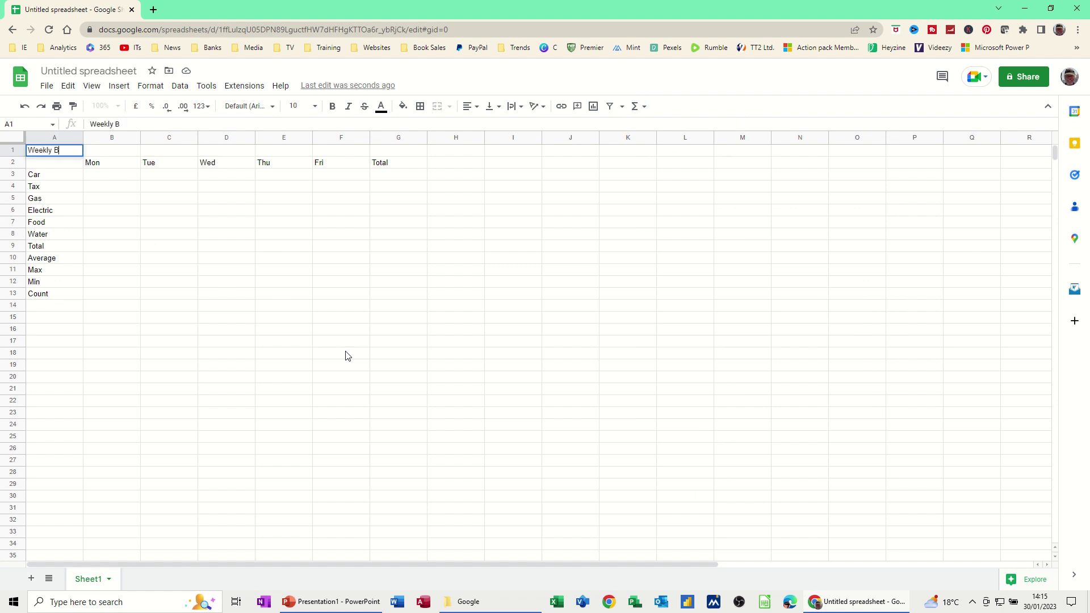
pyautogui.write('udget')
pyautogui.press('Return')
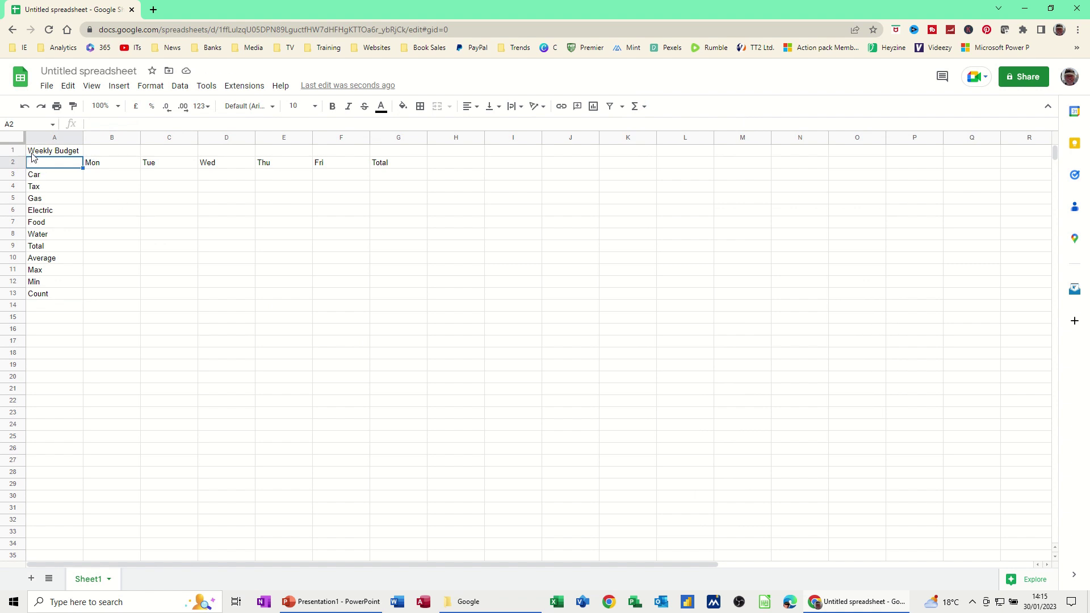
# Merge A1:G1 and centre the Weekly Budget title horizontally
pyautogui.moveTo(35, 152); pyautogui.dragTo(377, 150)
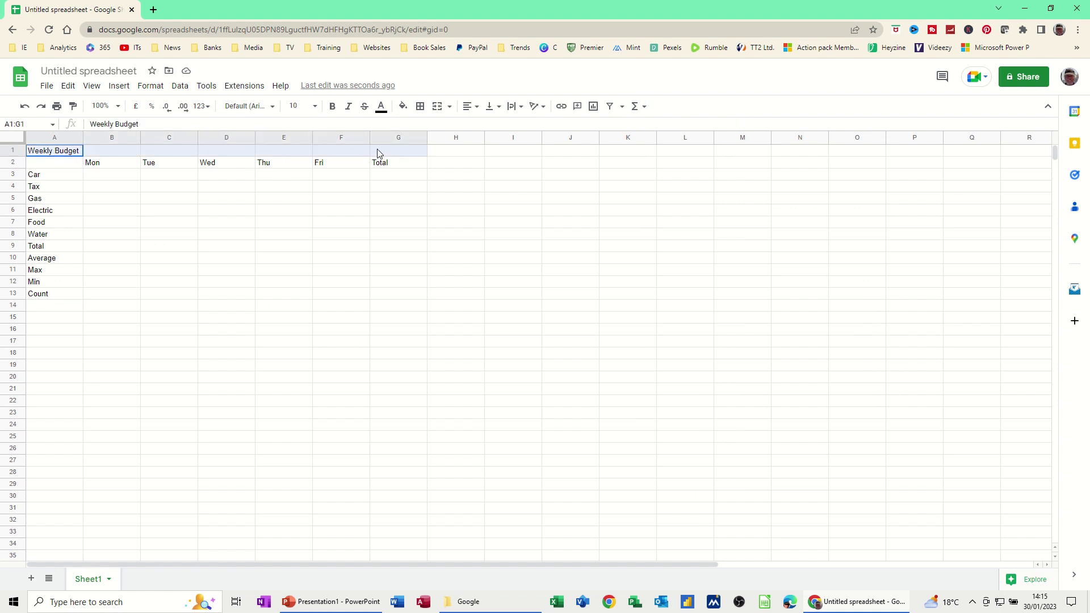
pyautogui.click(436, 108)
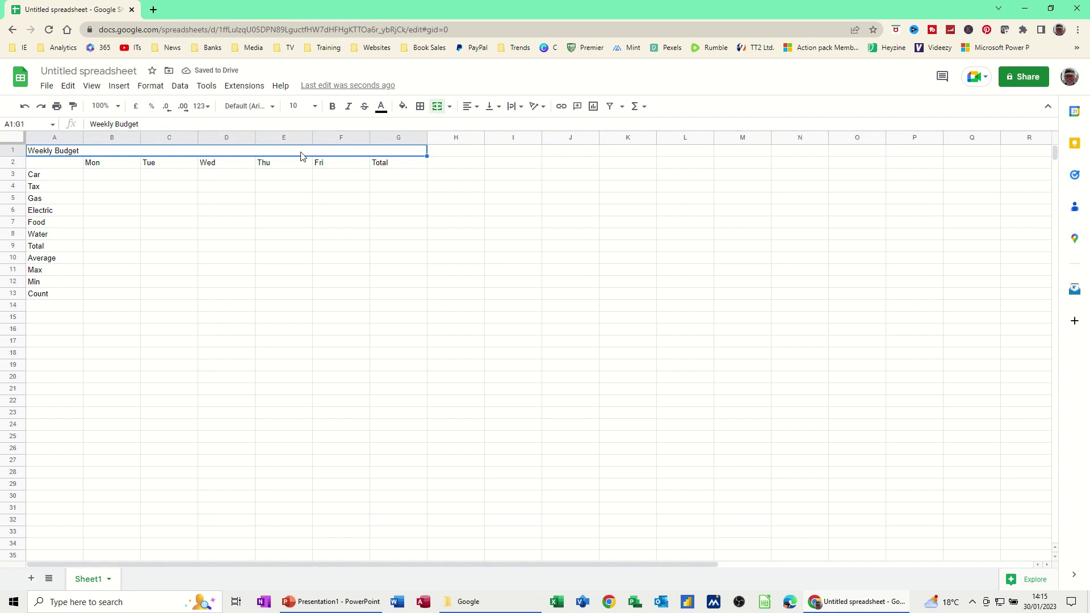
pyautogui.click(470, 106)
pyautogui.click(483, 127)
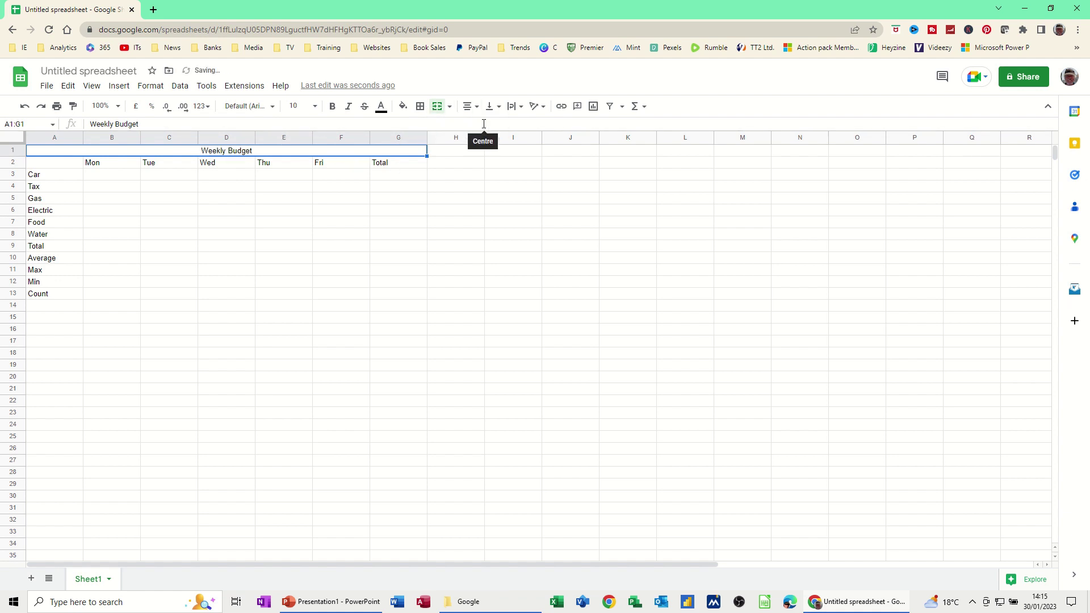
pyautogui.click(247, 250)
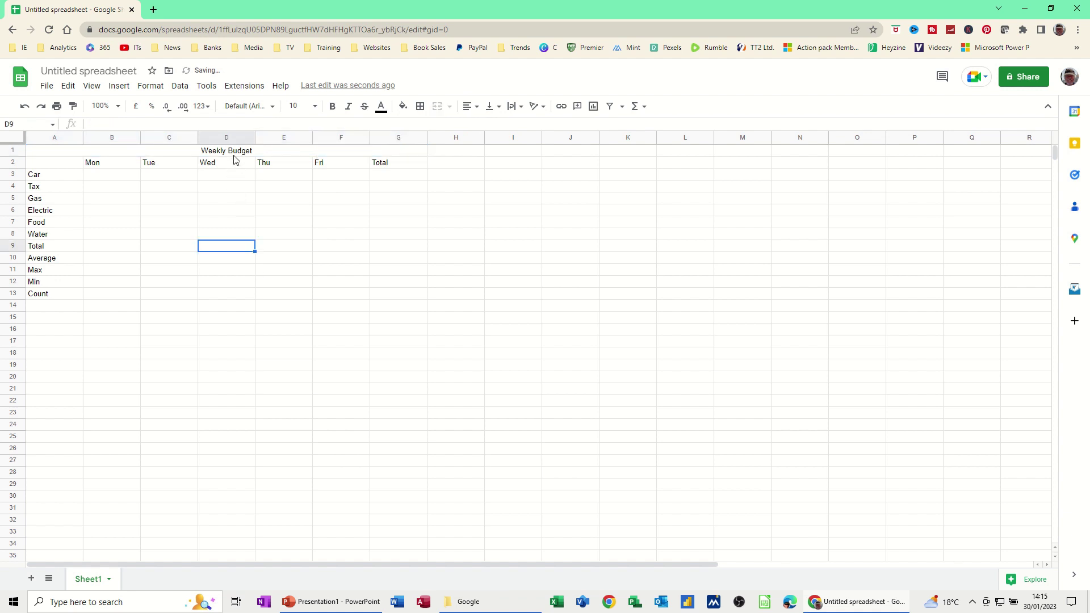
pyautogui.moveTo(234, 151); pyautogui.dragTo(232, 301)
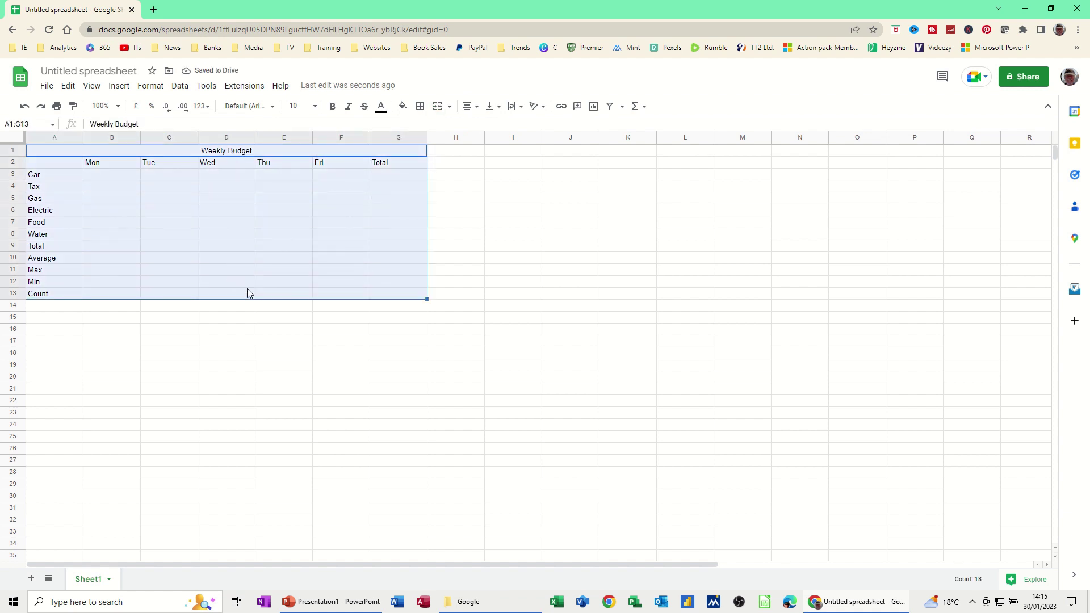
# Put all borders on the table and shade the B3:F8 expense cells yellow
pyautogui.click(420, 107)
pyautogui.click(425, 129)
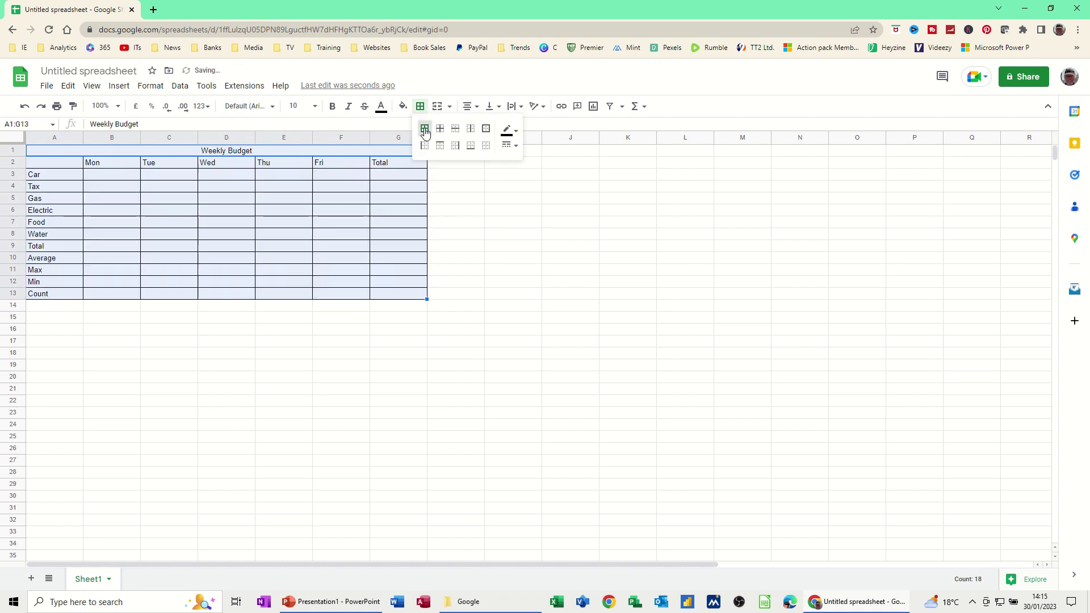
pyautogui.click(98, 175)
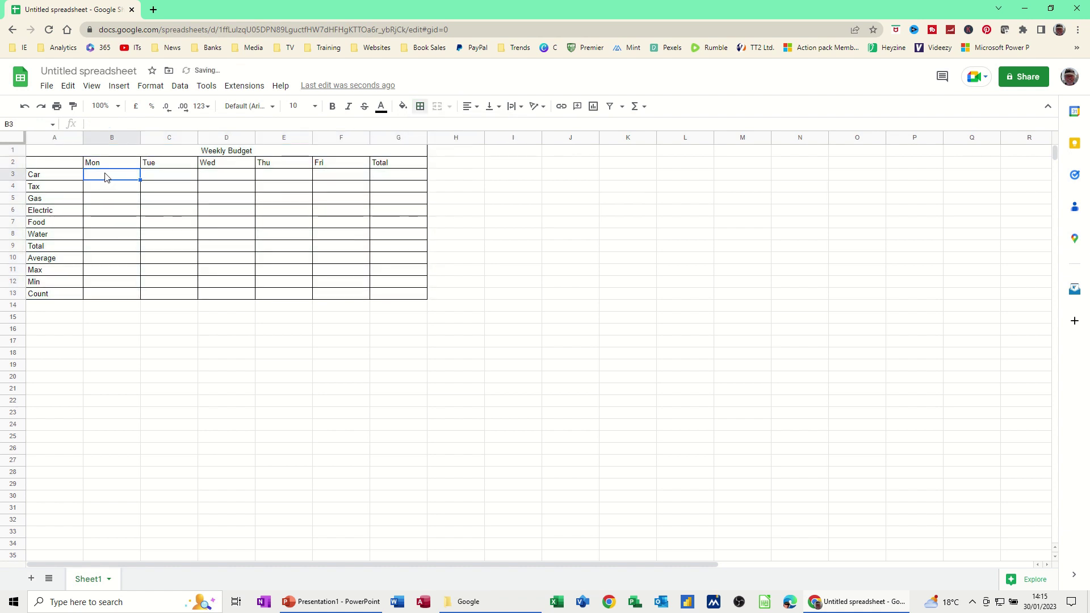
pyautogui.moveTo(139, 178); pyautogui.dragTo(324, 235)
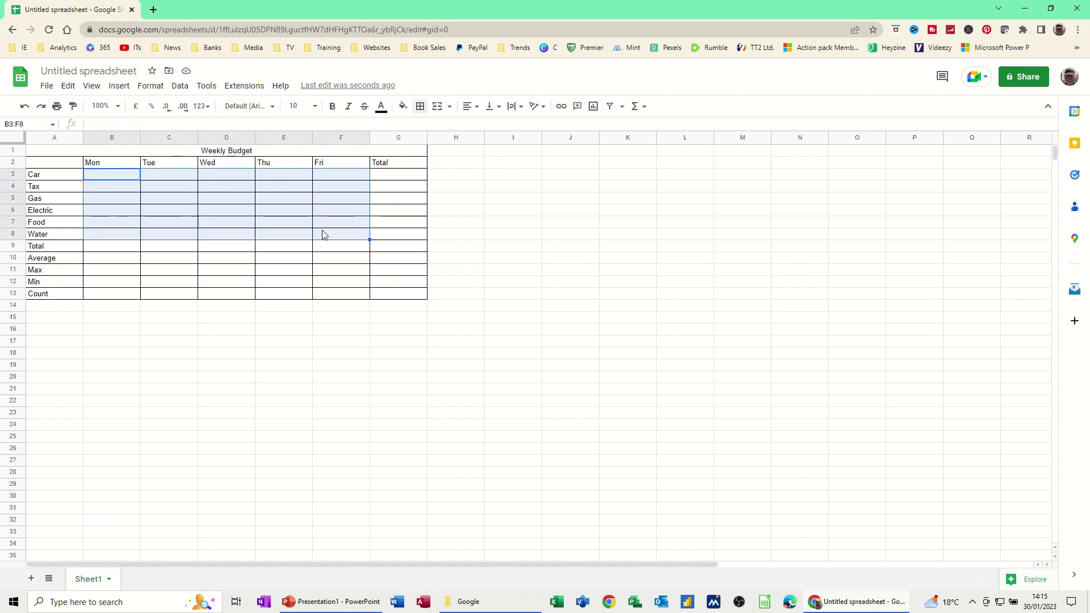
pyautogui.click(403, 106)
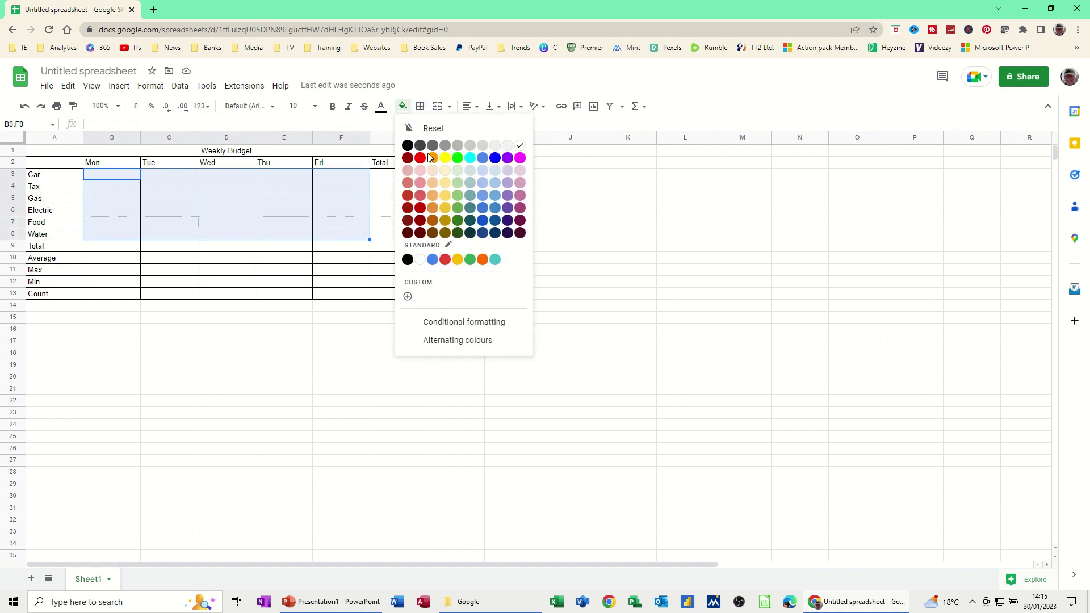
pyautogui.click(446, 158)
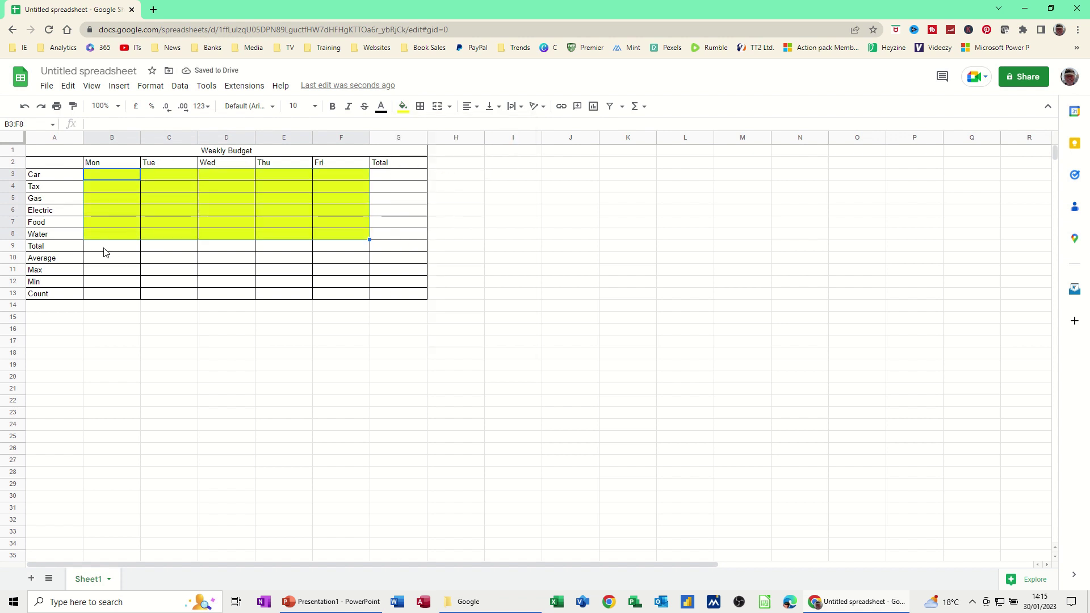
# Add a Percent label in A14, give A14:G14 full borders, and enter 10 in B3
pyautogui.click(60, 307)
pyautogui.write('P')
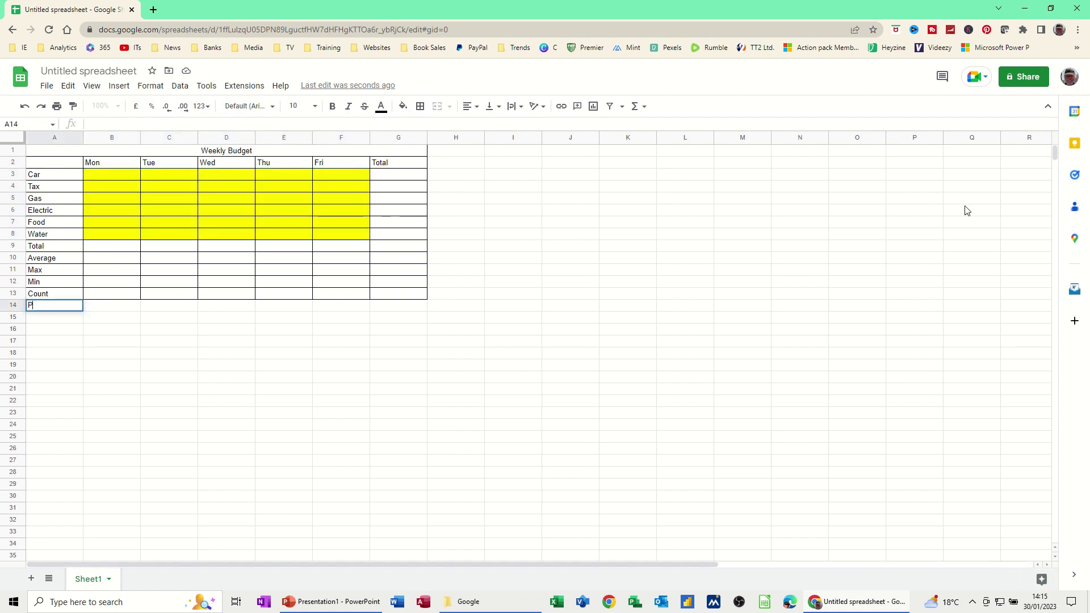
pyautogui.write('ercent')
pyautogui.click(172, 344)
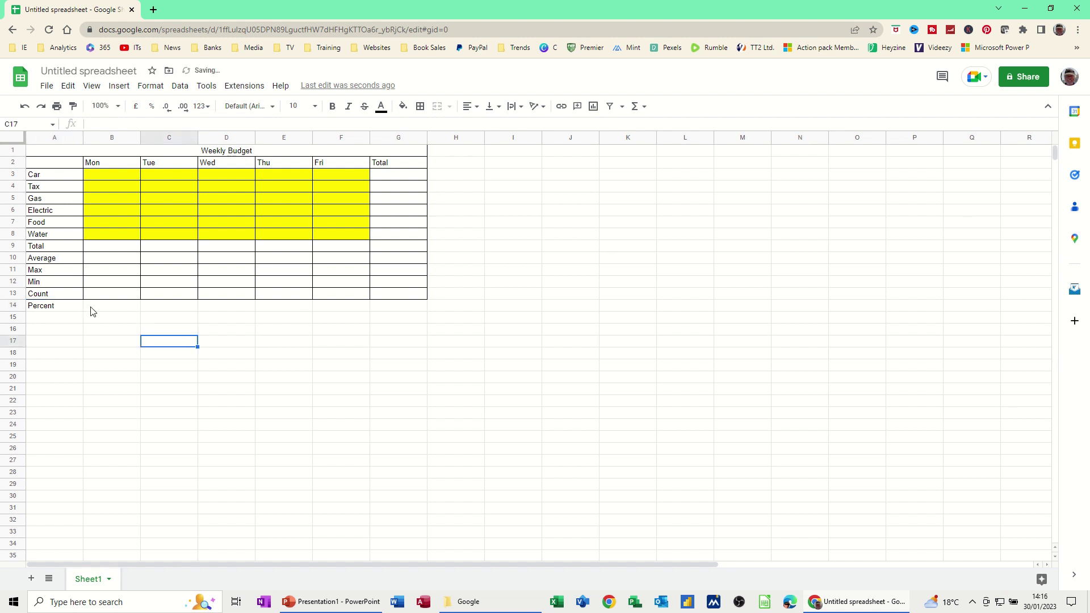
pyautogui.moveTo(58, 306); pyautogui.dragTo(413, 311)
pyautogui.click(421, 110)
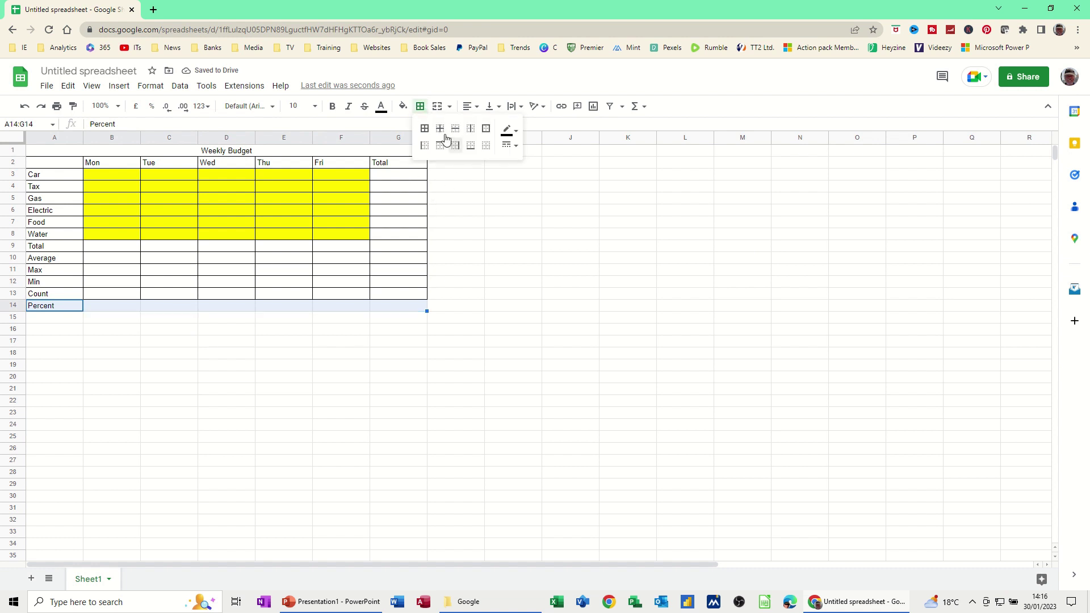
pyautogui.click(115, 249)
pyautogui.click(116, 177)
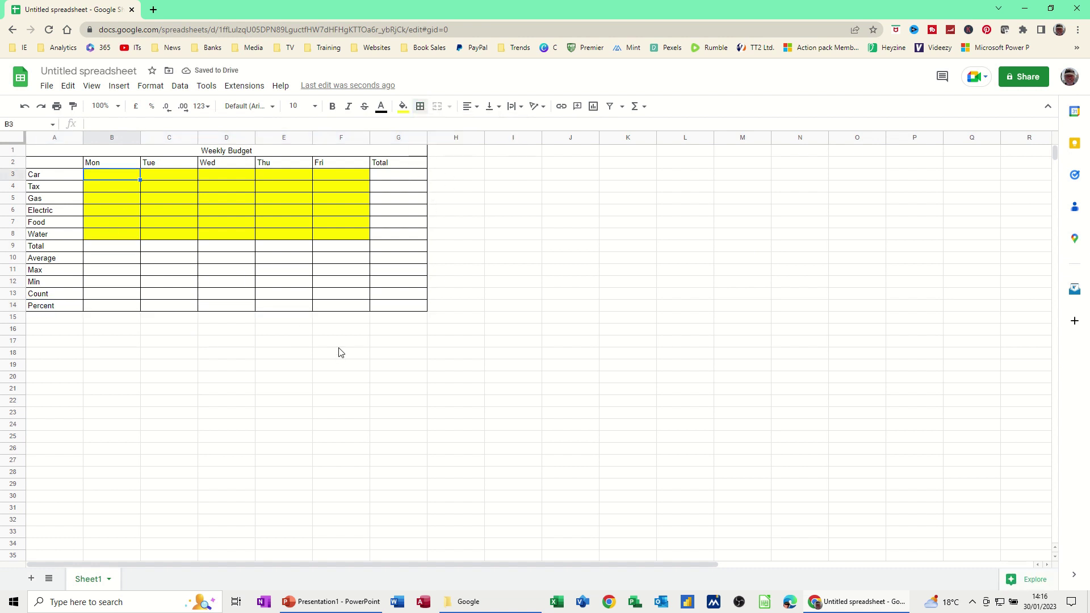
pyautogui.write('10')
# Fill Car with 10 for each weekday and Tax as the series 5, 10, 15, 20, 25
pyautogui.click(128, 174)
pyautogui.moveTo(139, 179); pyautogui.dragTo(297, 181)
pyautogui.click(134, 190)
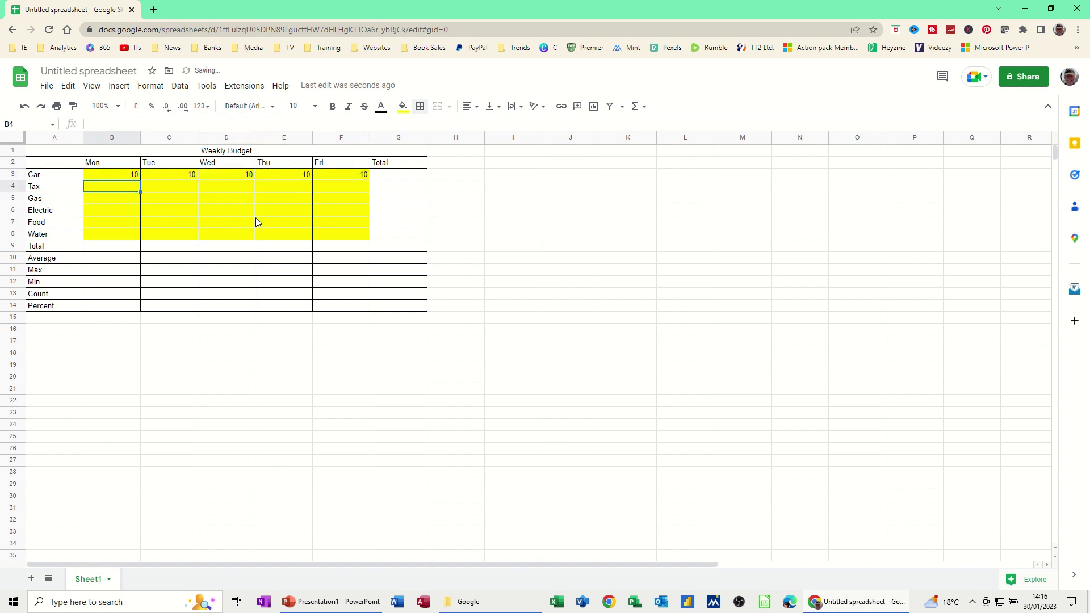
pyautogui.write('5')
pyautogui.press('Tab')
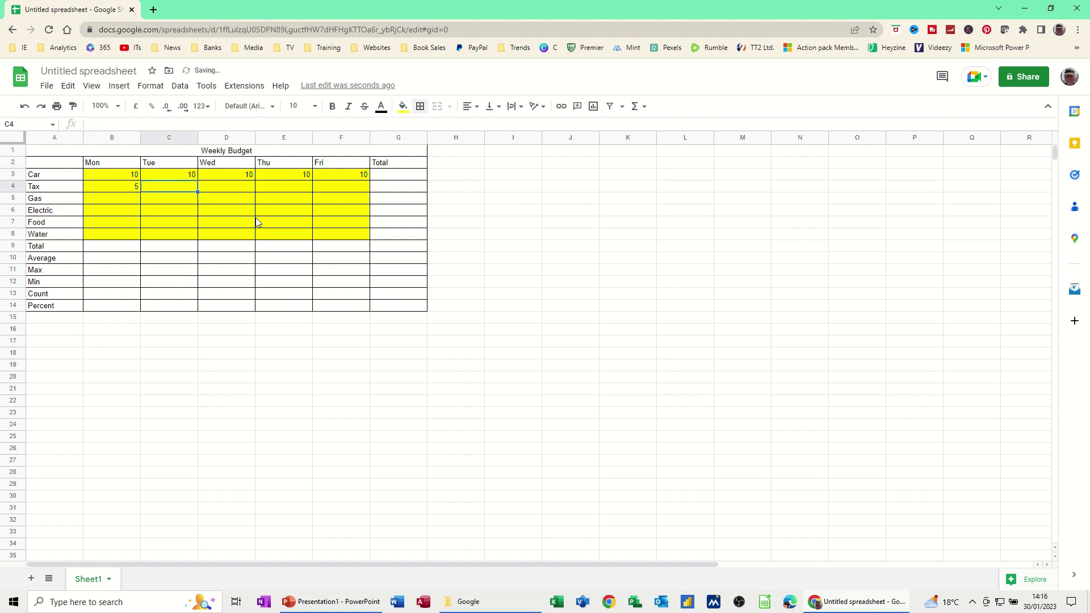
pyautogui.write('10')
pyautogui.click(129, 210)
pyautogui.moveTo(114, 187); pyautogui.dragTo(173, 185)
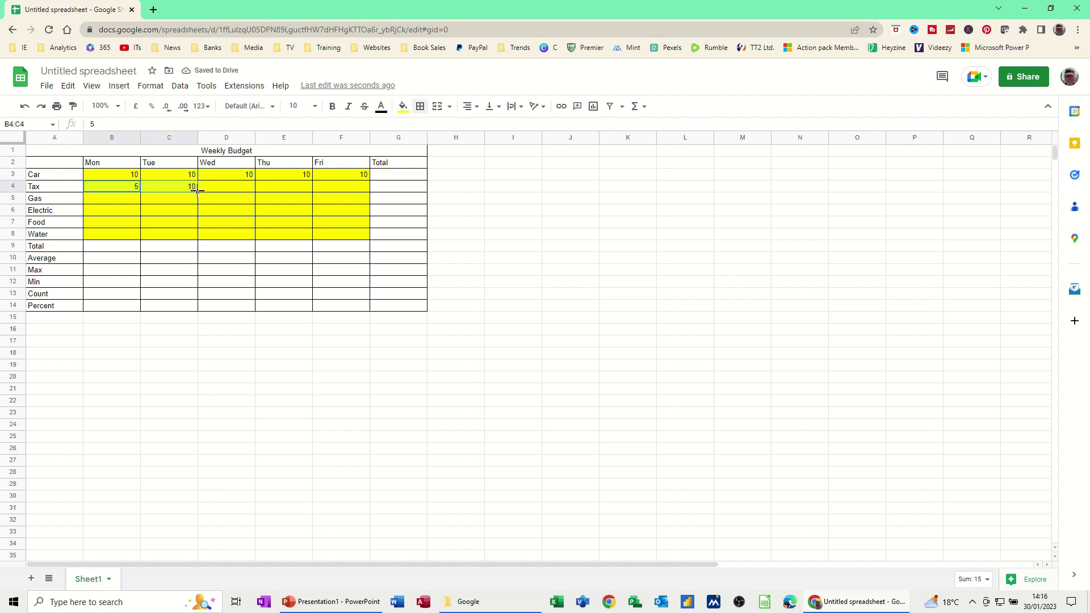
pyautogui.moveTo(197, 190); pyautogui.dragTo(364, 195)
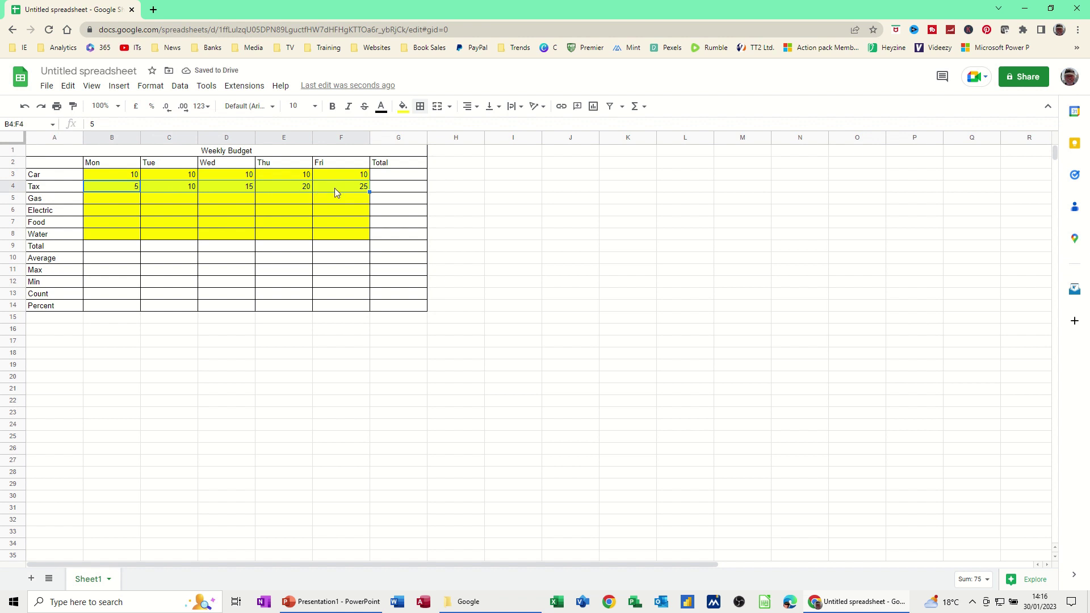
# Fill Gas as the series 1, 7, 13, 19, 25 across Mon–Fri
pyautogui.click(121, 200)
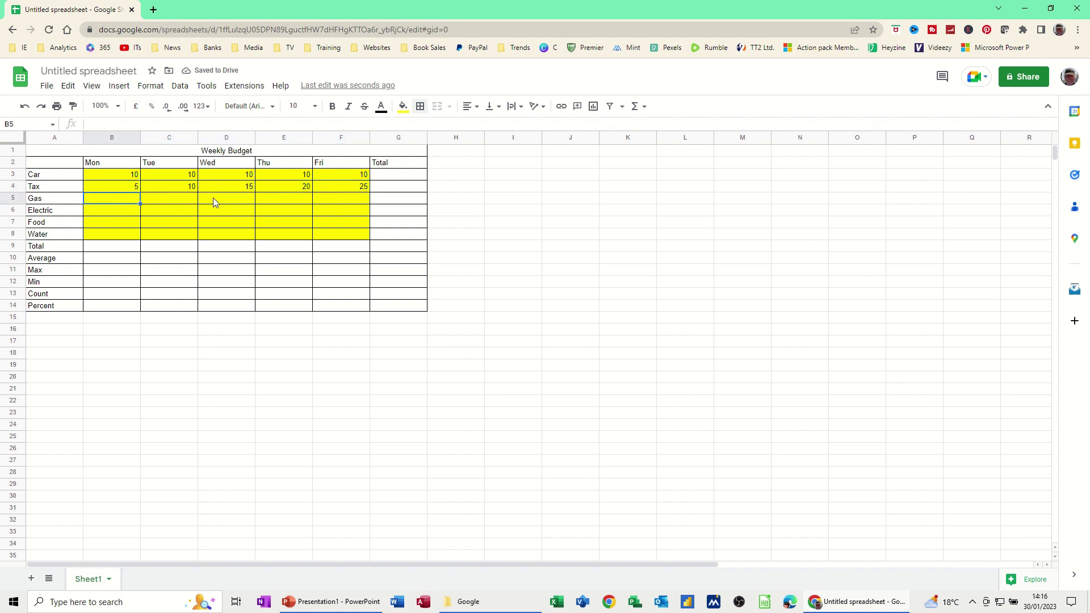
pyautogui.write('1')
pyautogui.press('Tab')
pyautogui.write('7')
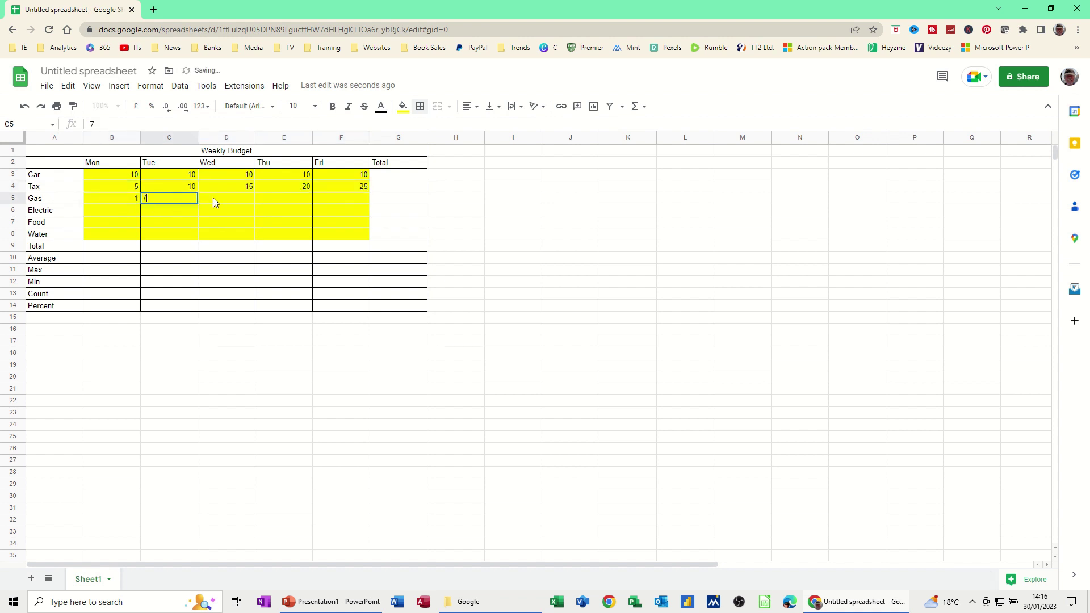
pyautogui.press('Tab')
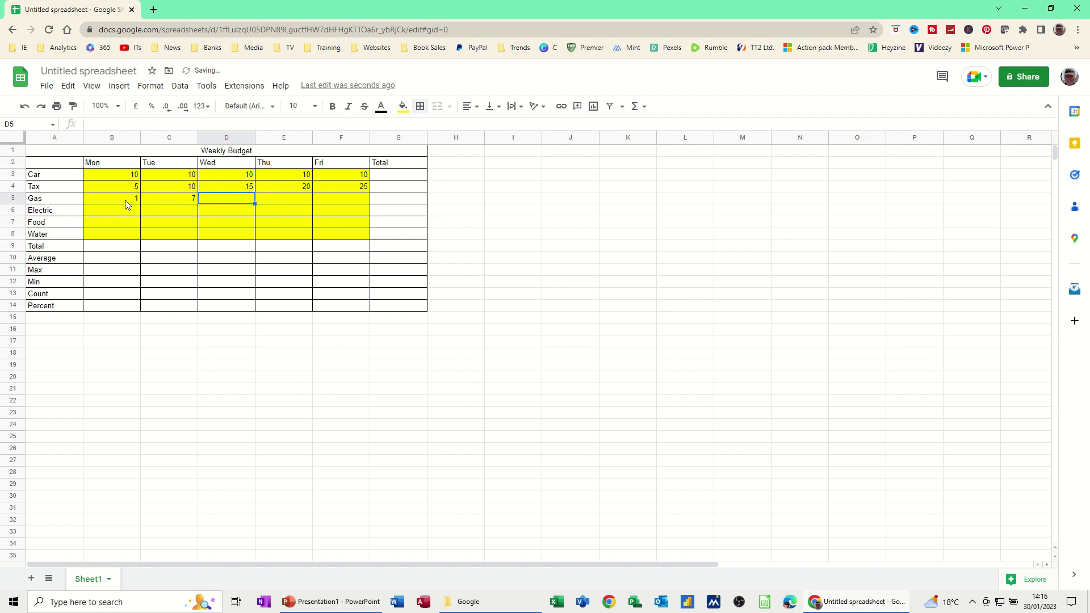
pyautogui.moveTo(125, 200); pyautogui.dragTo(172, 199)
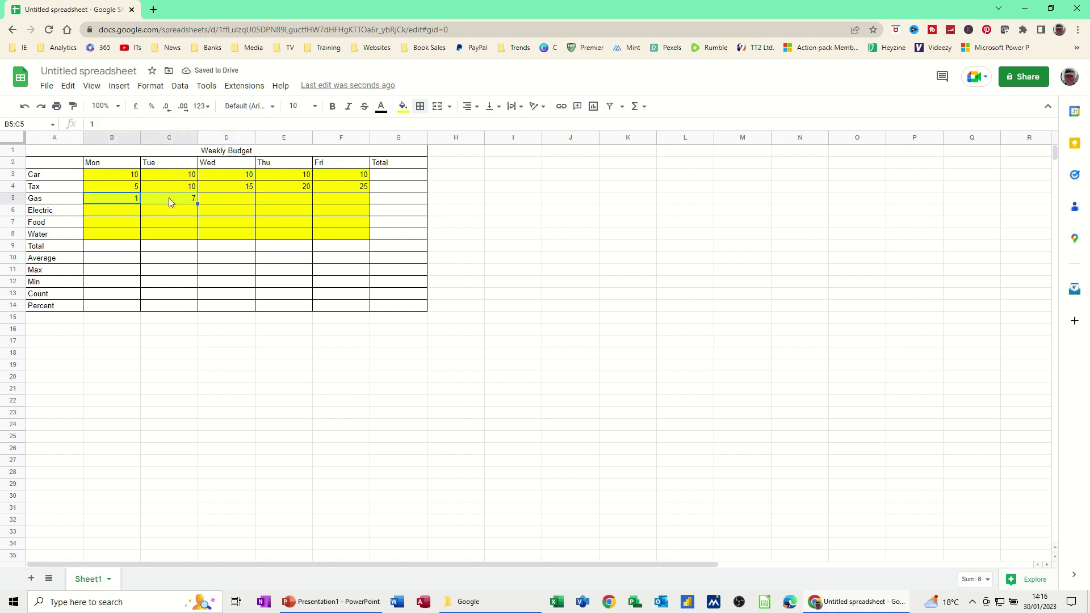
pyautogui.moveTo(196, 204); pyautogui.dragTo(319, 206)
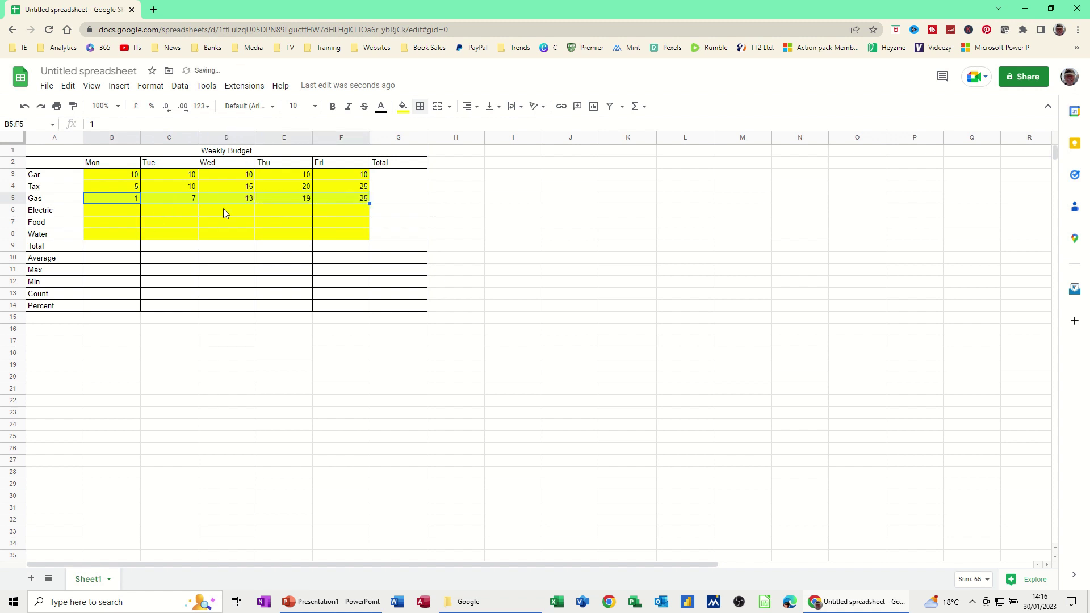
# Fill the Electric, Food and Water rows with 10 for every weekday
pyautogui.click(122, 212)
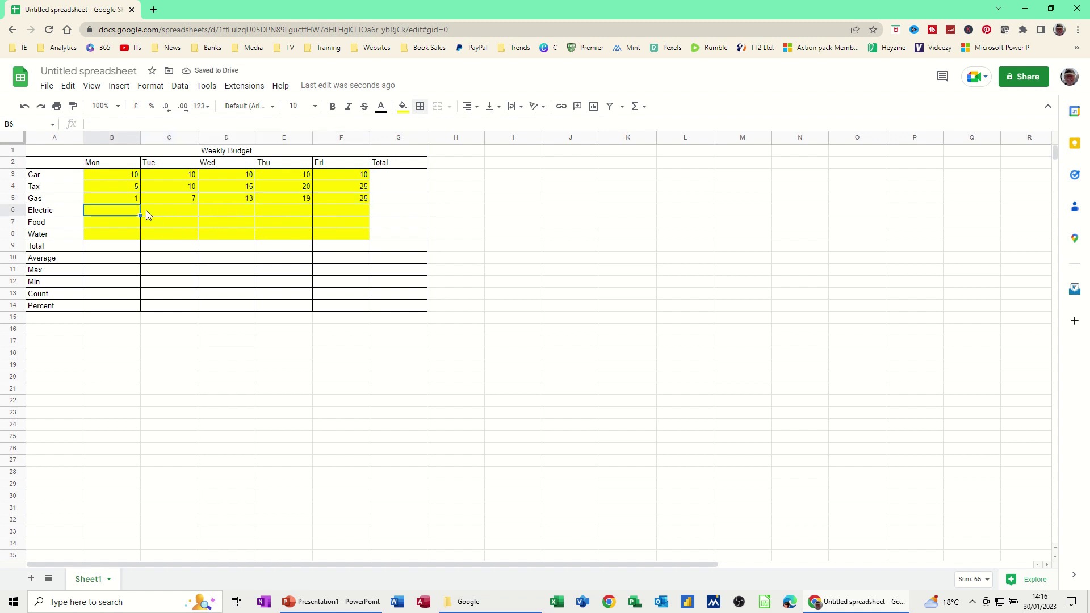
pyautogui.write('10')
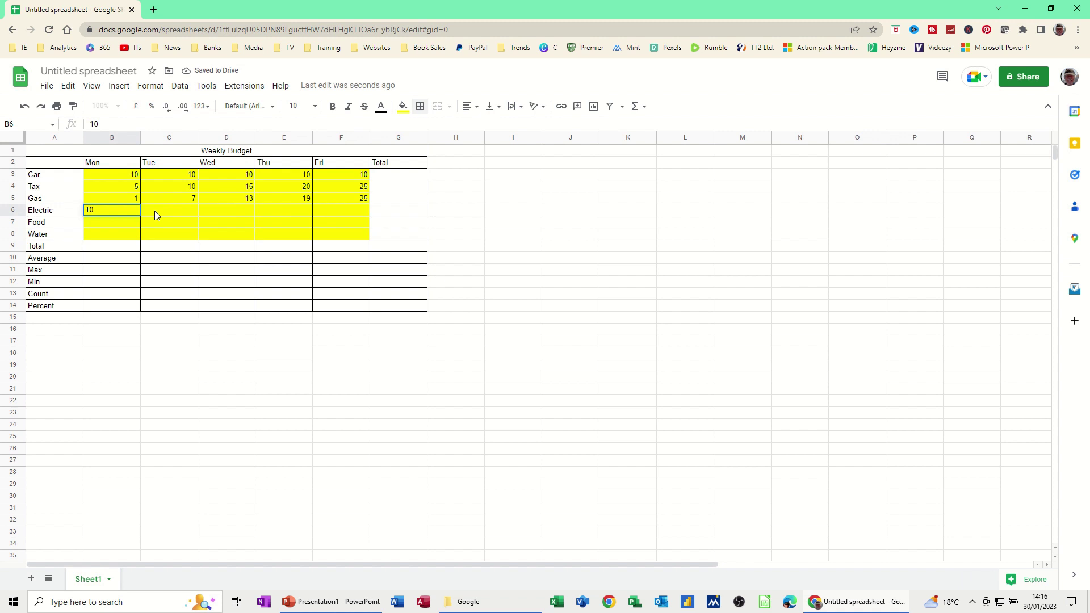
pyautogui.click(145, 211)
pyautogui.click(124, 215)
pyautogui.moveTo(141, 215); pyautogui.dragTo(369, 244)
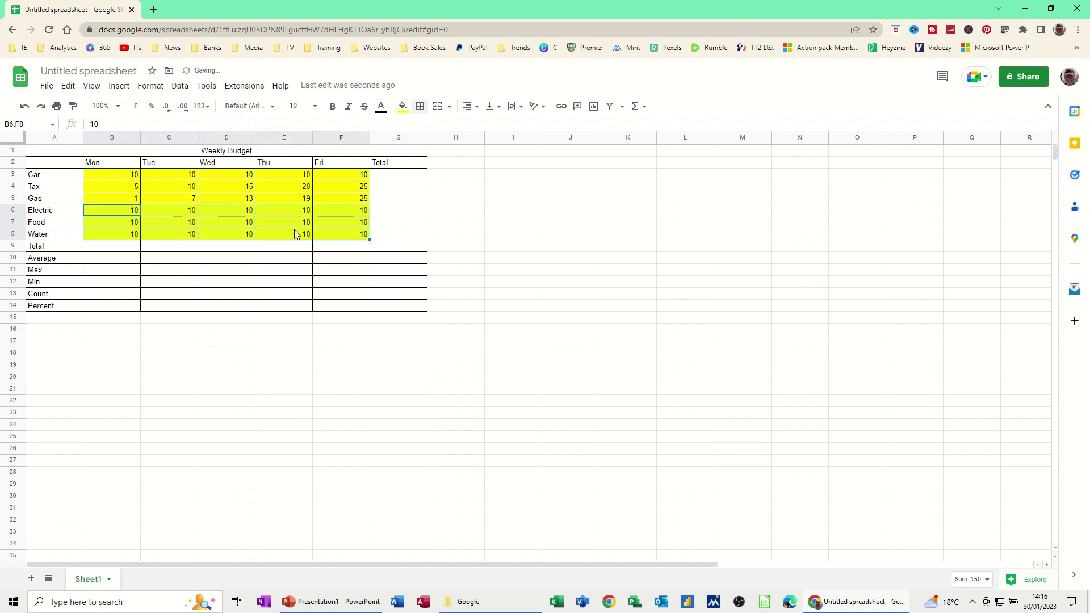
pyautogui.click(201, 224)
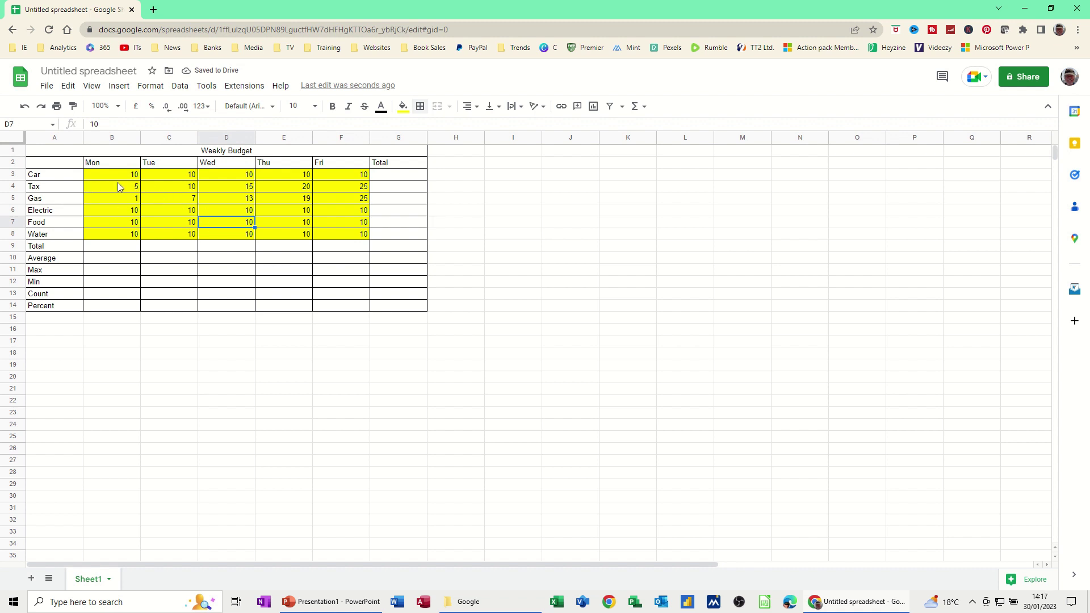
# Format the B3:F8 expense amounts as pound currency with two decimals
pyautogui.moveTo(107, 174); pyautogui.dragTo(346, 234)
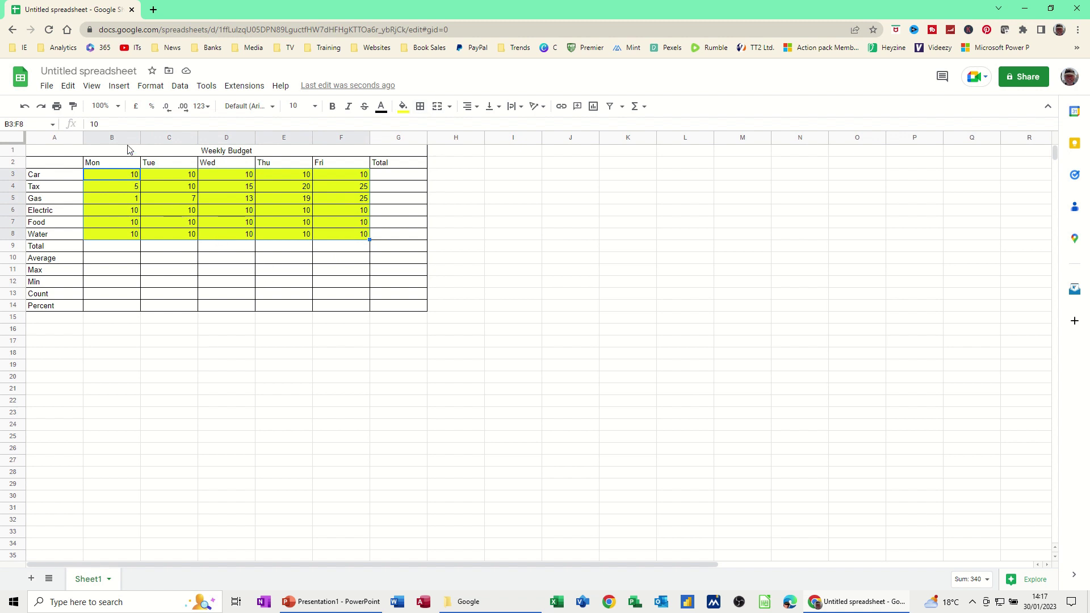
pyautogui.click(135, 106)
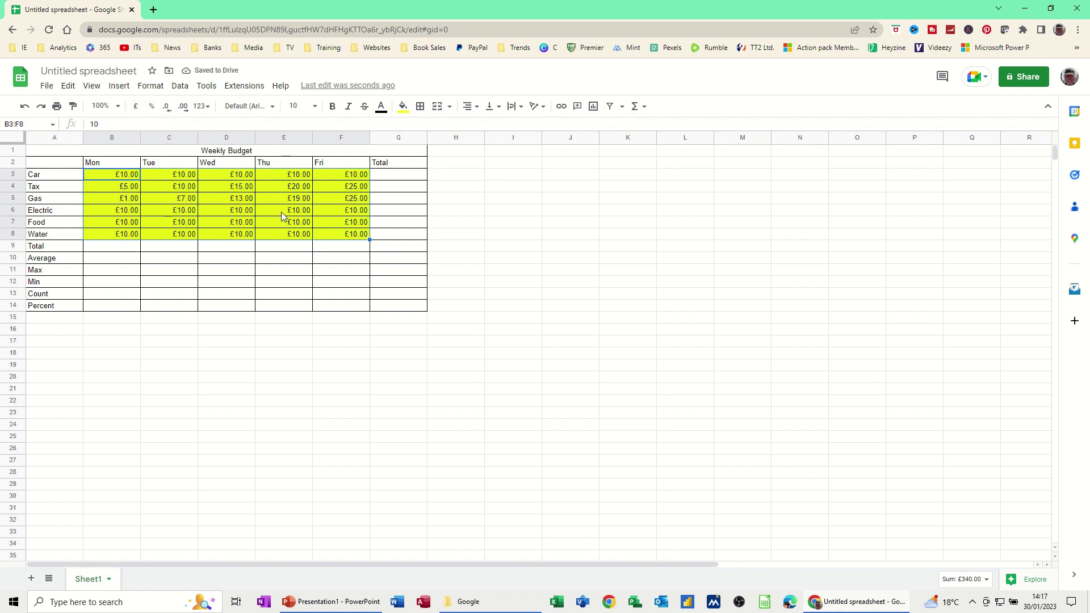
pyautogui.click(100, 249)
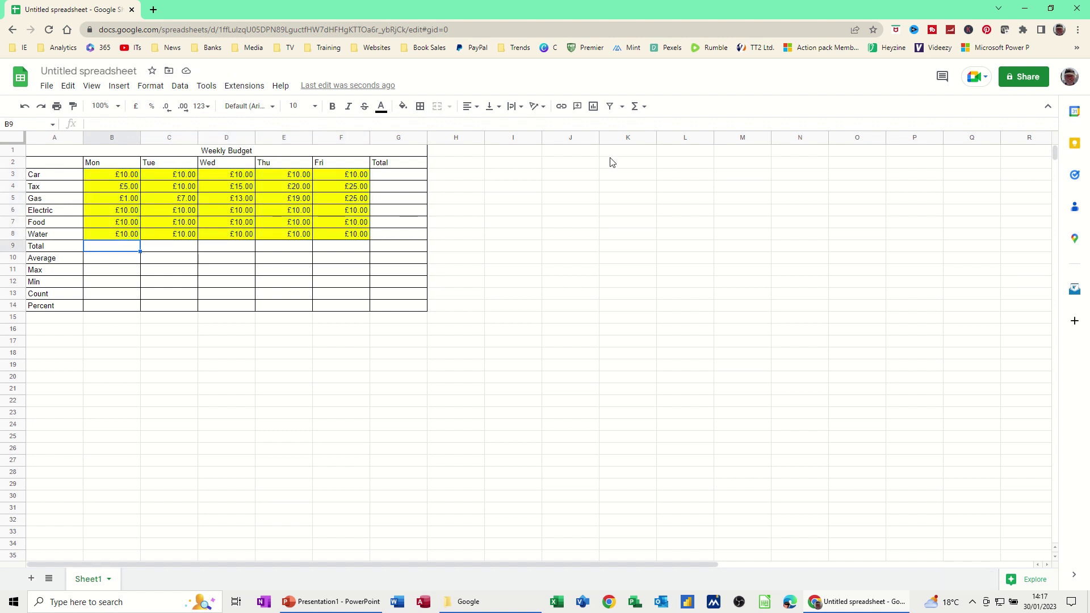
pyautogui.click(646, 111)
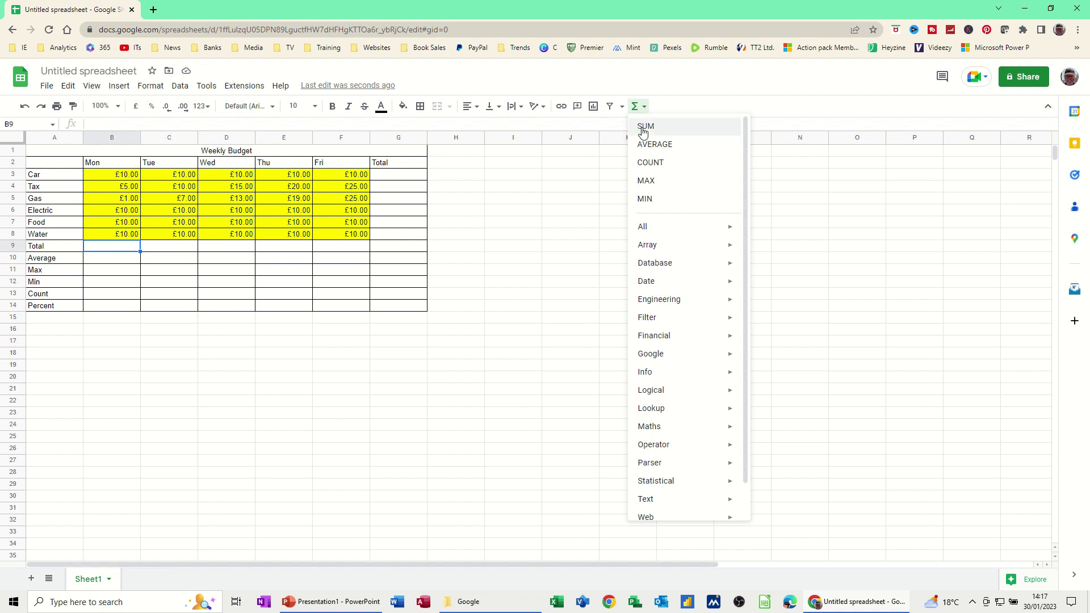
# Enter =SUM(B3:B8) in B9 for Monday's total and accept the auto-fill suggestion
pyautogui.click(643, 126)
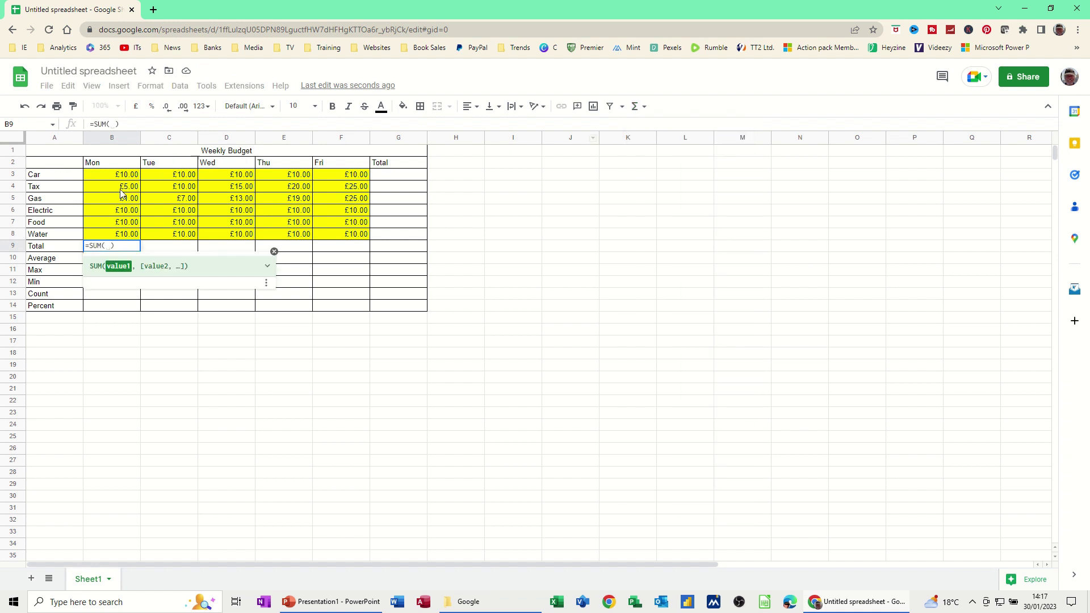
pyautogui.moveTo(117, 178); pyautogui.dragTo(123, 234)
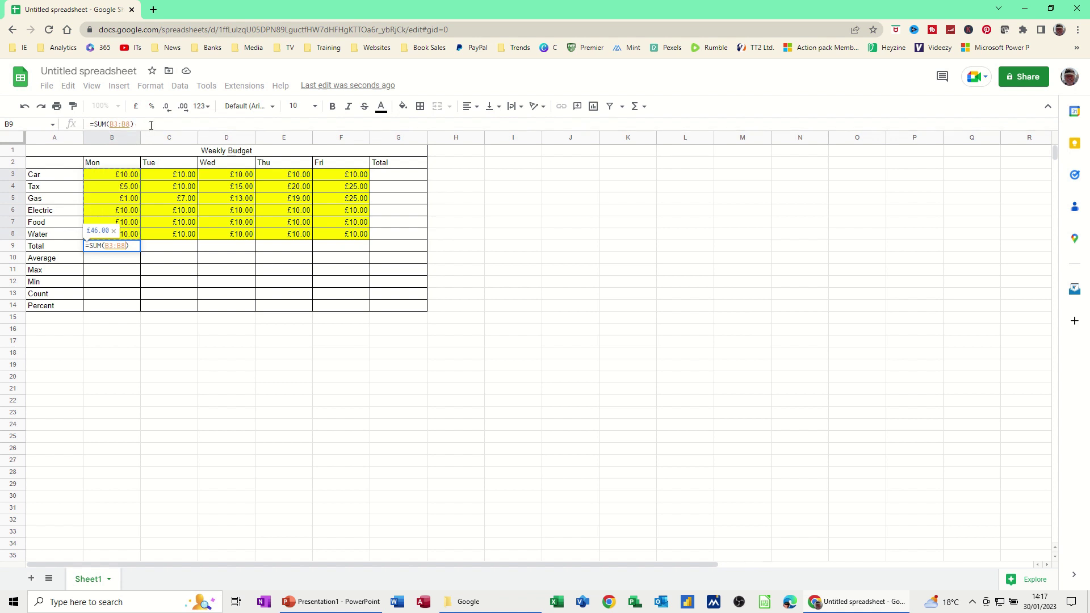
pyautogui.press('Return')
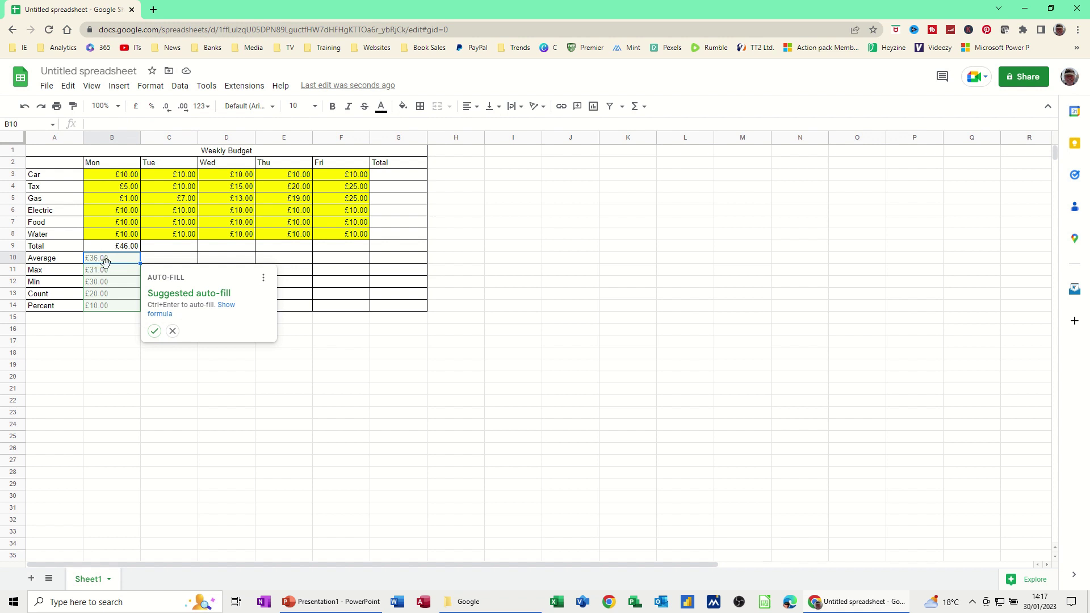
pyautogui.click(154, 331)
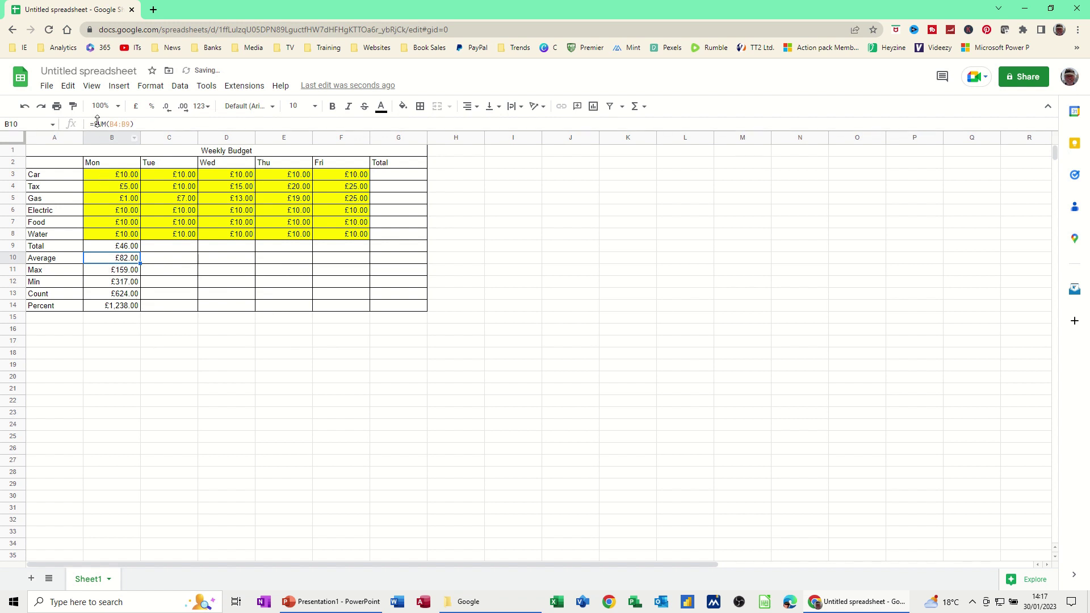
# Clear the mistaken auto-filled results from B10:B14
pyautogui.click(104, 271)
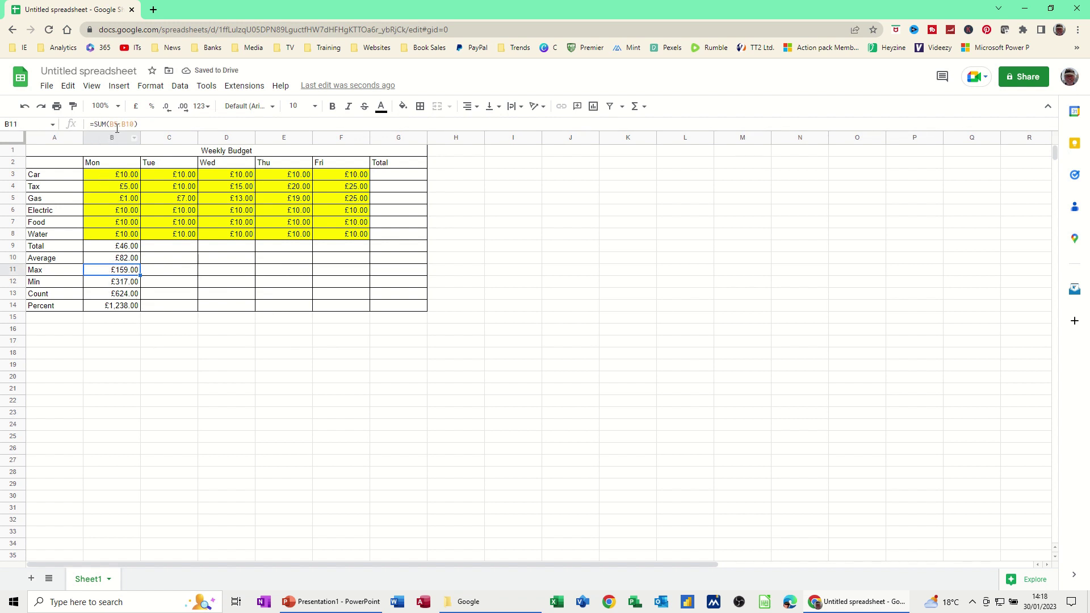
pyautogui.click(116, 260)
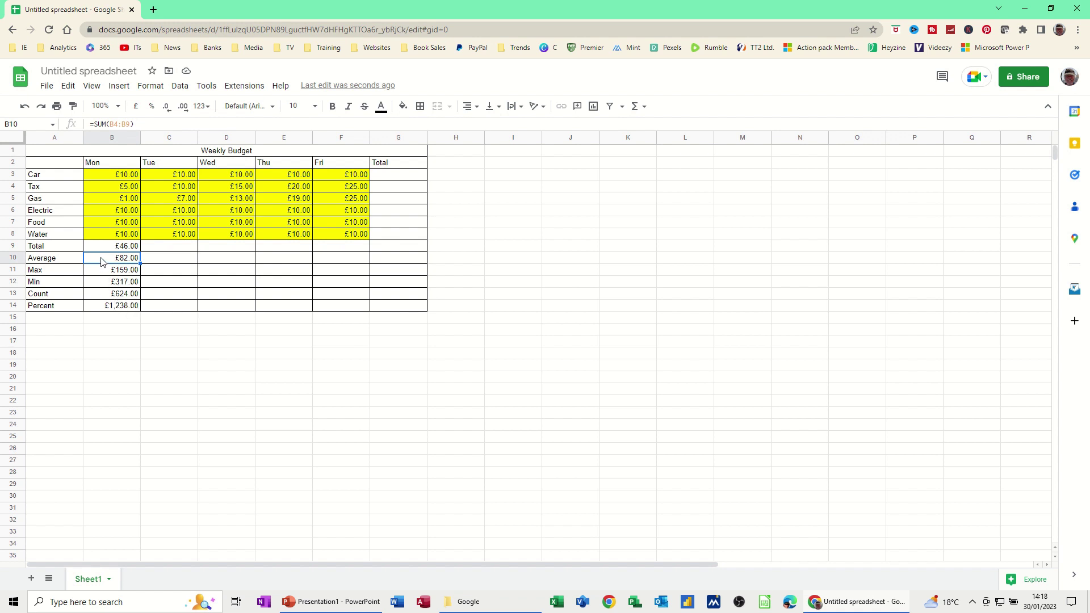
pyautogui.keyDown('shift'); pyautogui.click(104, 294); pyautogui.keyUp('shift')
pyautogui.keyDown('shift'); pyautogui.click(108, 306); pyautogui.keyUp('shift')
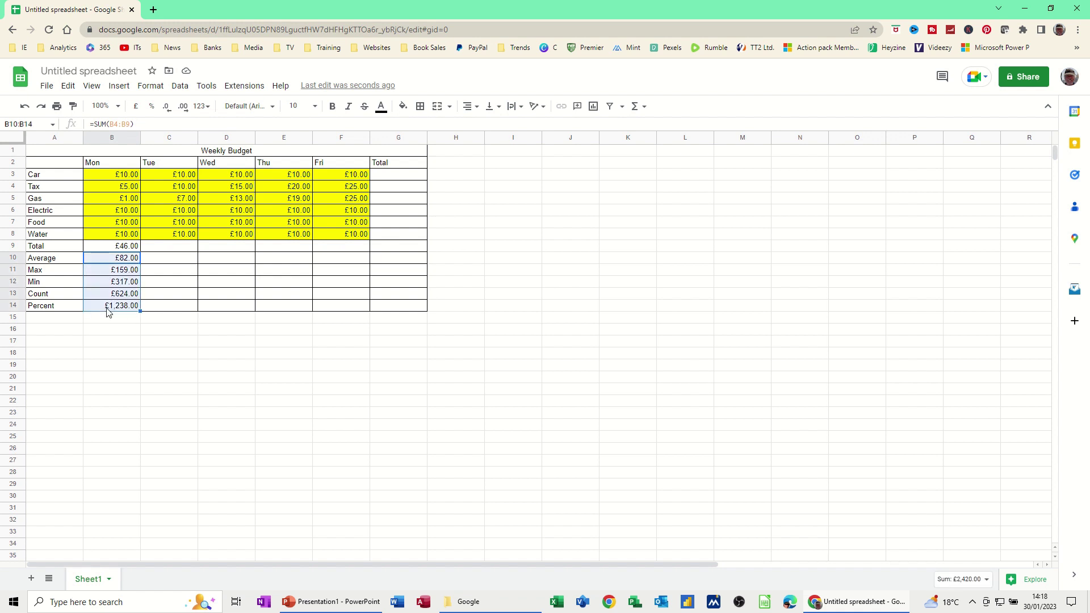
pyautogui.press('Delete')
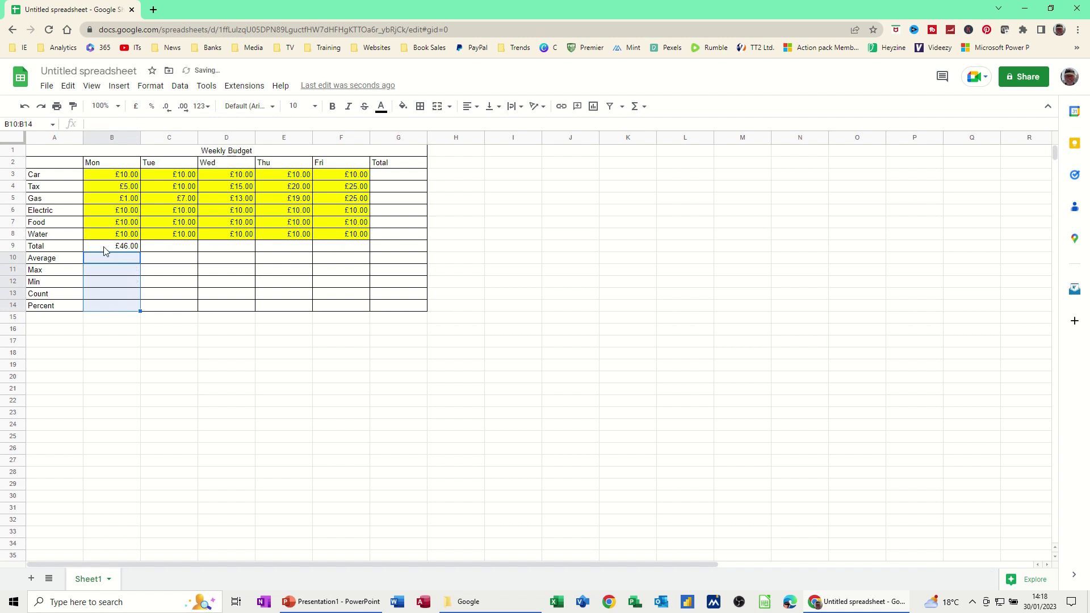
pyautogui.click(108, 248)
# Copy Monday's total across to F9, then enter =SUM(B3:F3) in G3
pyautogui.moveTo(141, 253); pyautogui.dragTo(367, 255)
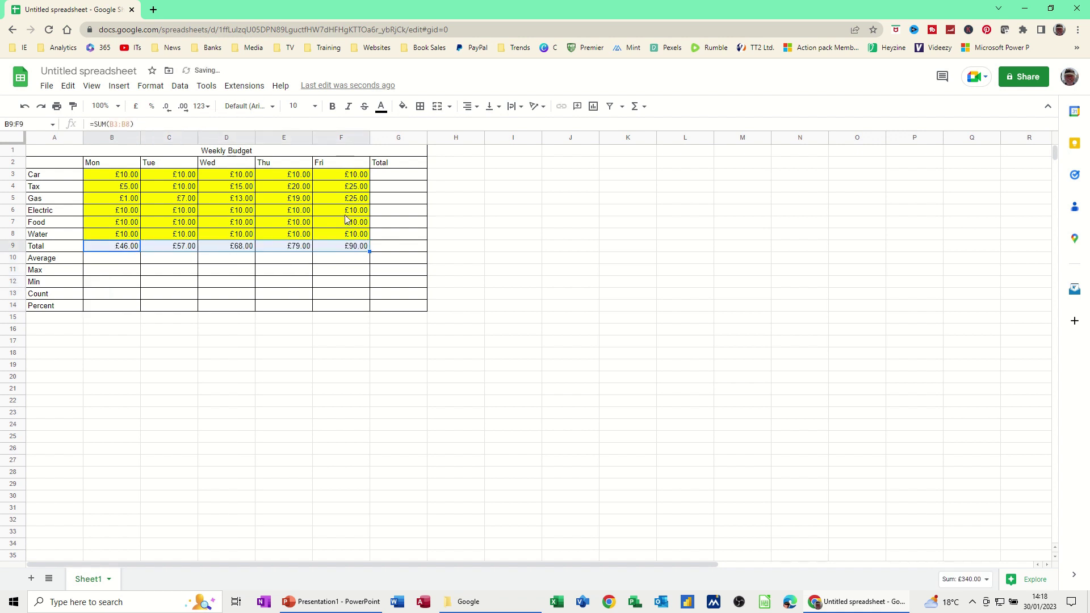
pyautogui.click(410, 178)
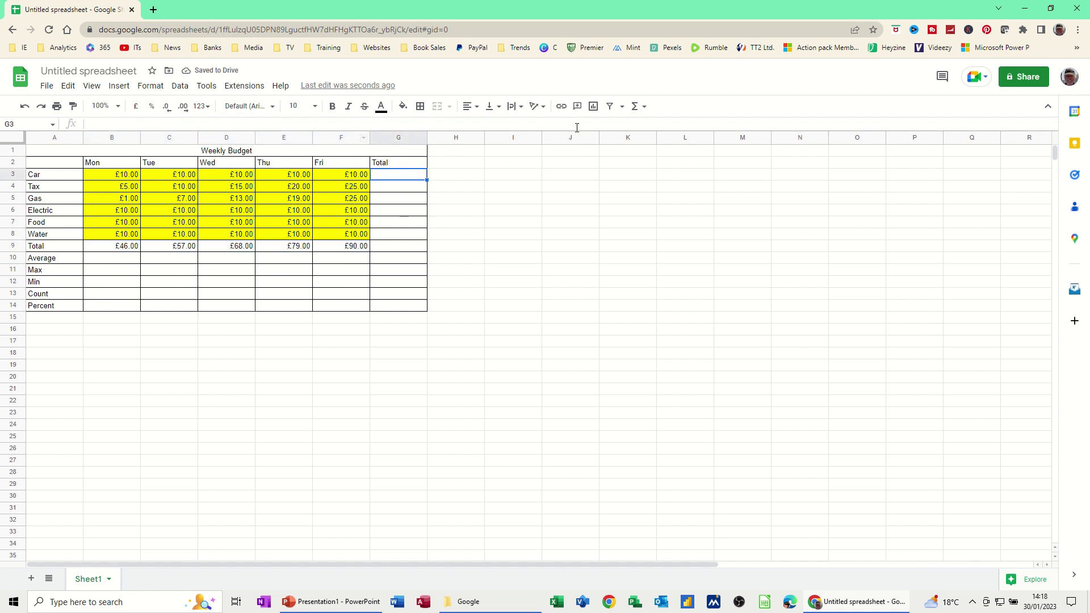
pyautogui.click(635, 106)
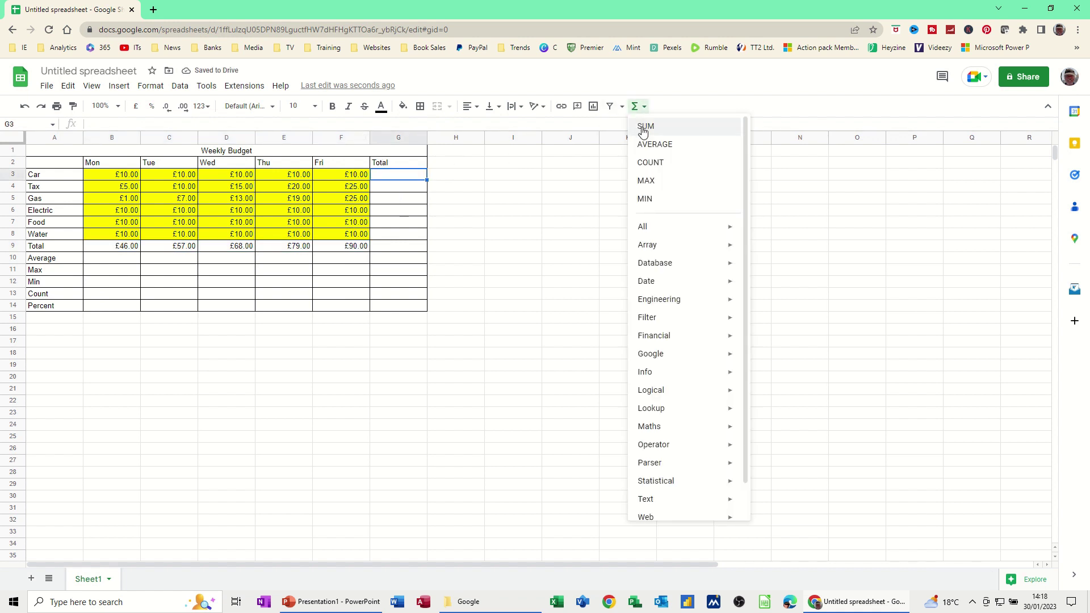
pyautogui.click(639, 125)
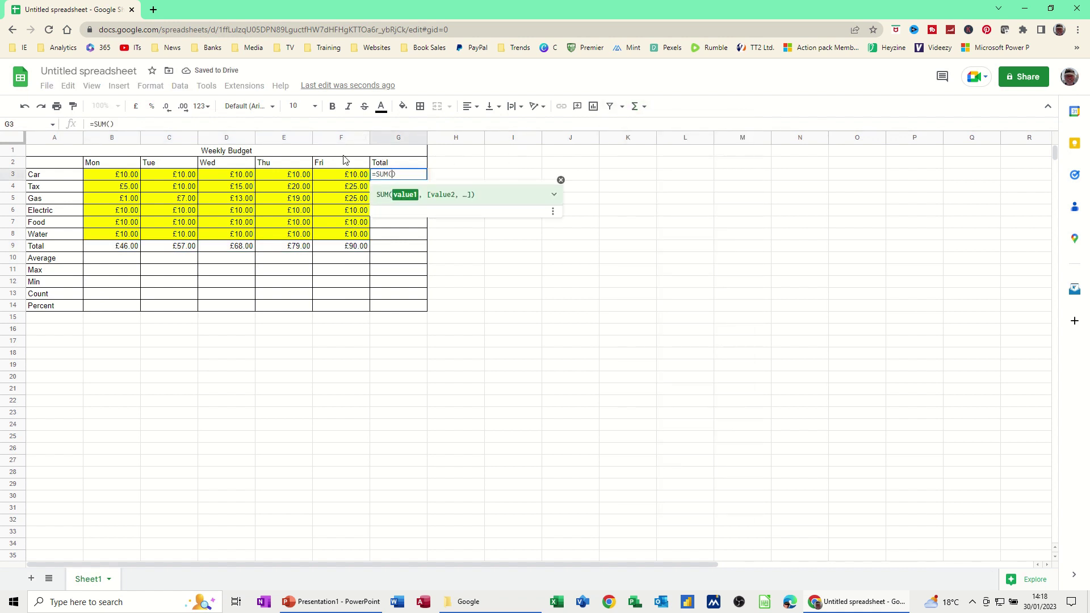
pyautogui.click(108, 172)
pyautogui.moveTo(151, 174); pyautogui.dragTo(348, 180)
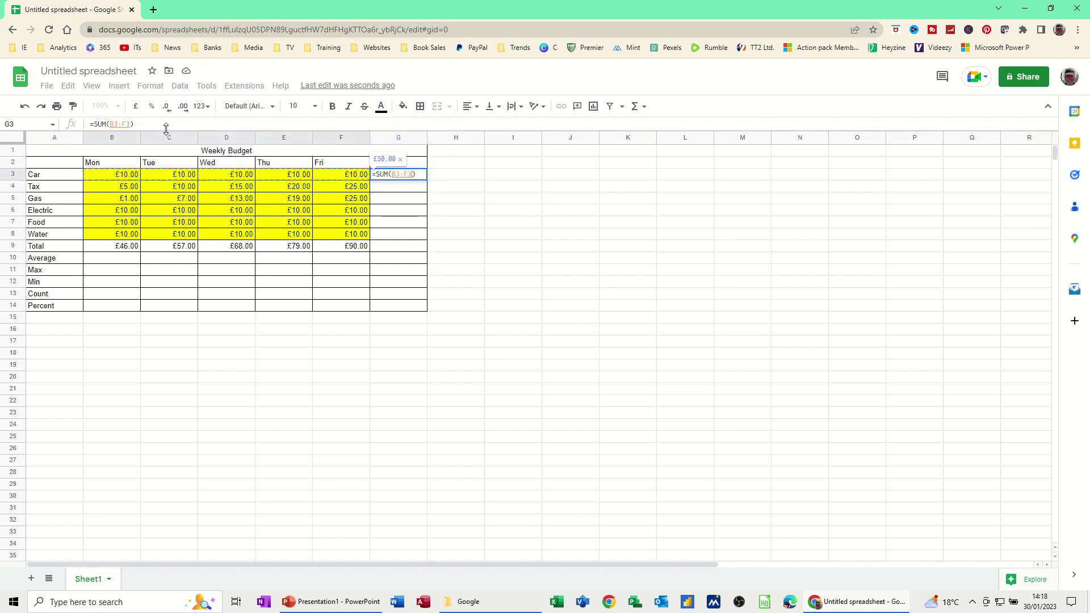
pyautogui.press('Return')
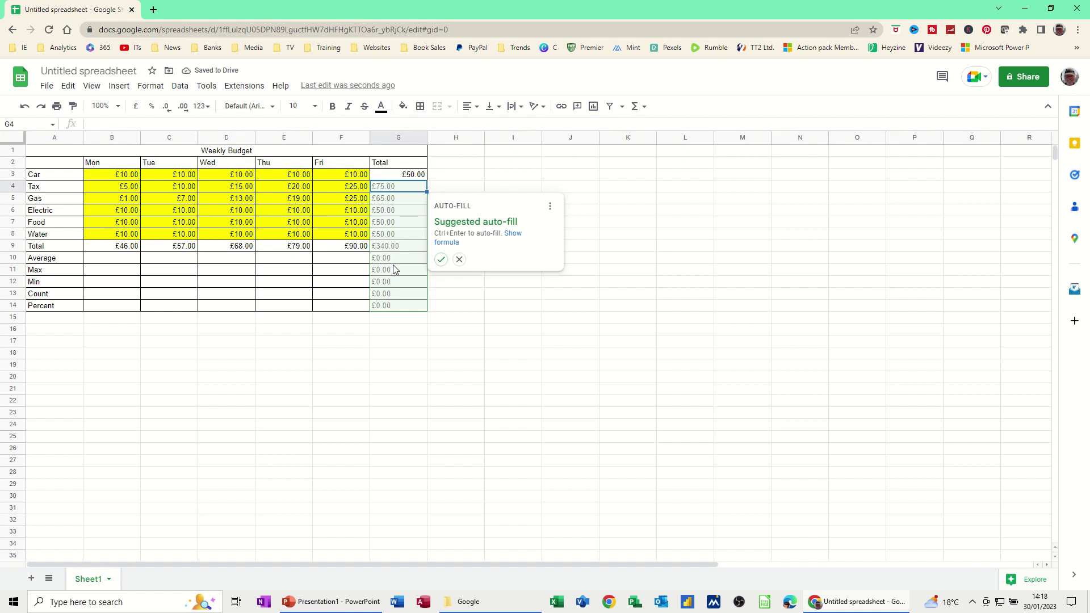
# Fill weekly totals down the Total column to £340.00 and clear G10:G14
pyautogui.click(442, 260)
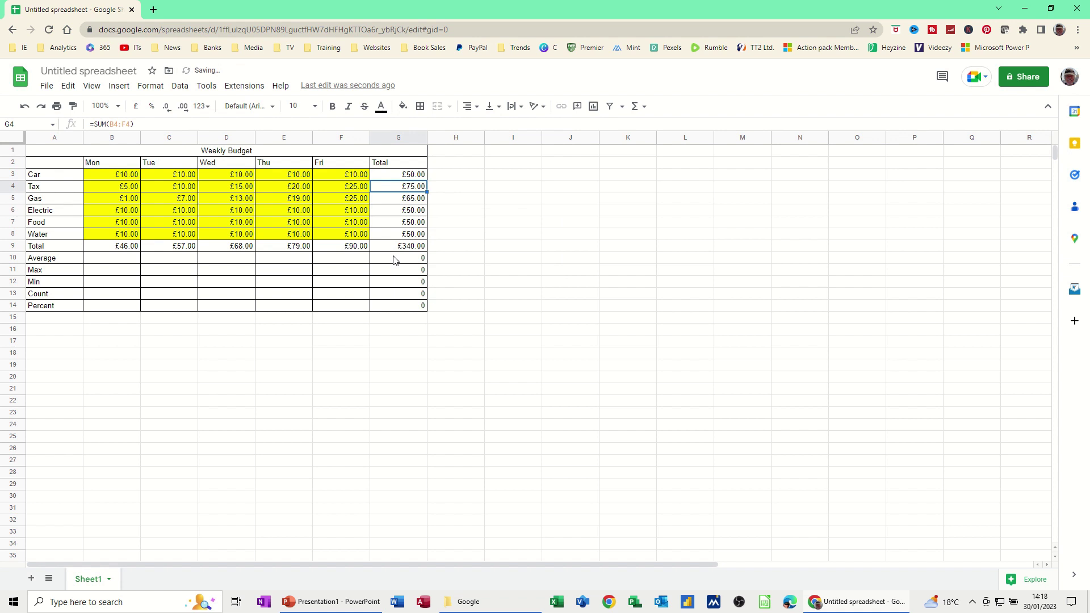
pyautogui.moveTo(396, 260); pyautogui.dragTo(401, 307)
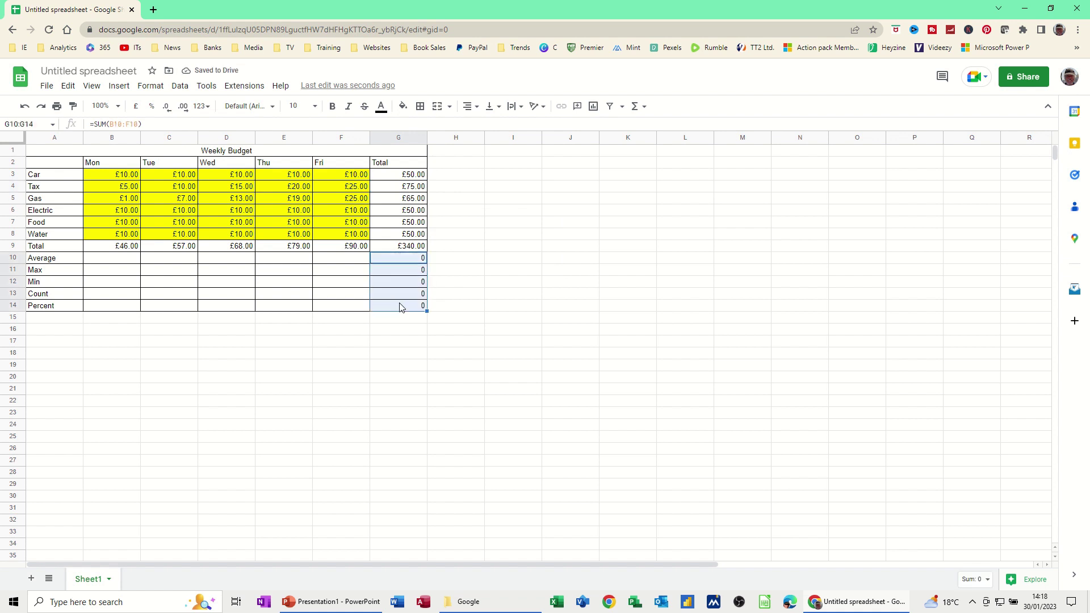
pyautogui.press('Delete')
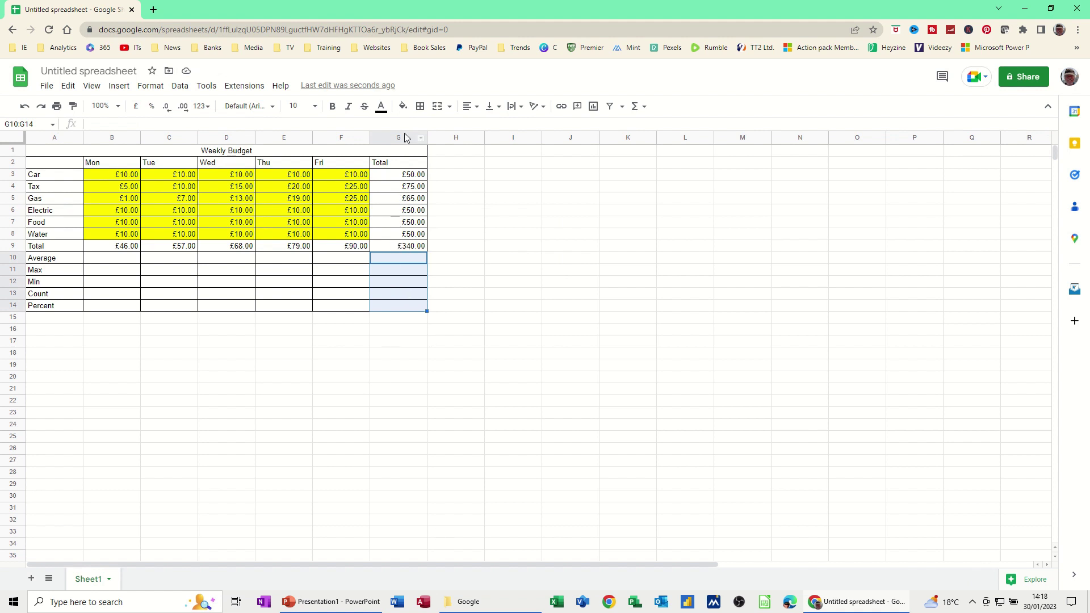
# Enter =AVERAGE(B3:B8) in B10 and copy it across through G10
pyautogui.click(97, 263)
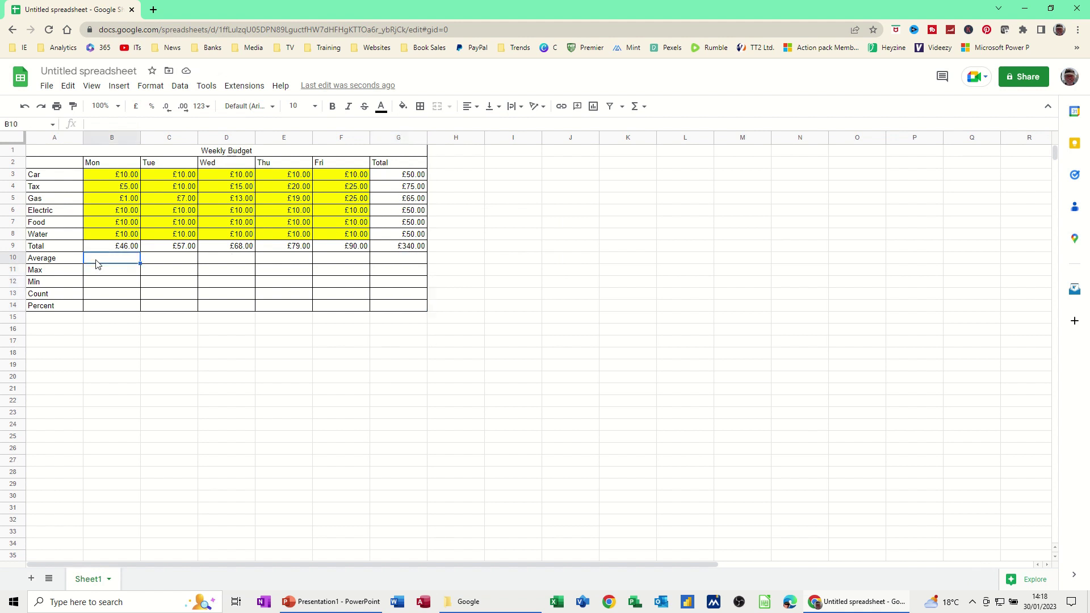
pyautogui.click(636, 107)
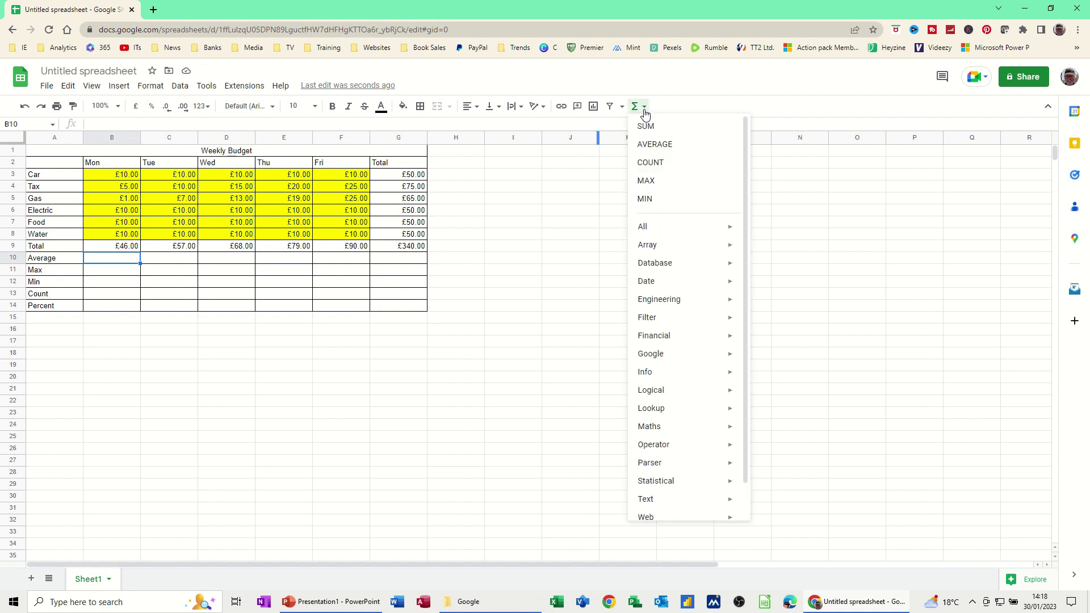
pyautogui.click(657, 144)
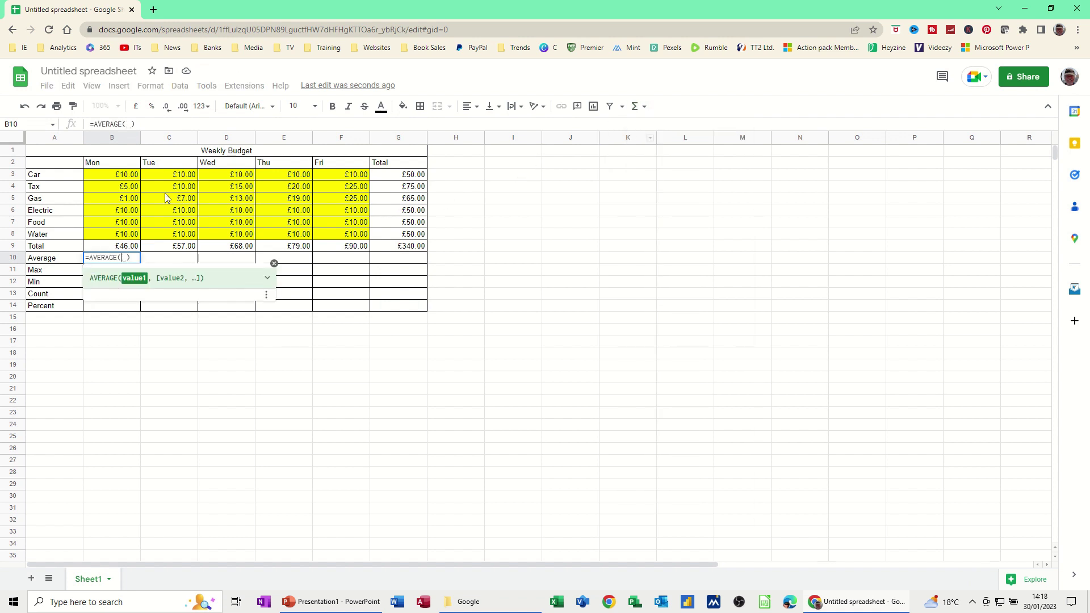
pyautogui.moveTo(116, 176); pyautogui.dragTo(119, 234)
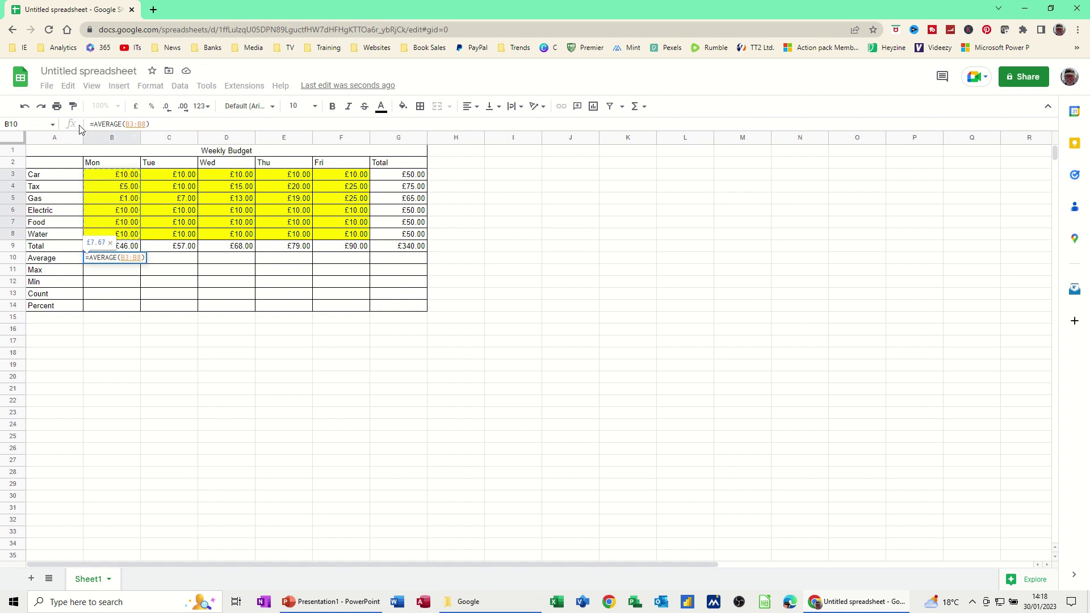
pyautogui.press('Return')
pyautogui.click(127, 260)
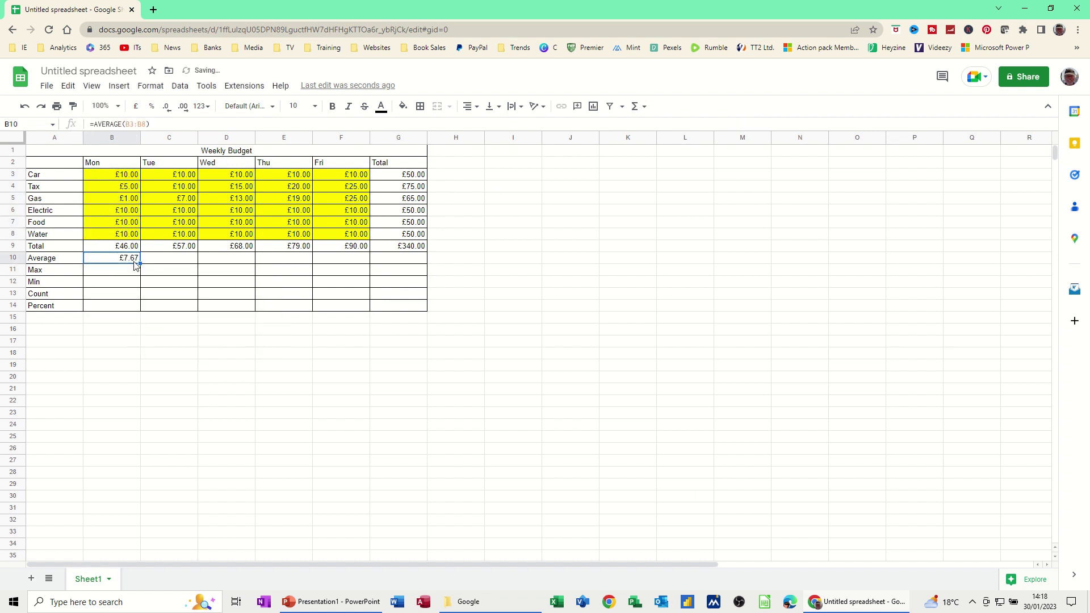
pyautogui.moveTo(139, 263); pyautogui.dragTo(425, 268)
pyautogui.click(128, 276)
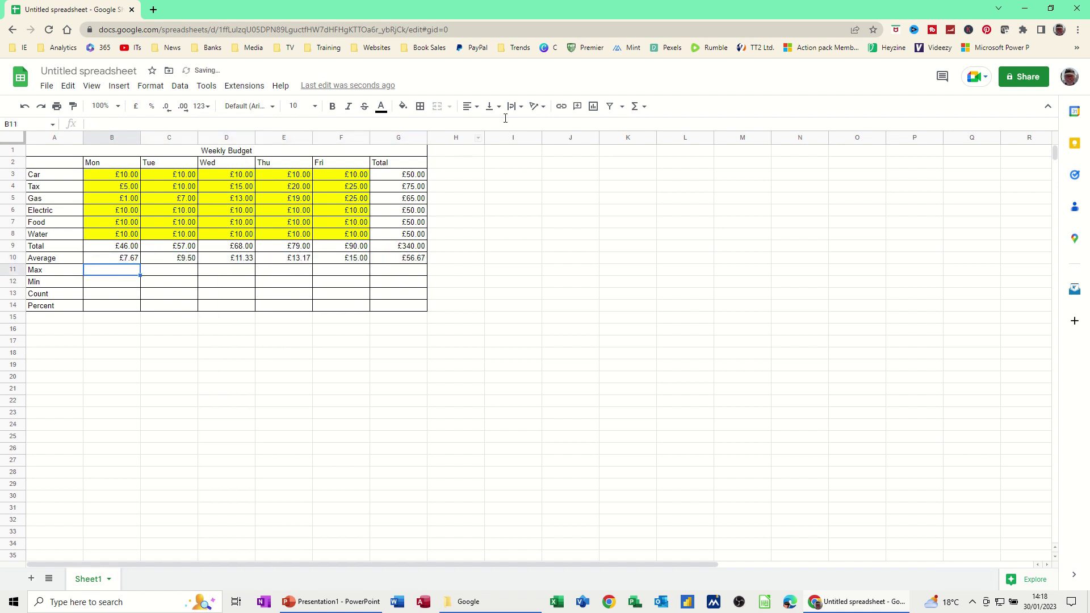
# Enter =MAX(B3:B8) in B11 and copy it across through G11
pyautogui.click(643, 108)
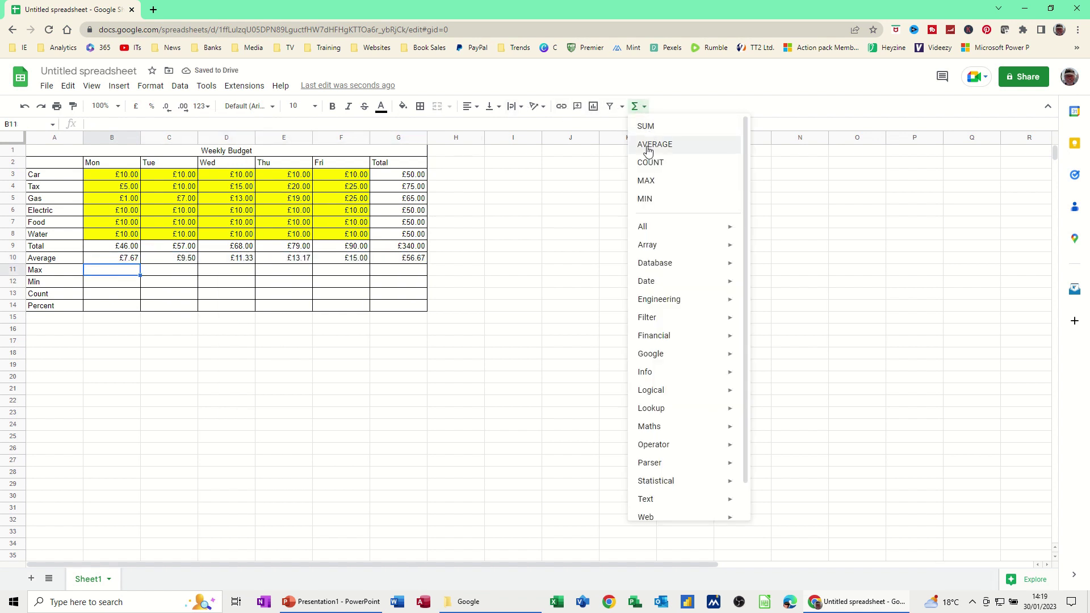
pyautogui.click(646, 180)
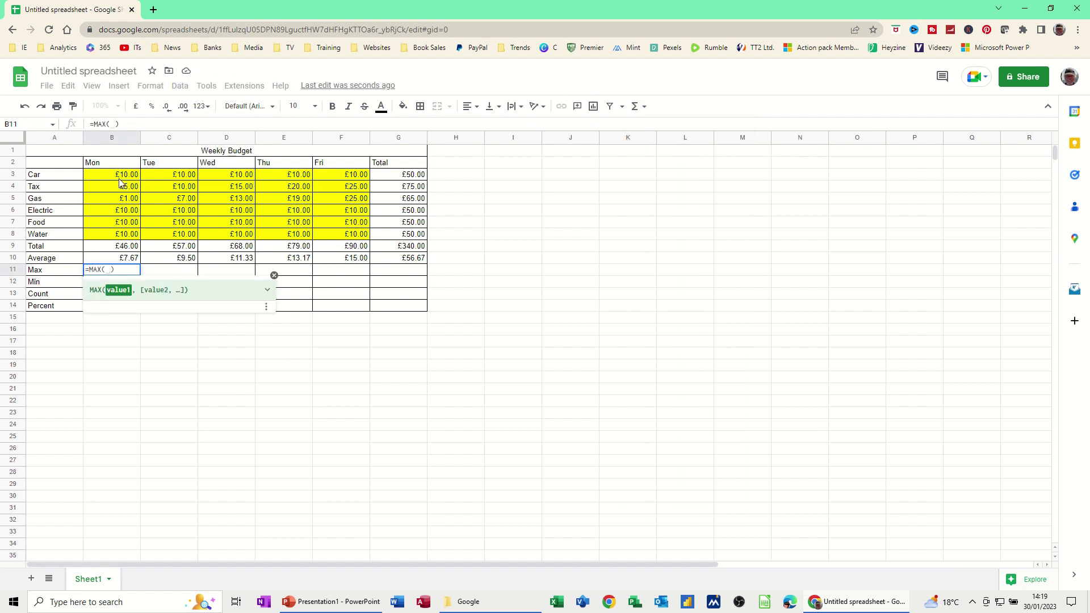
pyautogui.moveTo(121, 180); pyautogui.dragTo(118, 237)
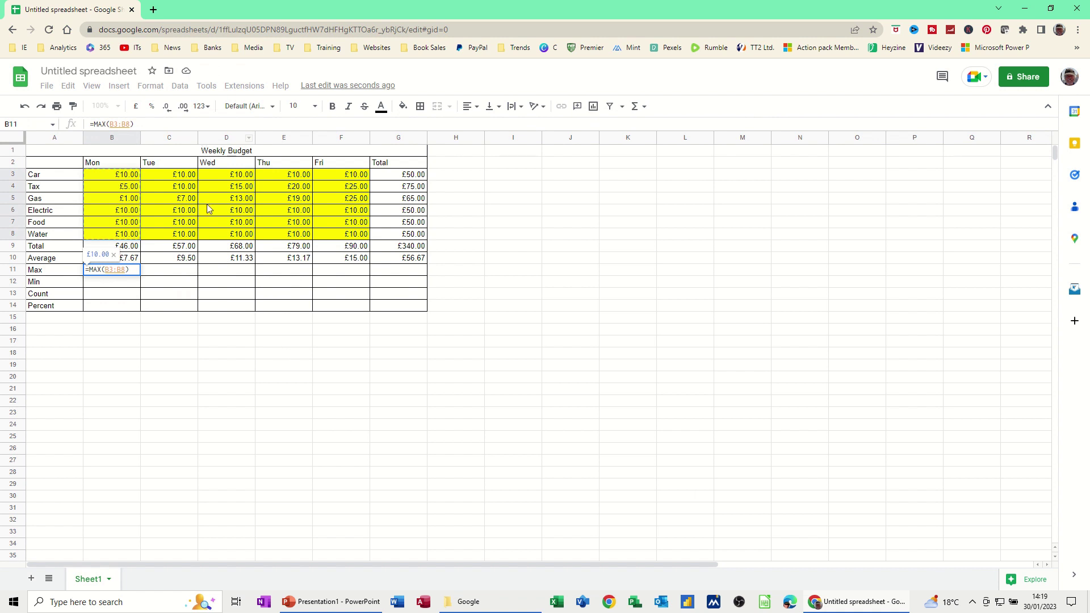
pyautogui.press('Return')
pyautogui.click(135, 273)
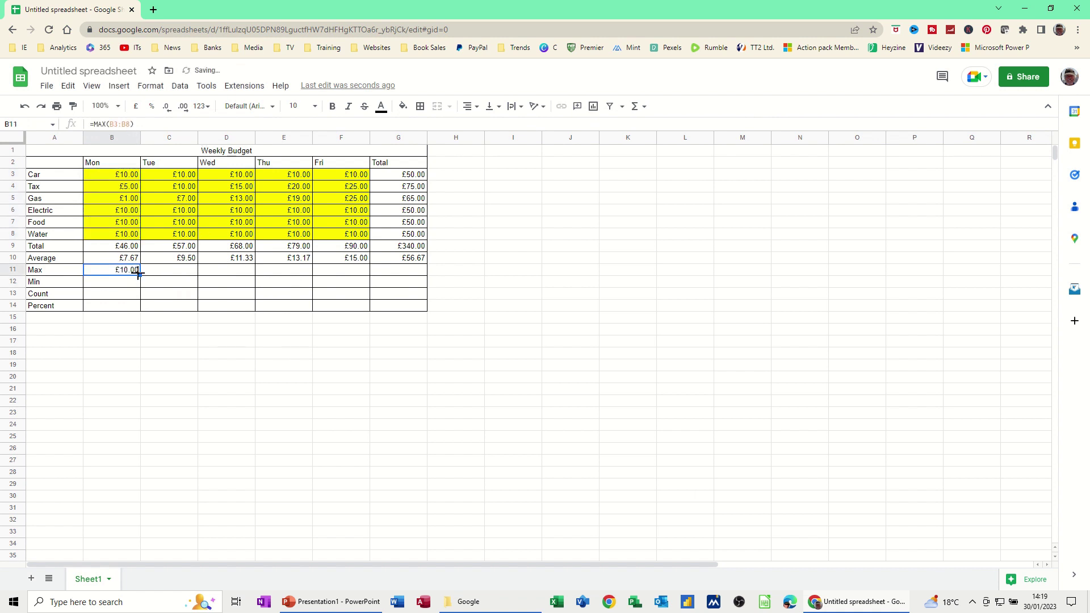
pyautogui.moveTo(139, 274); pyautogui.dragTo(414, 279)
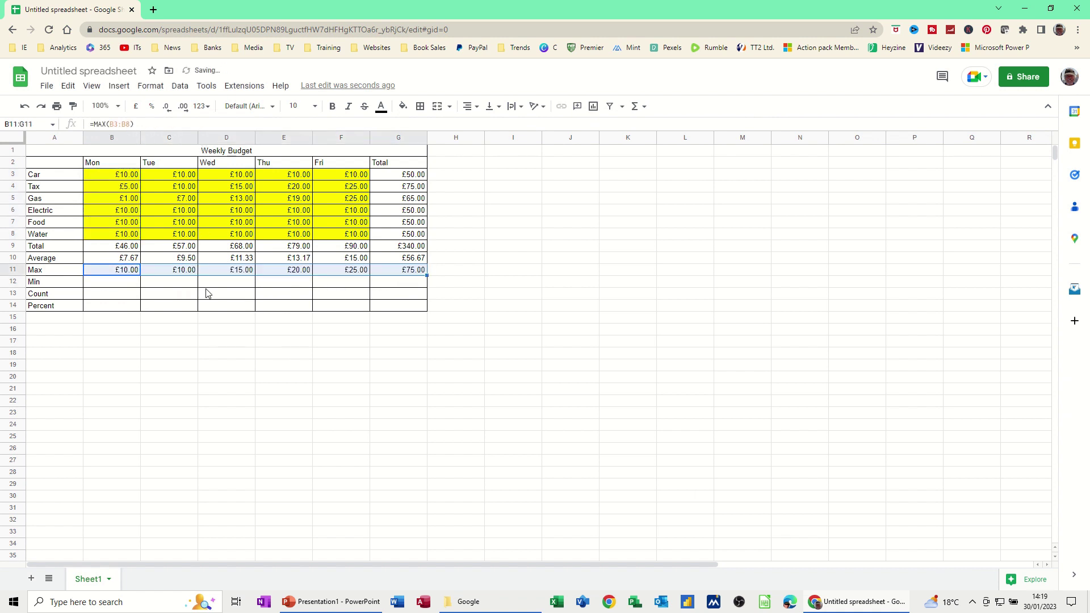
pyautogui.click(132, 288)
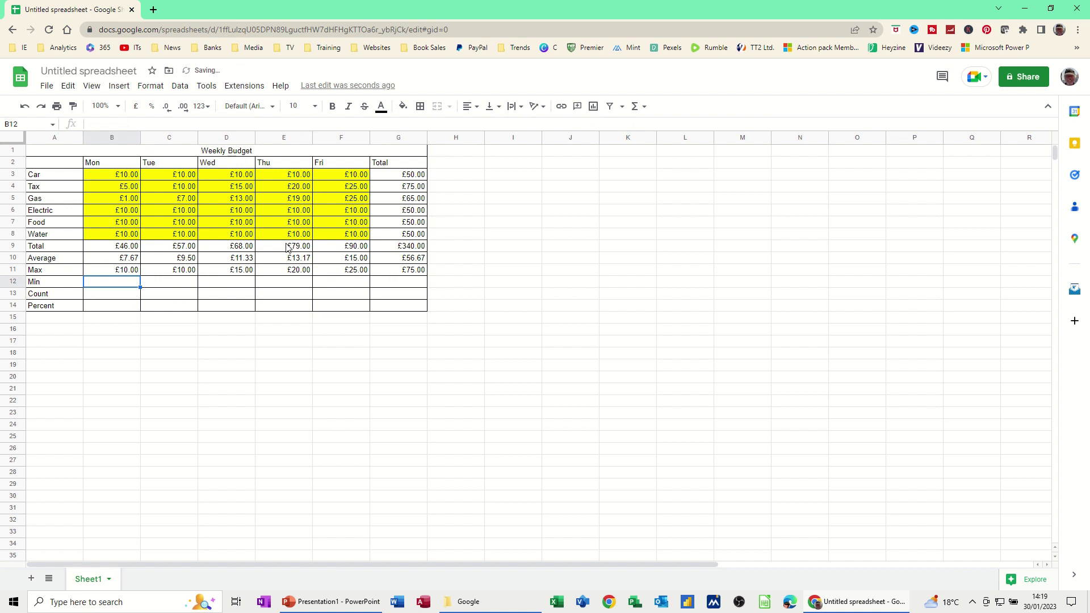
# Enter =MIN(B3:B8) in B12 and fill it across to G12, showing £1.00 to £50.00
pyautogui.click(640, 107)
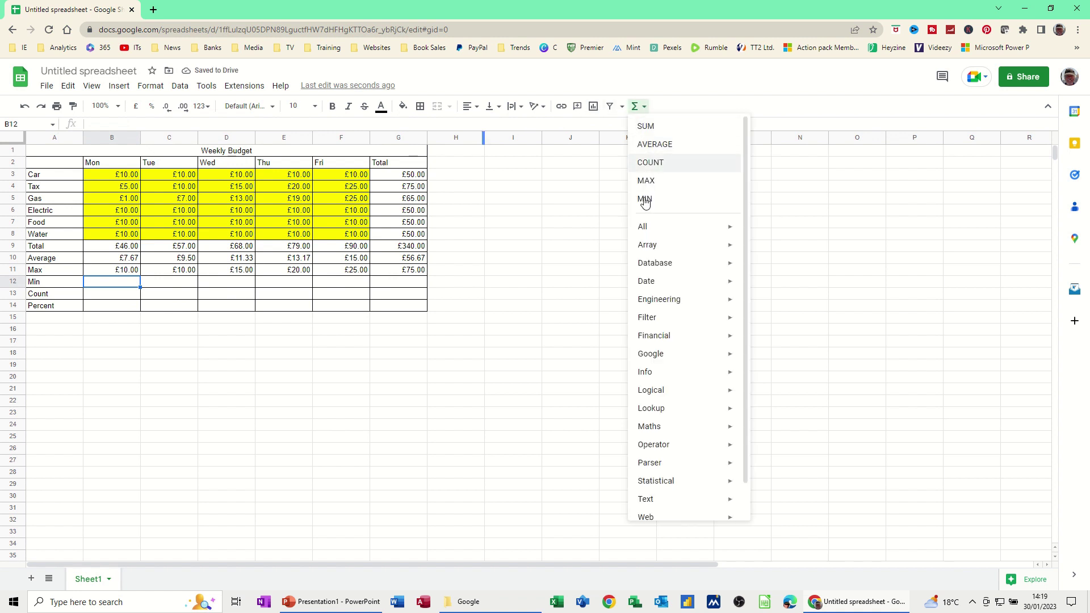
pyautogui.click(645, 199)
pyautogui.moveTo(110, 175); pyautogui.dragTo(117, 235)
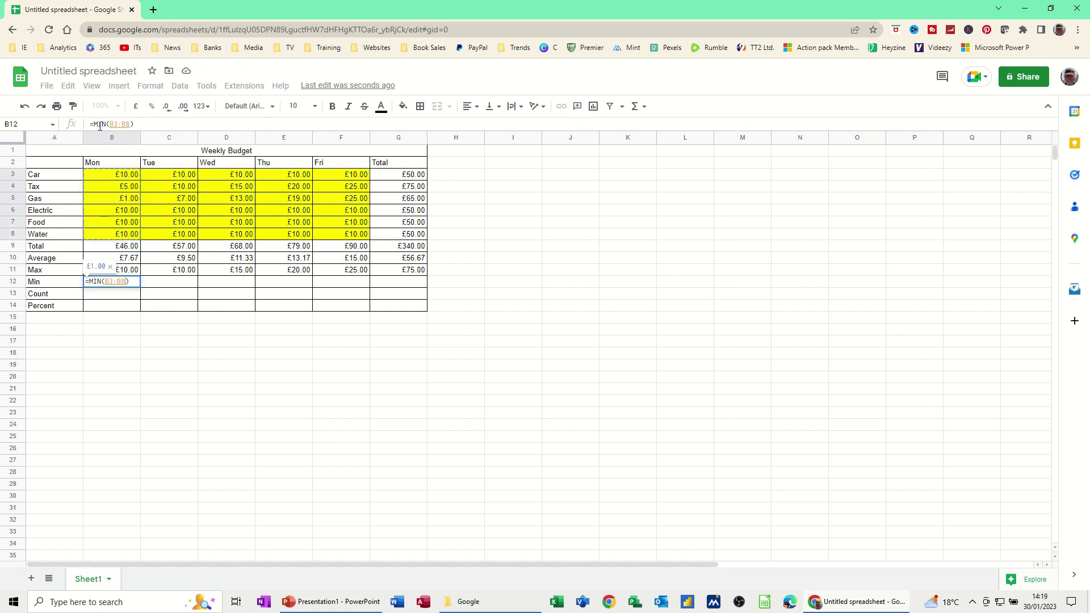
pyautogui.click(124, 295)
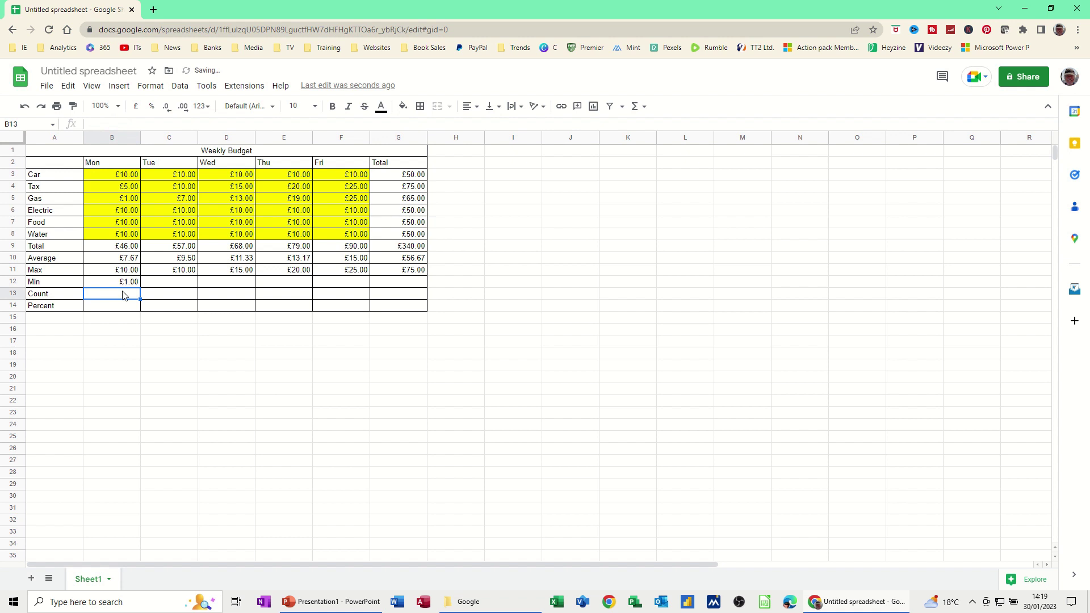
pyautogui.click(124, 283)
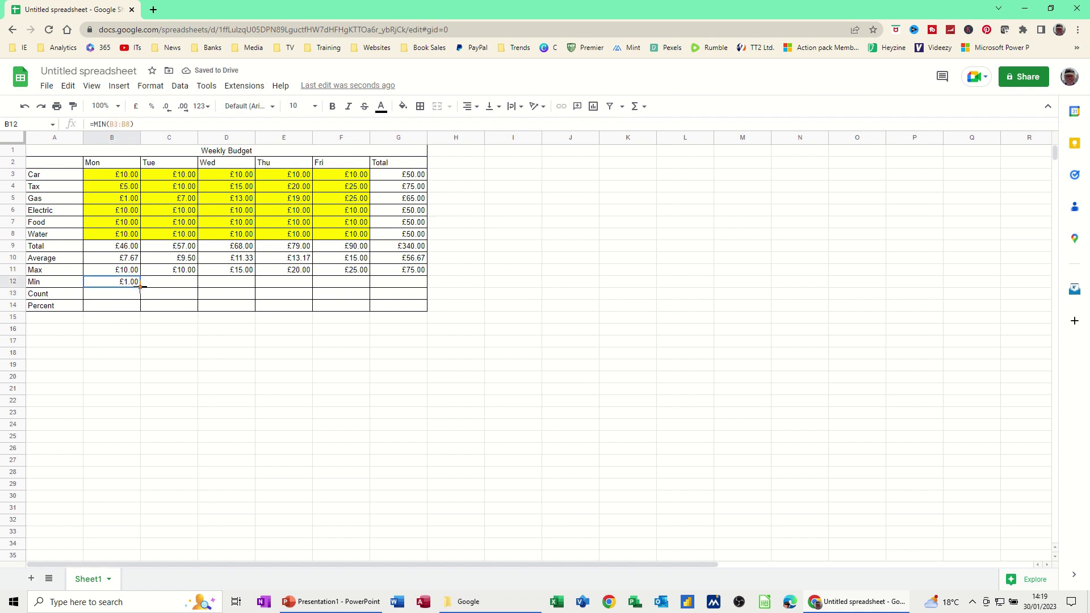
pyautogui.moveTo(142, 286); pyautogui.dragTo(423, 285)
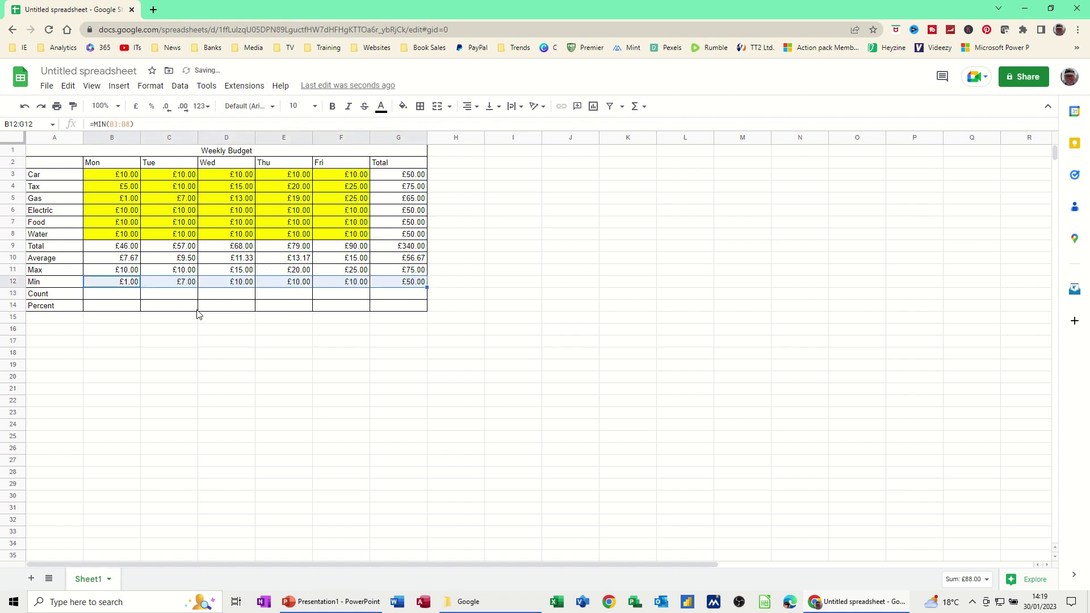
pyautogui.click(109, 296)
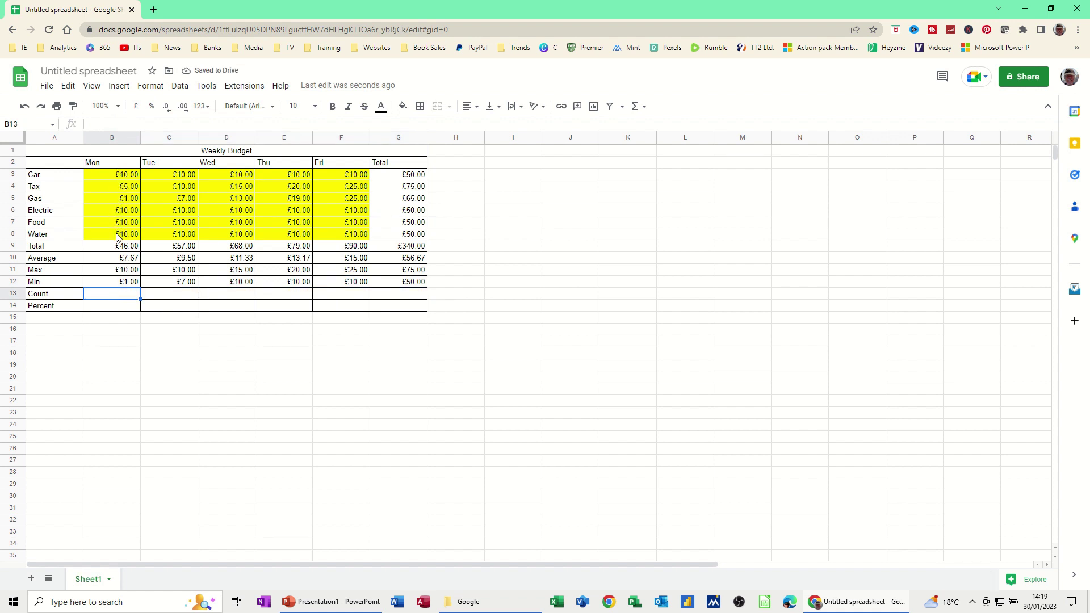
# Enter =COUNT(B3:B8) in B13 and fill it across to G13, giving 6 in each column
pyautogui.click(635, 107)
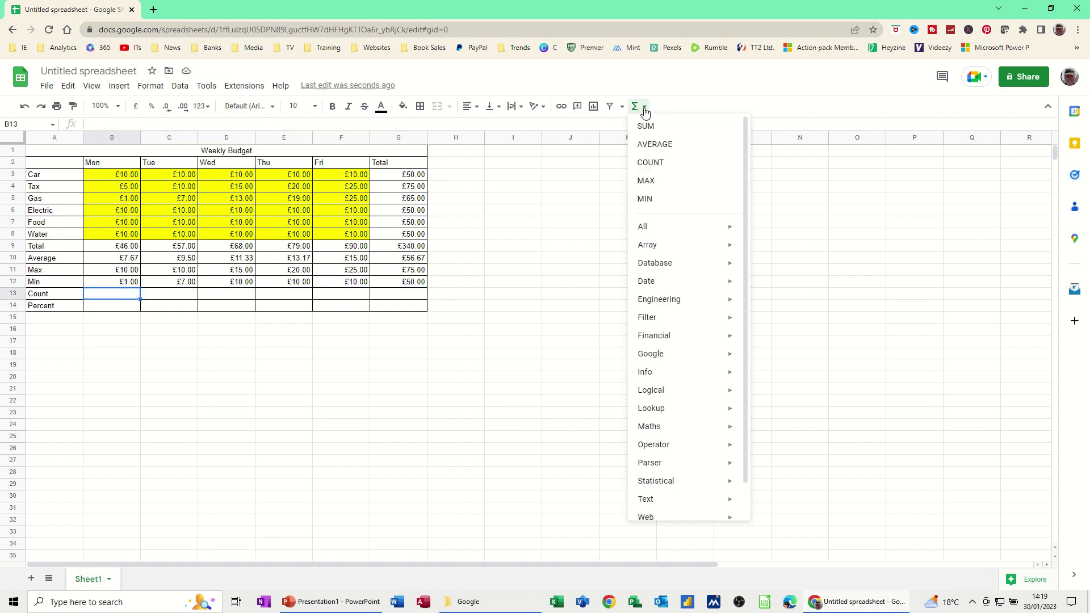
pyautogui.click(654, 164)
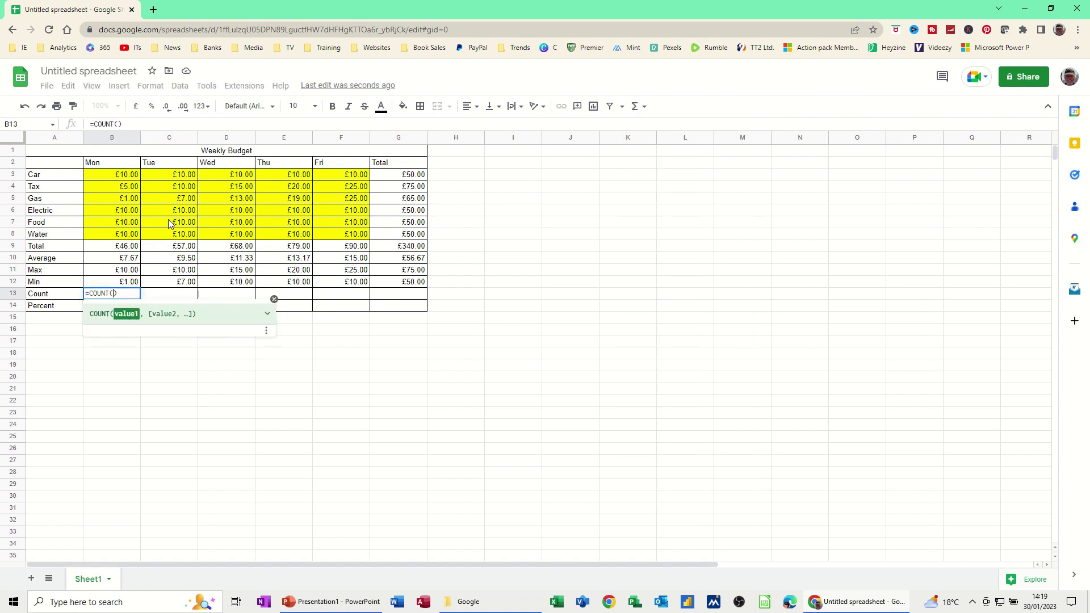
pyautogui.moveTo(117, 180); pyautogui.dragTo(120, 238)
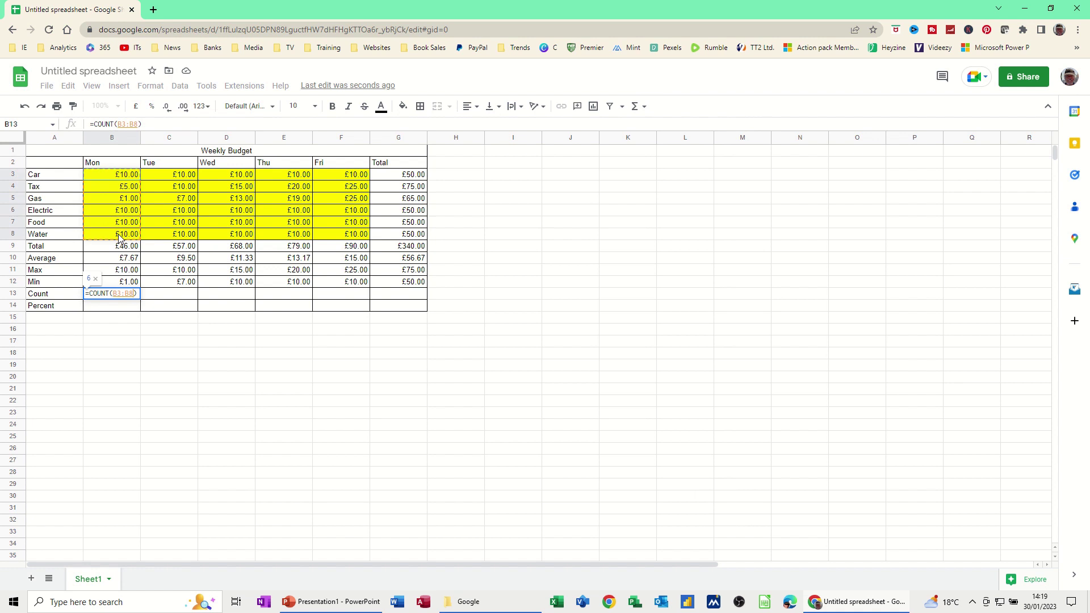
pyautogui.press('Return')
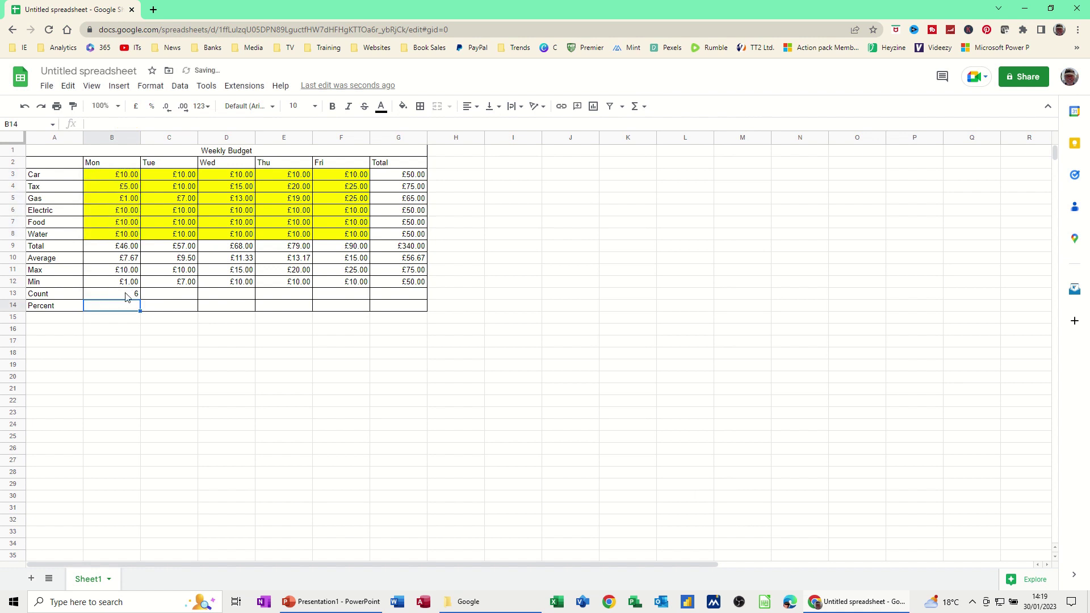
pyautogui.click(126, 297)
pyautogui.moveTo(139, 297); pyautogui.dragTo(419, 301)
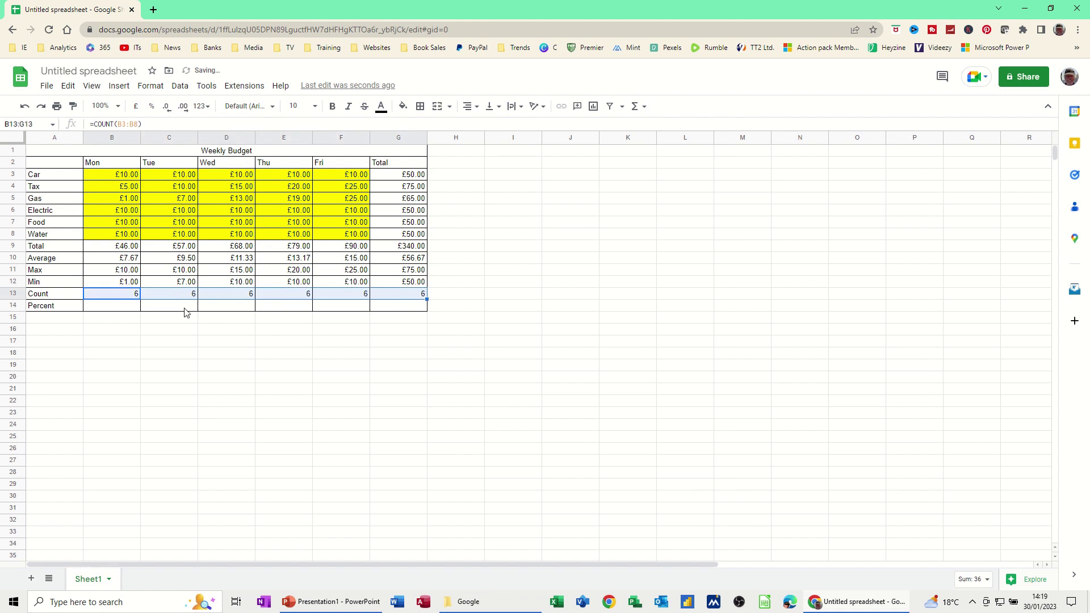
pyautogui.click(117, 307)
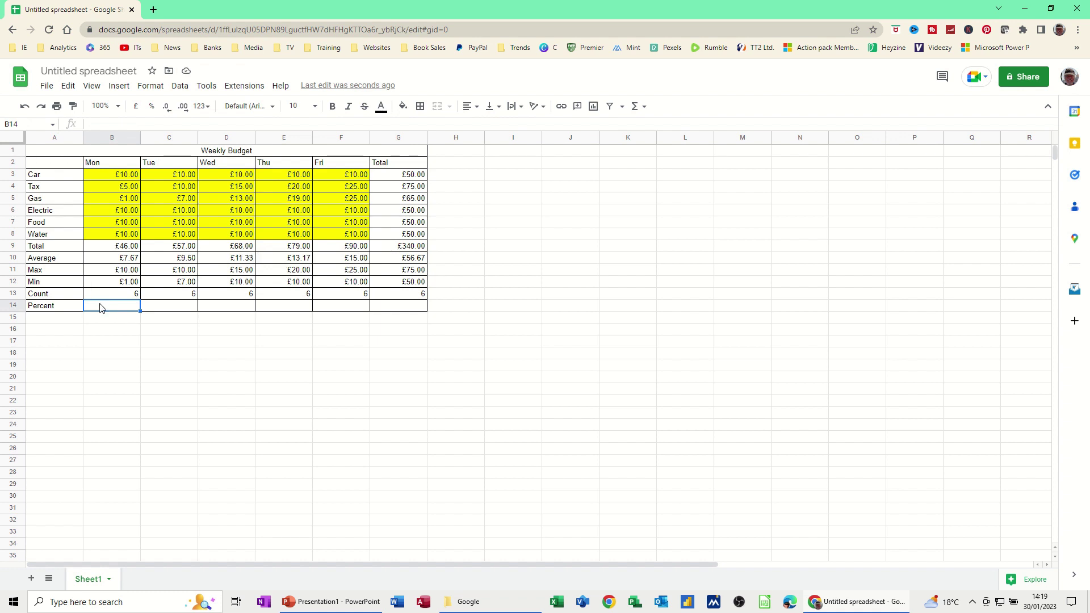
# Enter =B9/G9 in B14 and format it as a percentage, showing 13.53%
pyautogui.write('=')
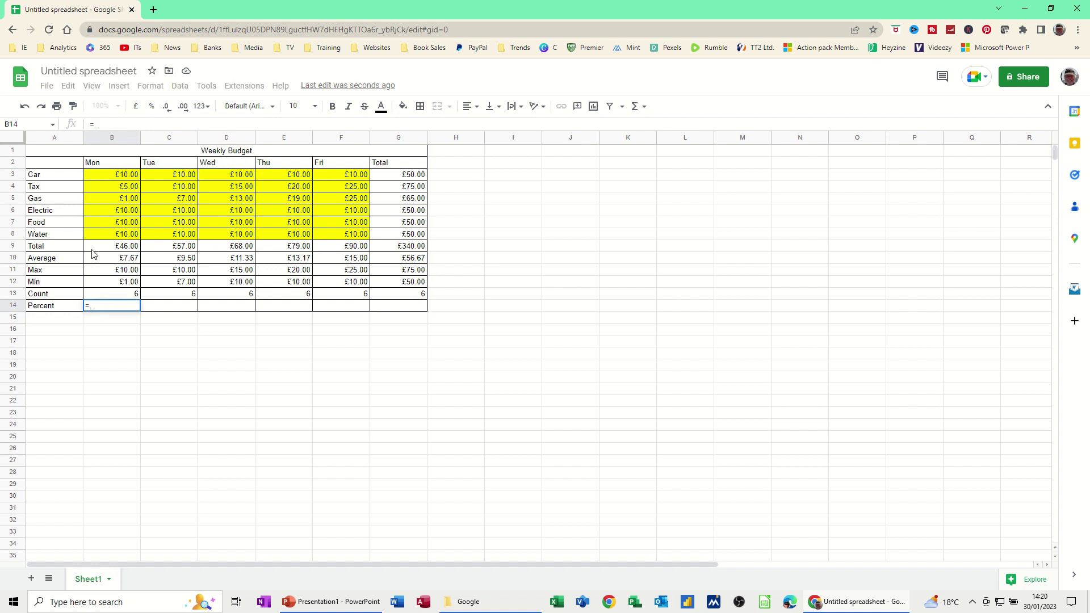
pyautogui.click(95, 249)
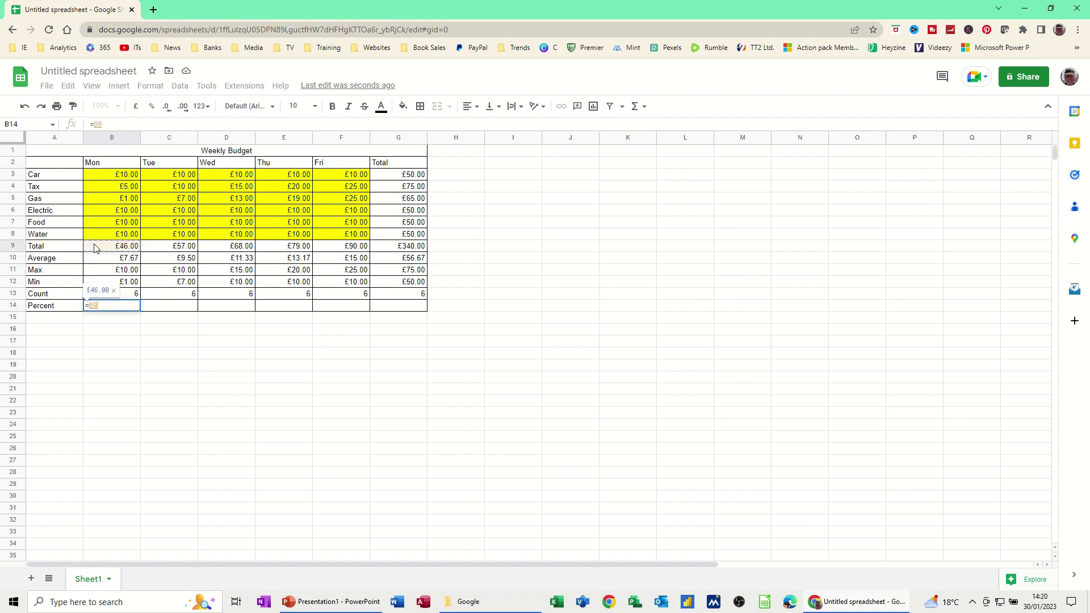
pyautogui.write('/')
pyautogui.click(391, 249)
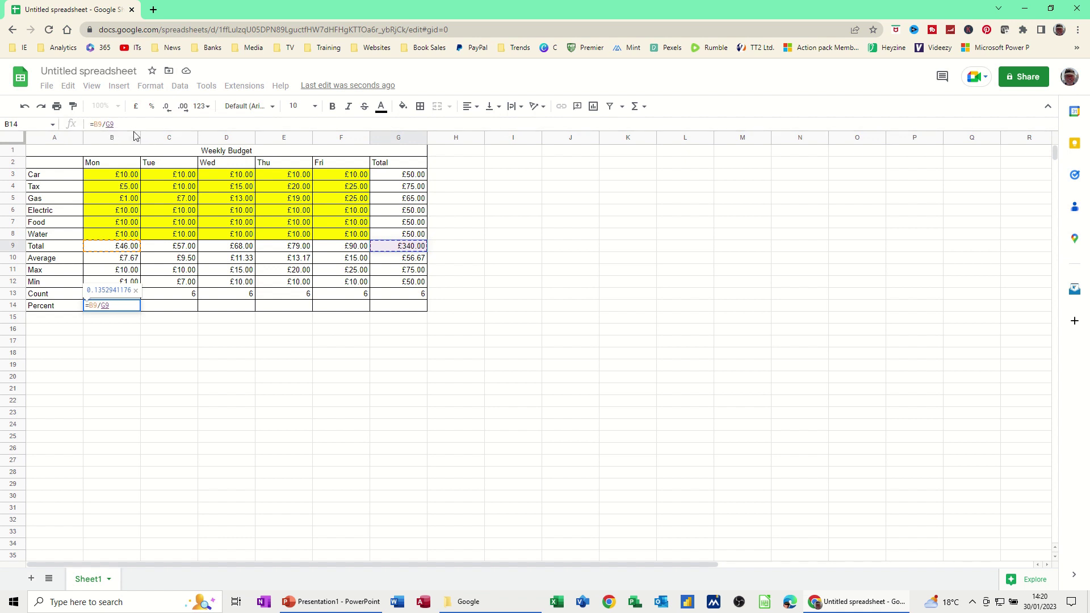
pyautogui.press('Return')
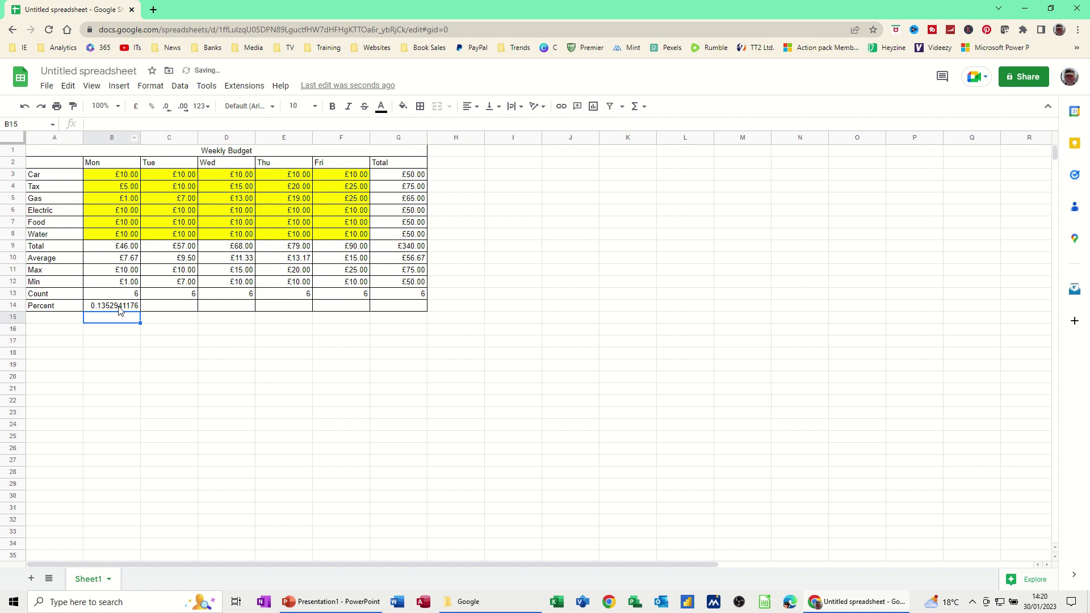
pyautogui.click(118, 309)
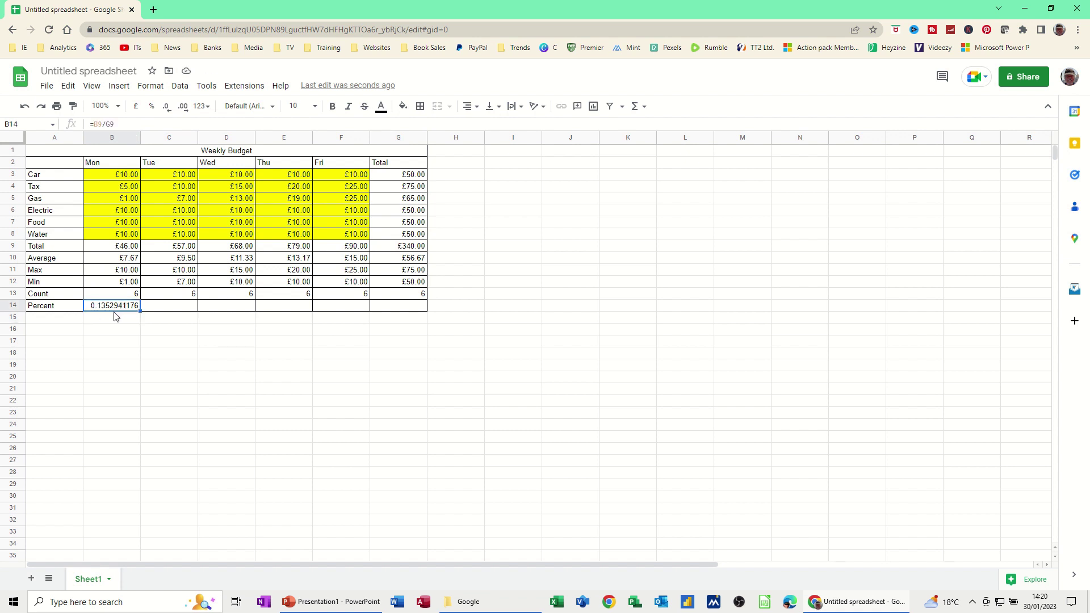
pyautogui.click(152, 107)
# Copy B14's percent formula to Tue and Wed, then inspect their #DIV/0! errors against empty H9
pyautogui.moveTo(140, 311); pyautogui.dragTo(204, 311)
pyautogui.moveTo(174, 311)
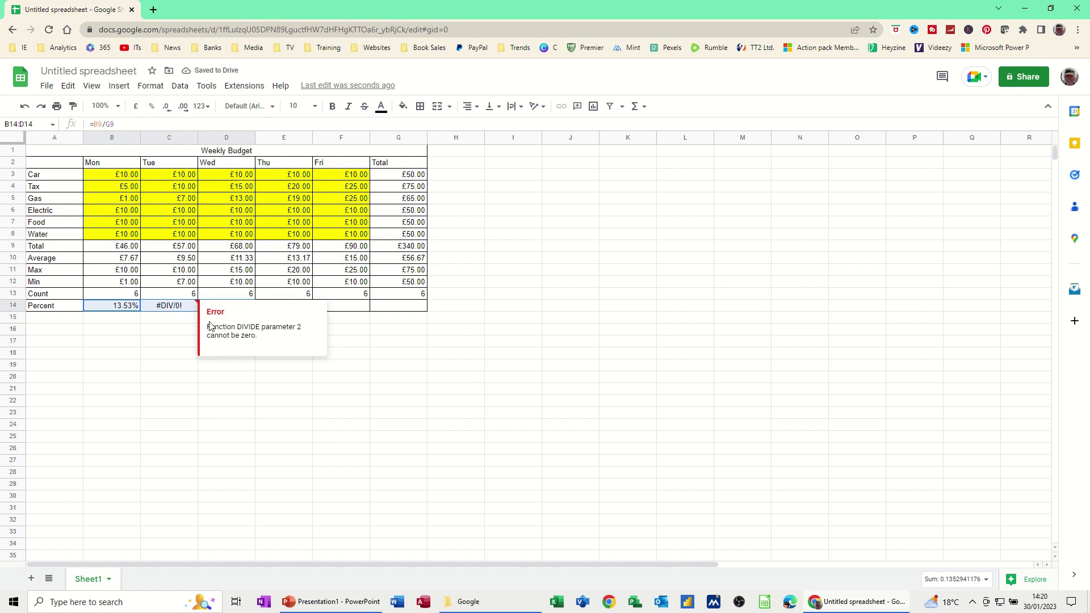
pyautogui.click(173, 313)
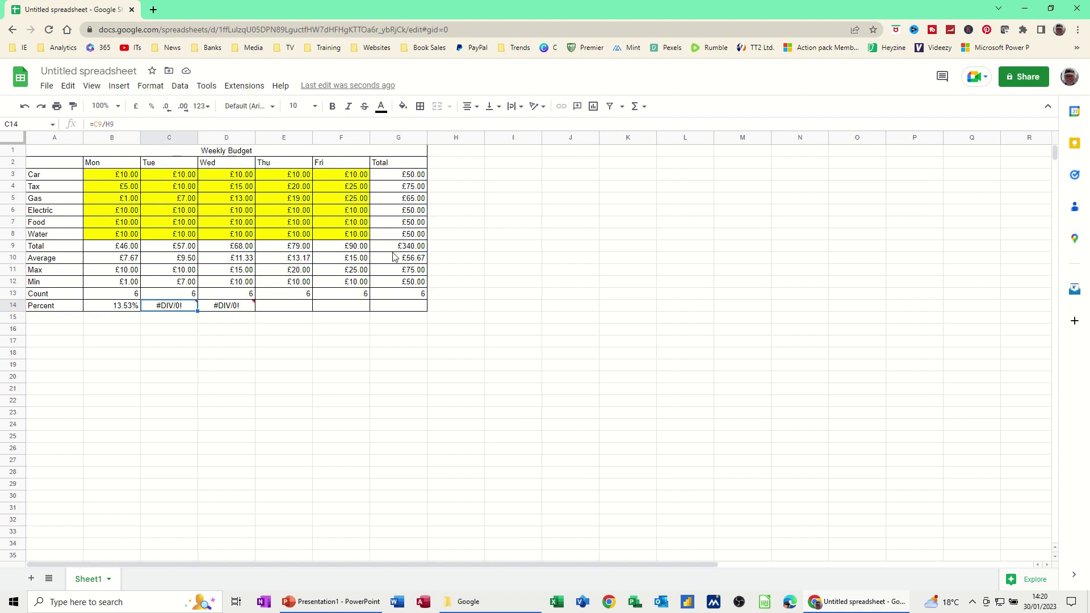
pyautogui.click(461, 250)
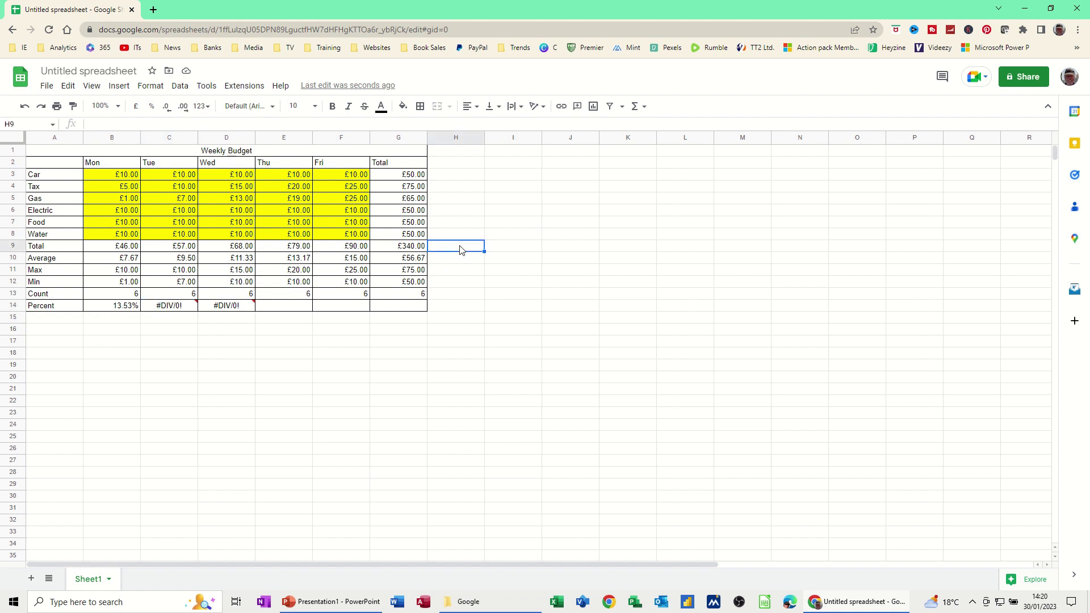
pyautogui.click(237, 310)
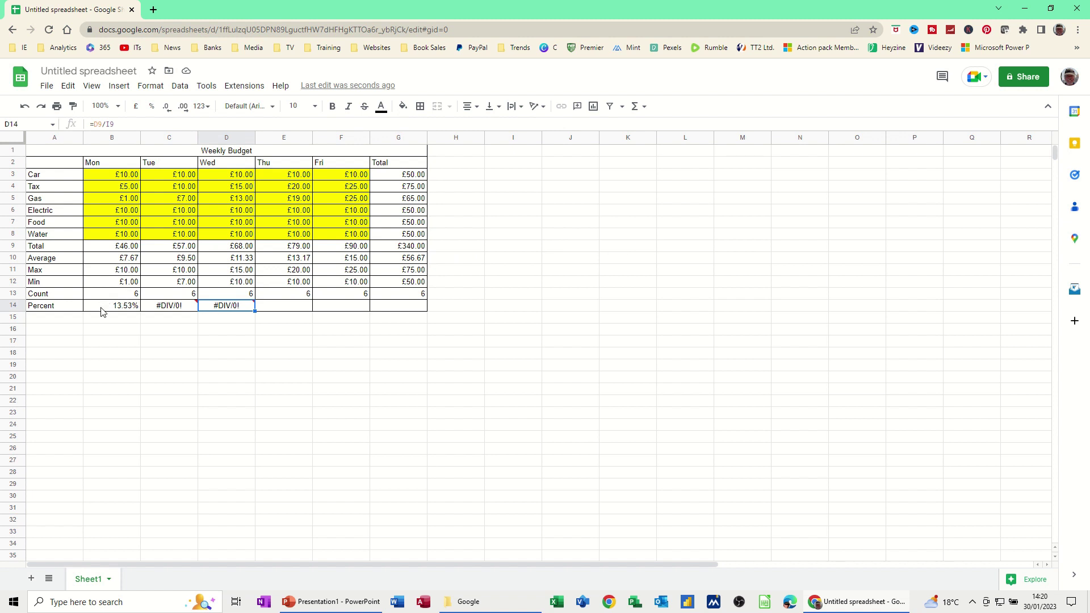
pyautogui.click(170, 311)
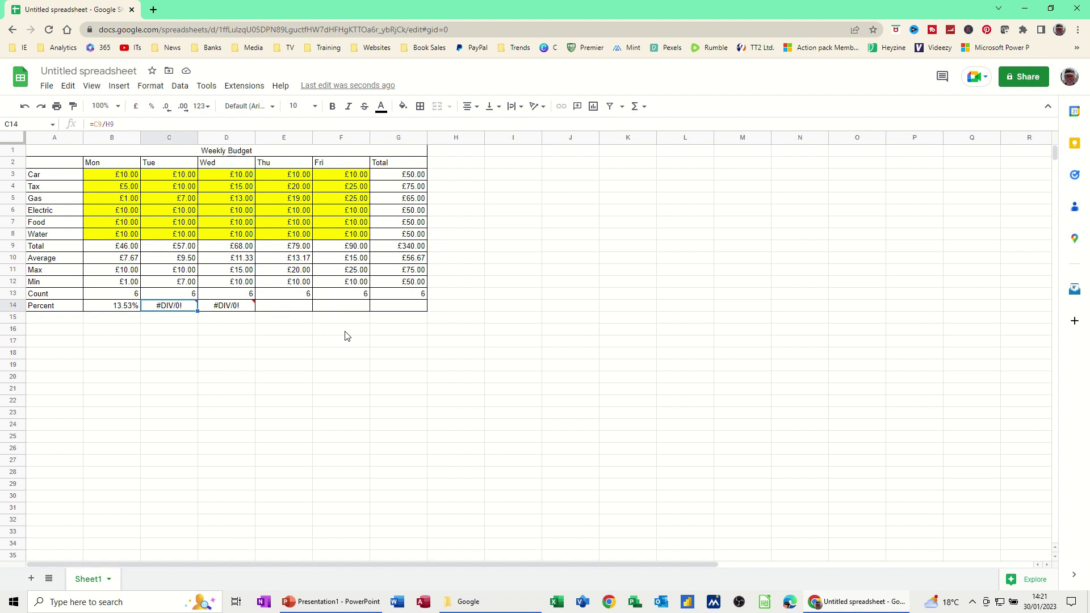
pyautogui.click(120, 309)
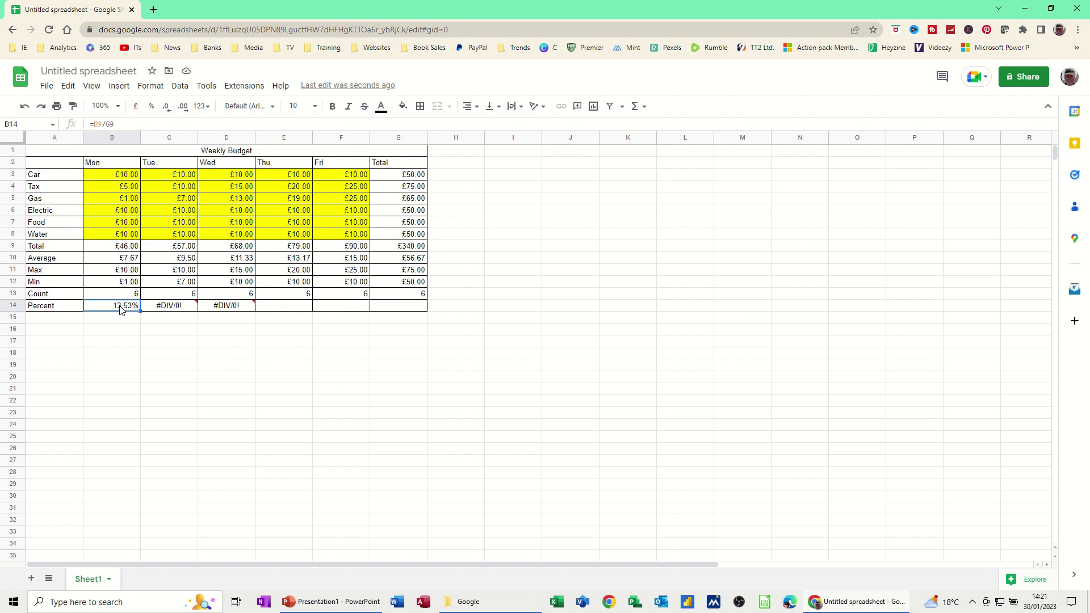
# Change B14 to =B9/$G$9, fill the Percent row across, and clear the extra H14 value
pyautogui.click(118, 125)
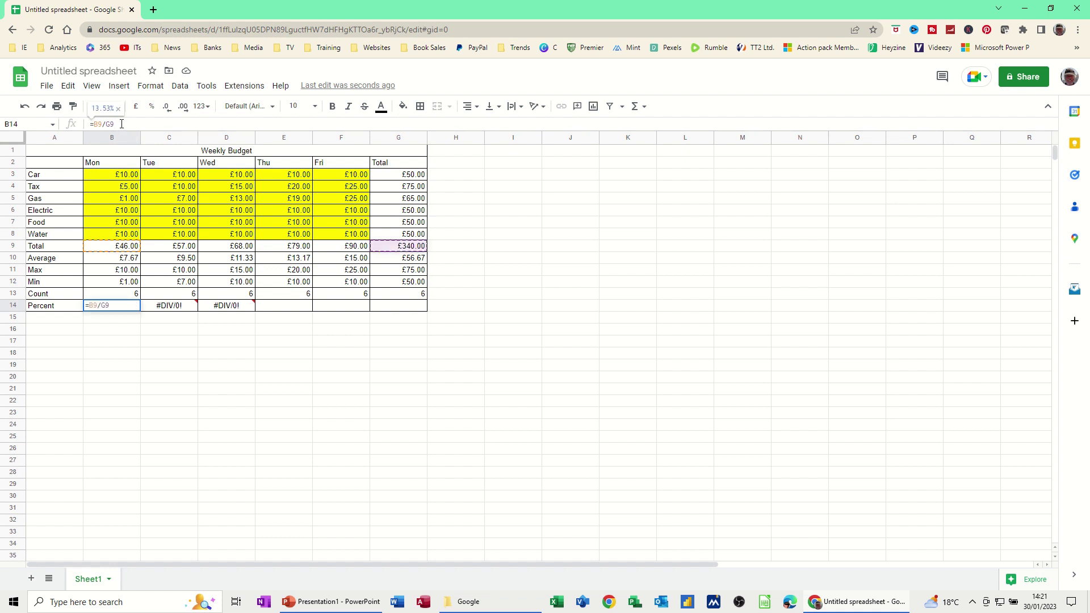
pyautogui.press('F4')
pyautogui.press('Return')
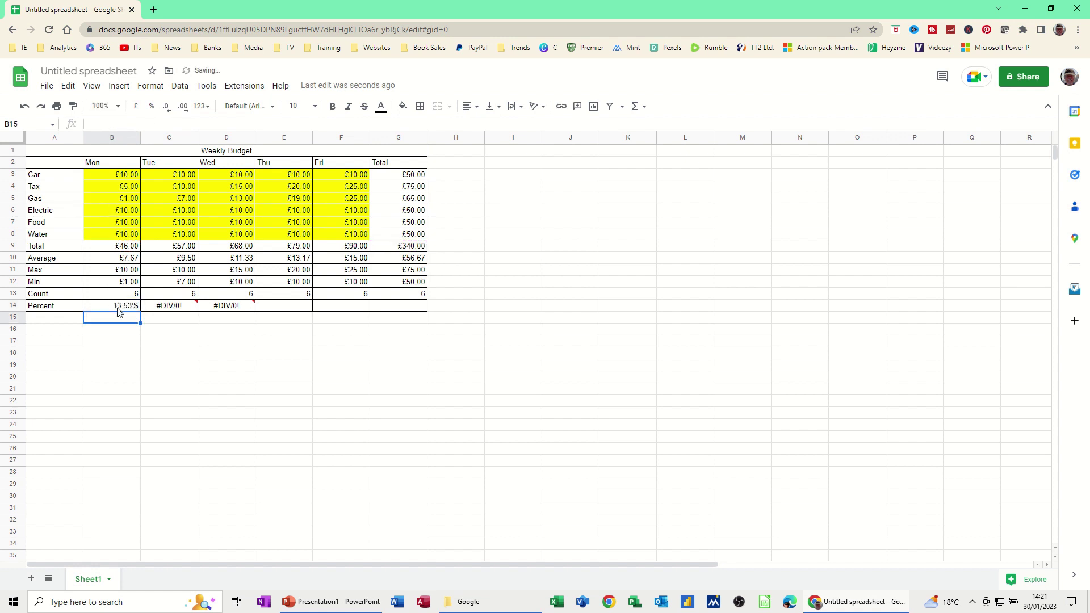
pyautogui.click(122, 307)
pyautogui.moveTo(140, 311); pyautogui.dragTo(430, 313)
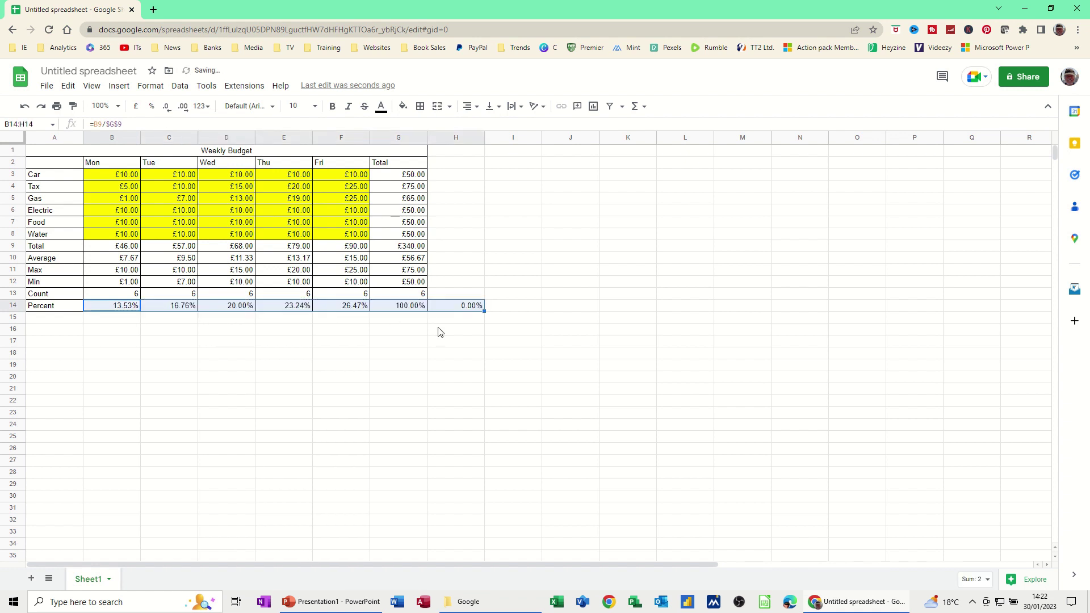
pyautogui.click(479, 309)
pyautogui.press('Delete')
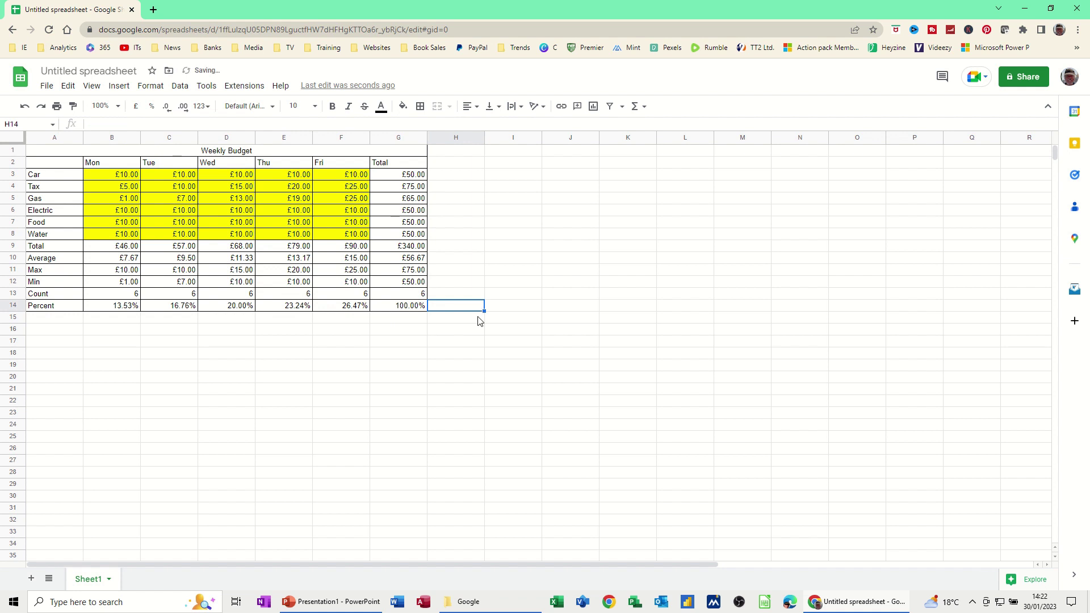
pyautogui.click(443, 176)
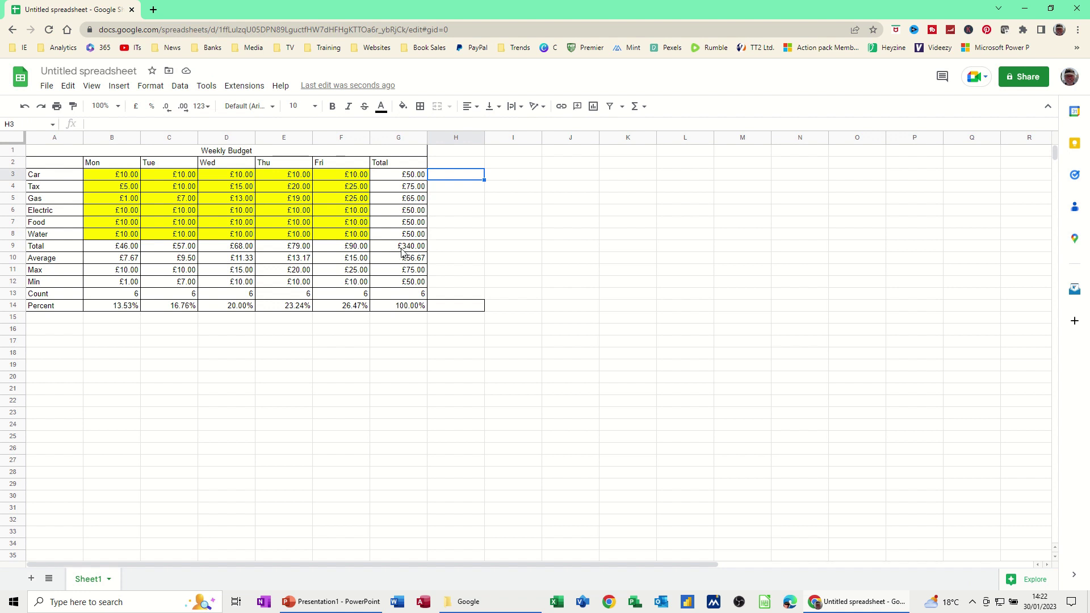
# Enter =G3/$G$9 in H3 and auto-fill it down column H, giving 0.1470588235 for Car
pyautogui.write('=')
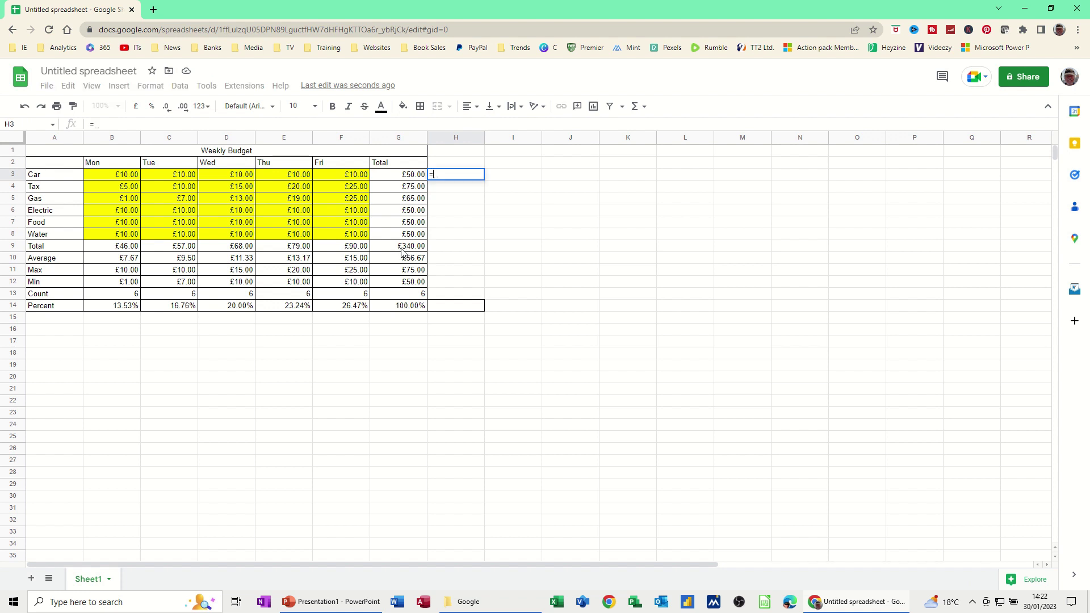
pyautogui.click(403, 177)
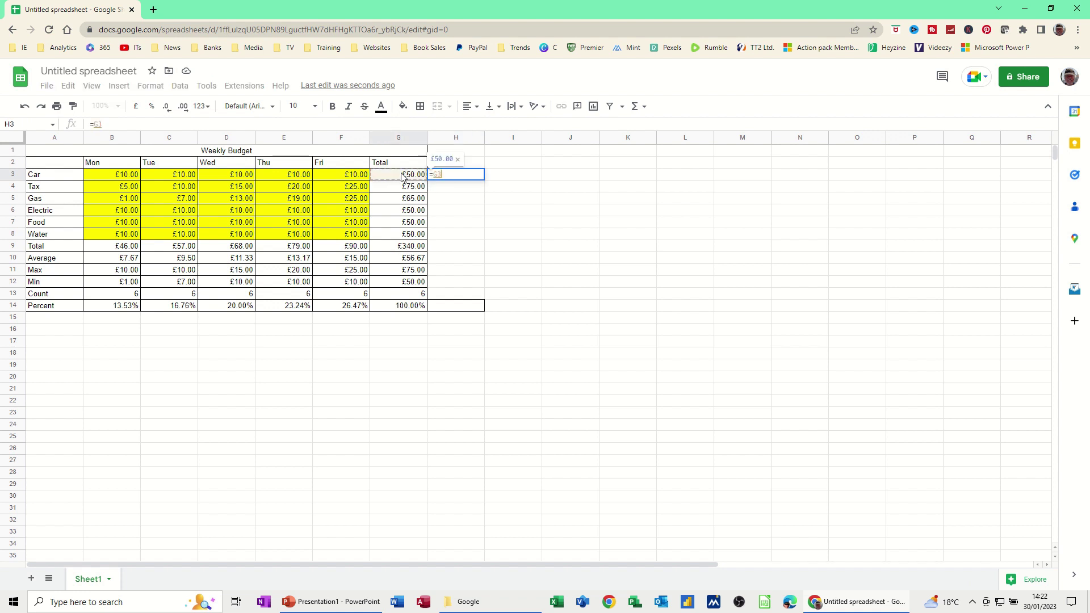
pyautogui.write('/')
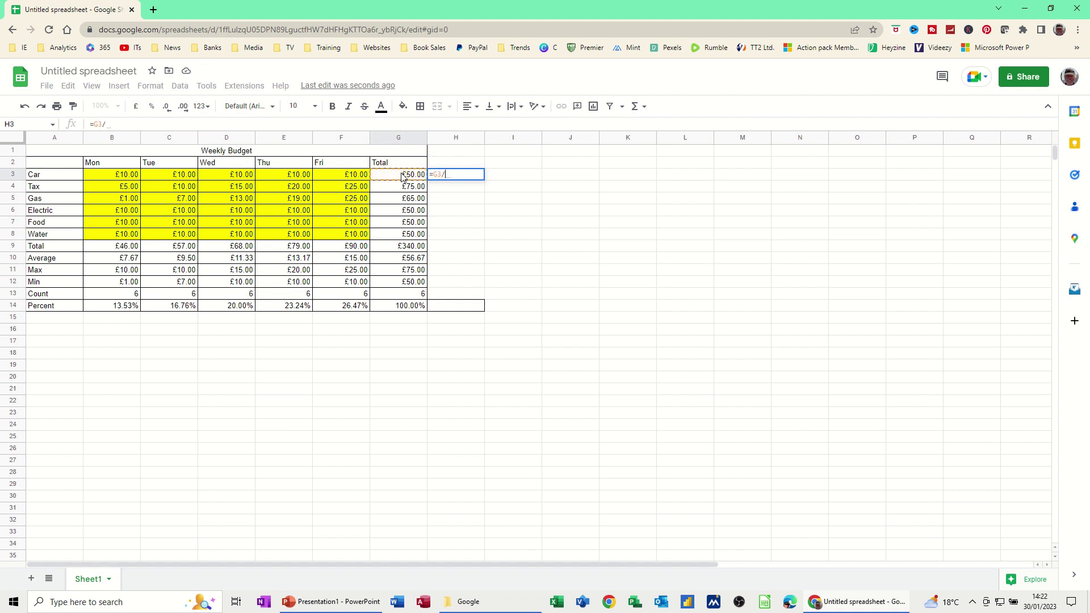
pyautogui.click(401, 250)
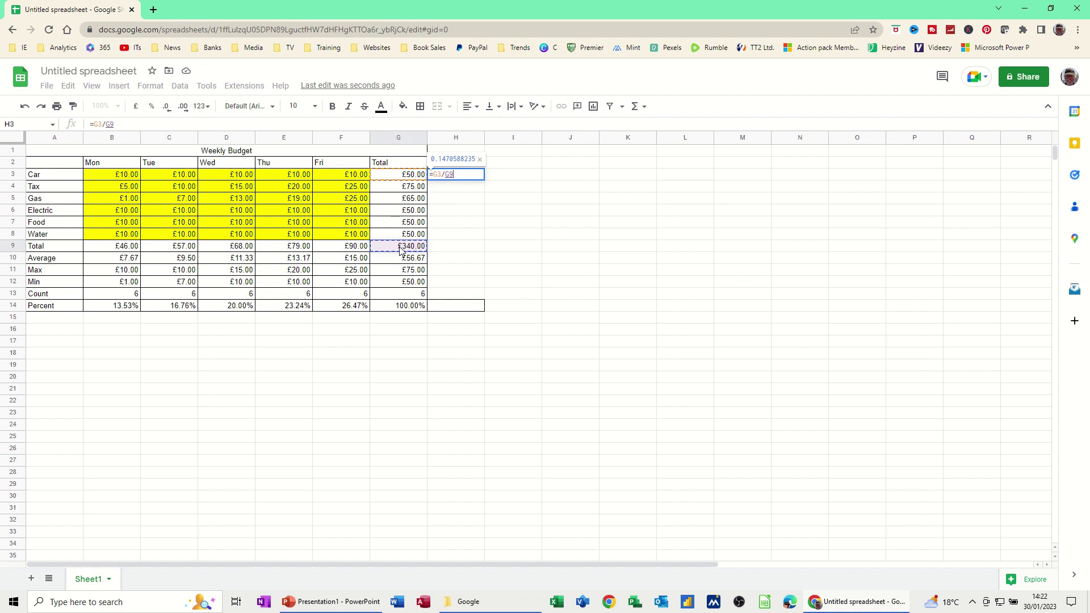
pyautogui.press('F4')
pyautogui.press('Return')
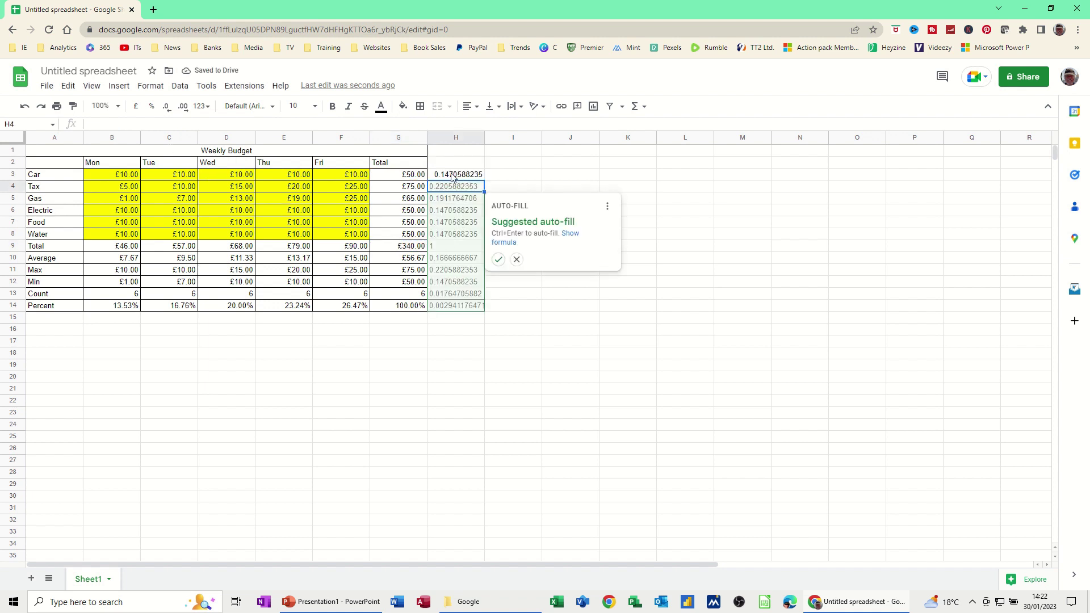
pyautogui.click(498, 260)
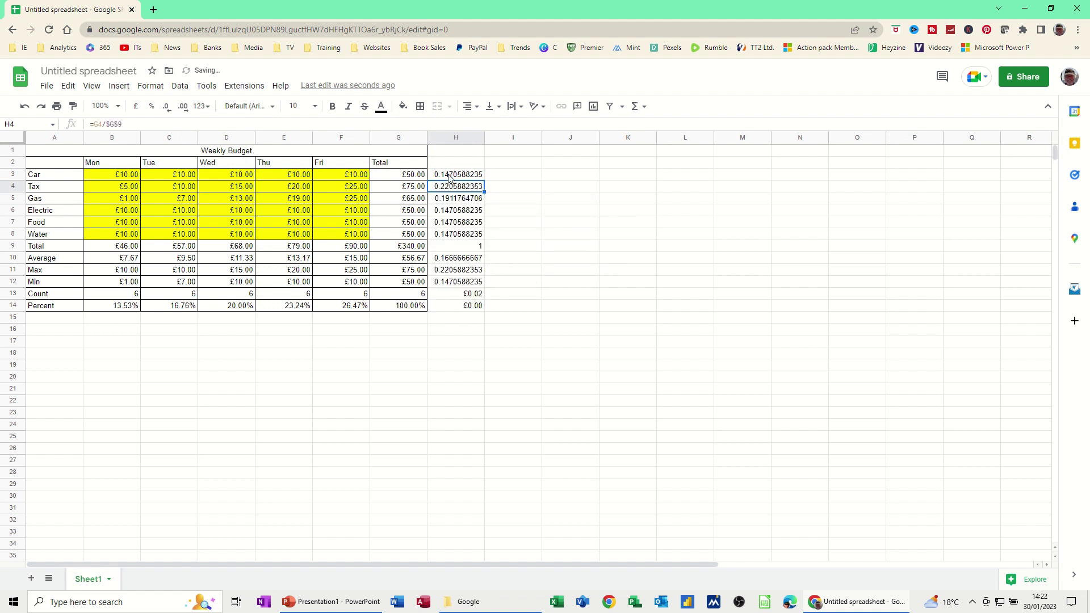
pyautogui.moveTo(449, 178); pyautogui.dragTo(454, 246)
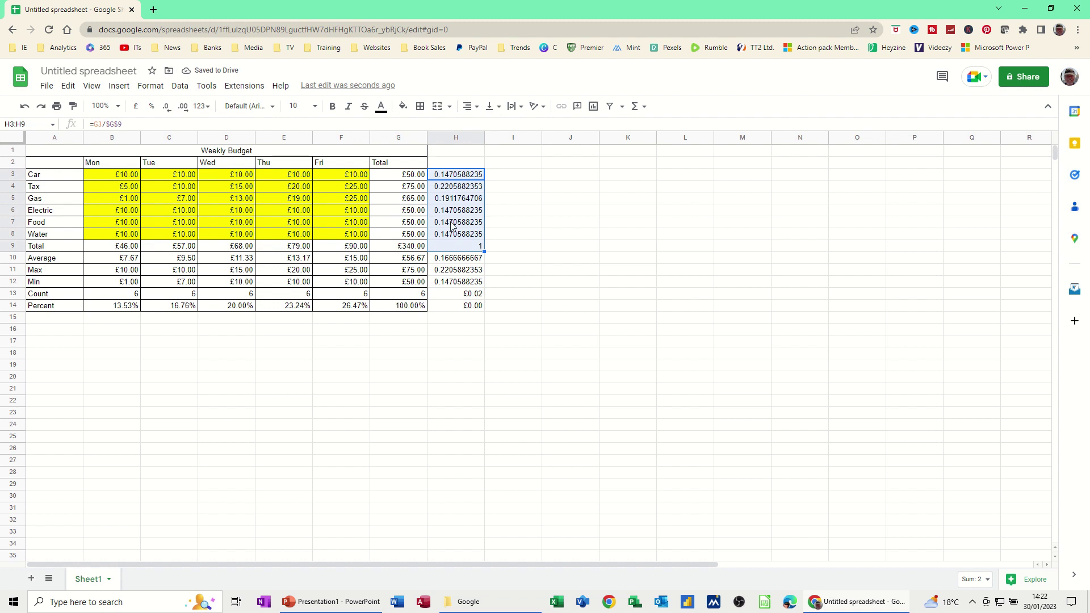
# Format the column H shares as percentages and clear the stray values in H10:H14
pyautogui.click(151, 109)
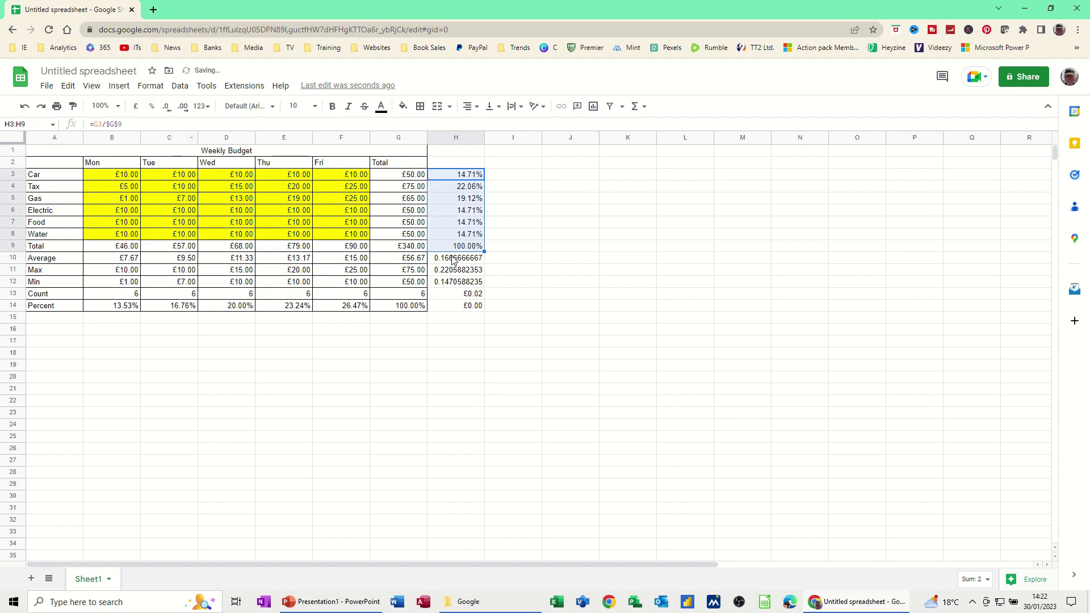
pyautogui.moveTo(453, 260); pyautogui.dragTo(464, 305)
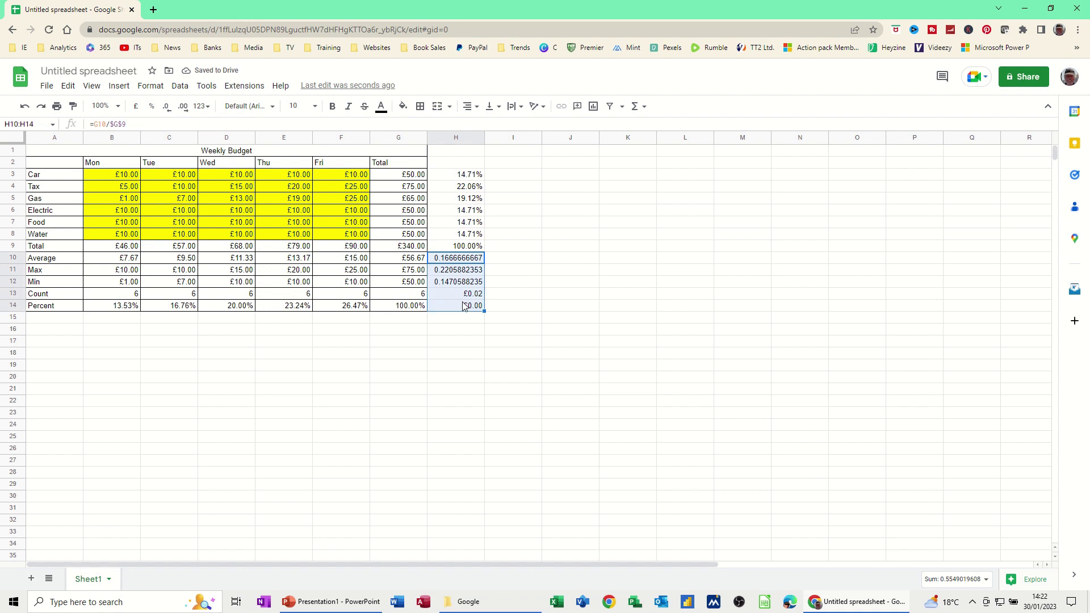
pyautogui.press('Delete')
pyautogui.click(454, 175)
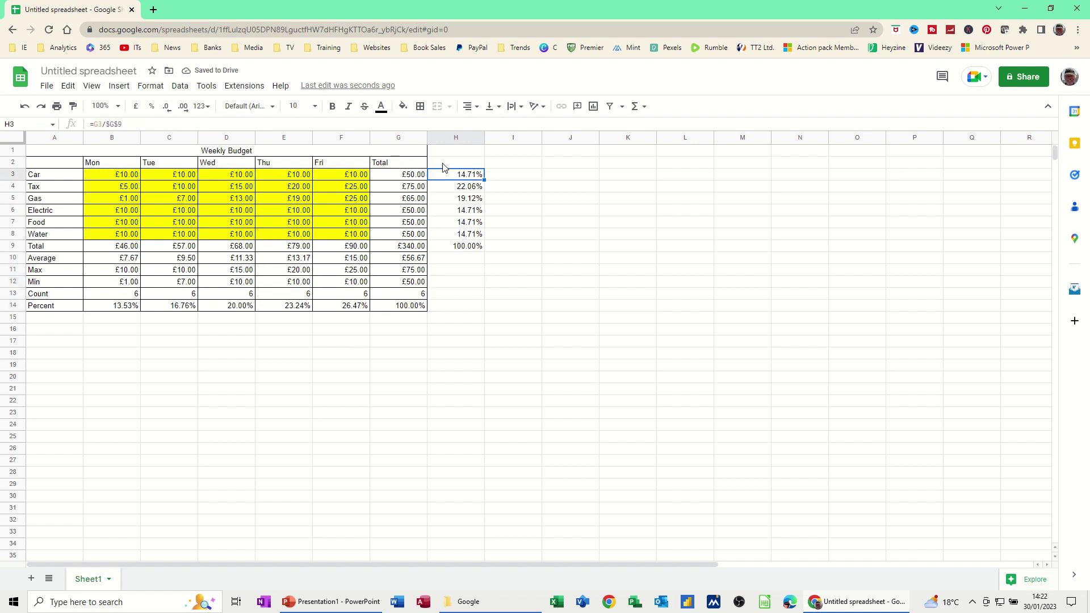
# Apply all borders to cells H2:H14
pyautogui.moveTo(444, 167); pyautogui.dragTo(476, 306)
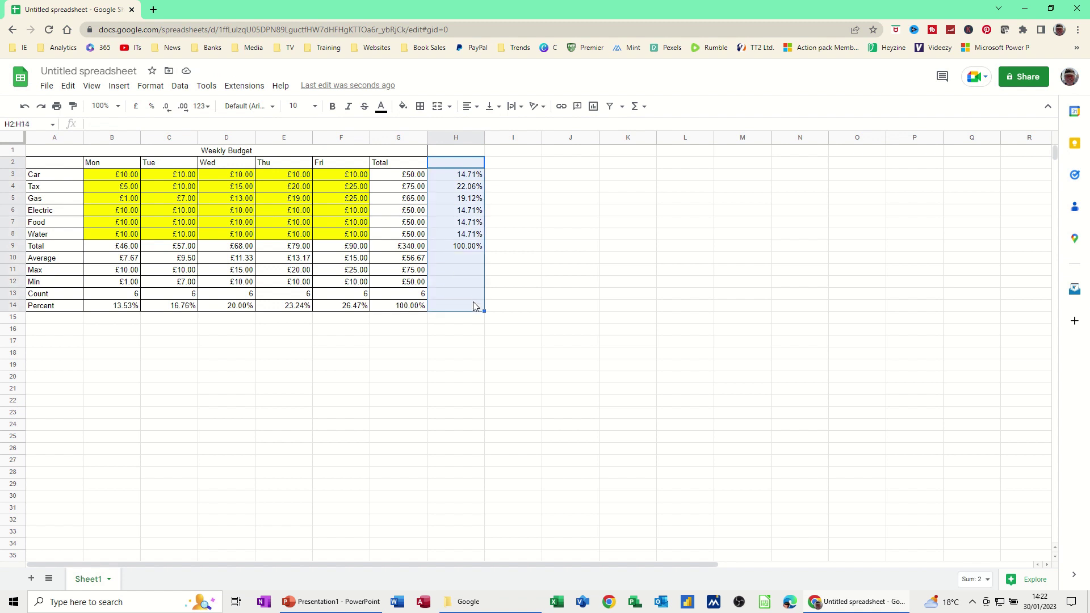
pyautogui.click(421, 107)
pyautogui.click(425, 129)
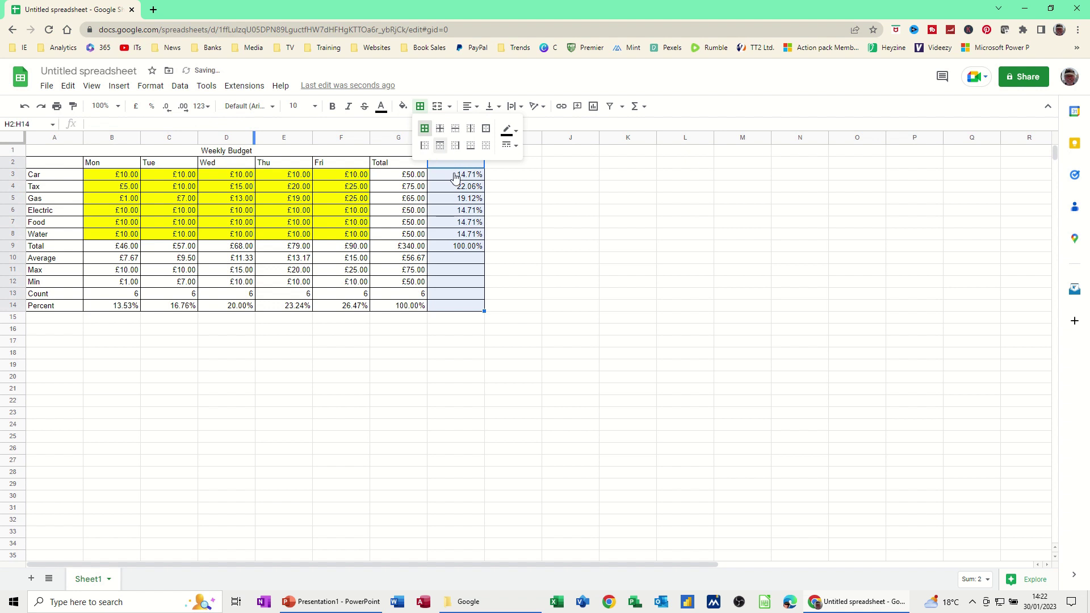
# Merge the Weekly Budget title across A1:H1
pyautogui.click(253, 152)
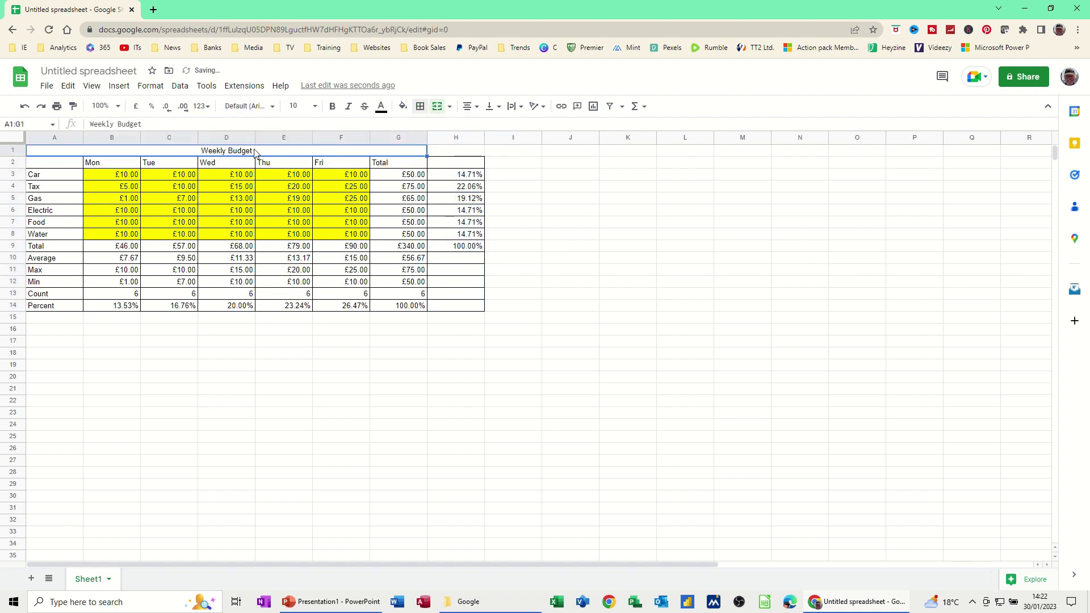
pyautogui.moveTo(254, 153); pyautogui.dragTo(451, 154)
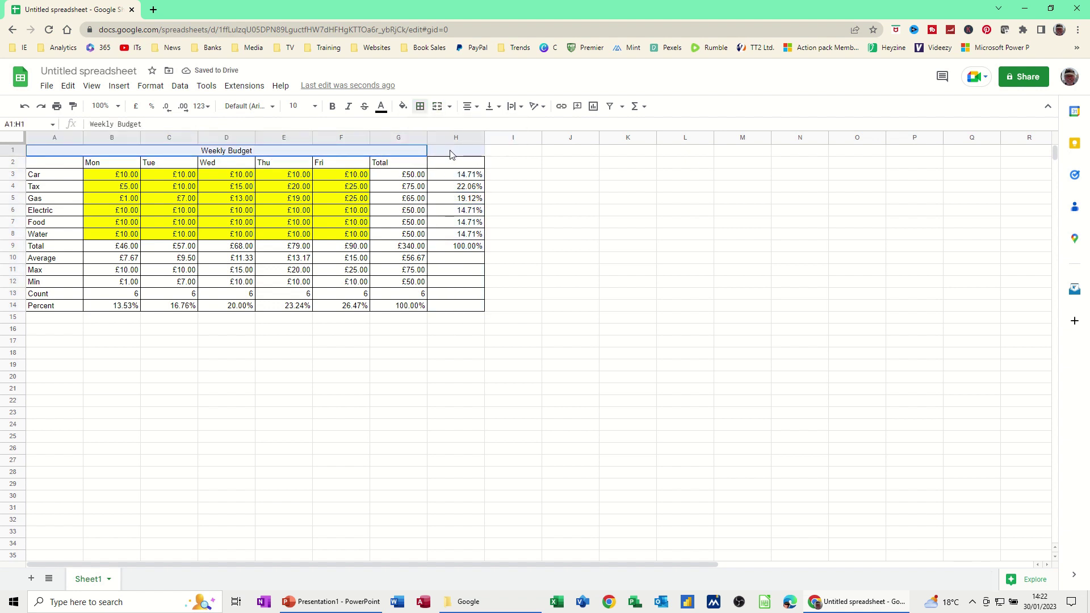
pyautogui.moveTo(450, 153); pyautogui.dragTo(450, 153)
pyautogui.click(437, 108)
pyautogui.click(286, 187)
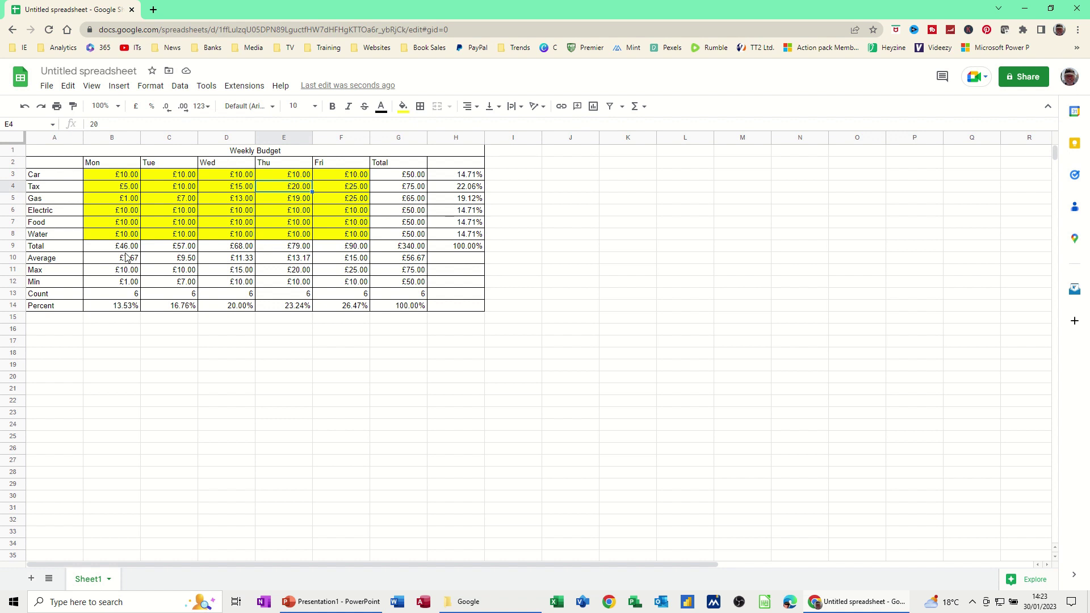
# Insert a column chart from the Mon–Fri headings B2:F2 and daily totals B9:F9
pyautogui.moveTo(104, 165); pyautogui.dragTo(332, 162)
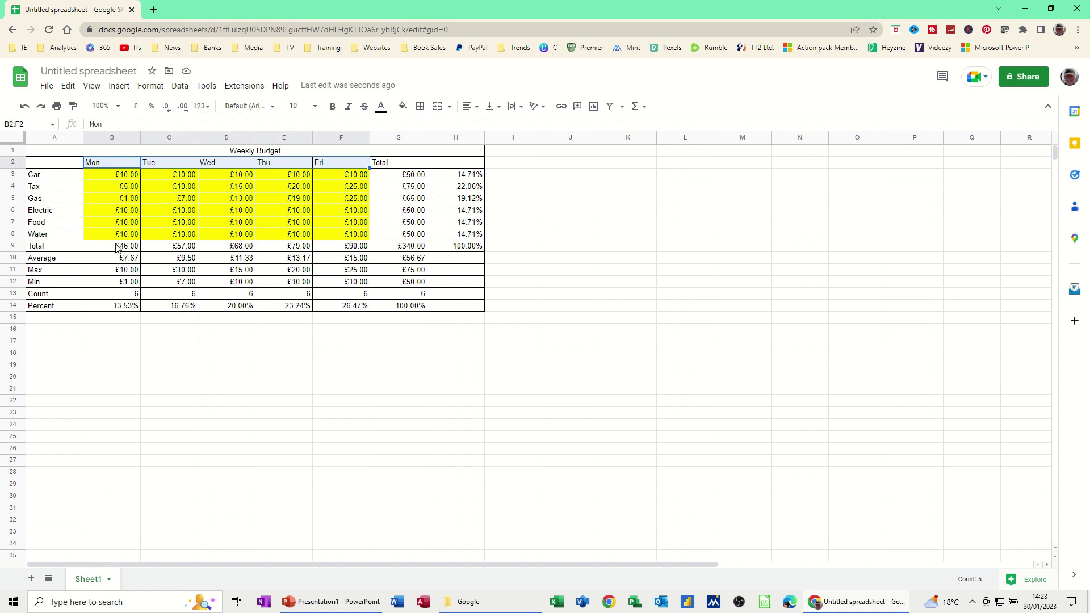
pyautogui.moveTo(114, 247); pyautogui.dragTo(357, 250)
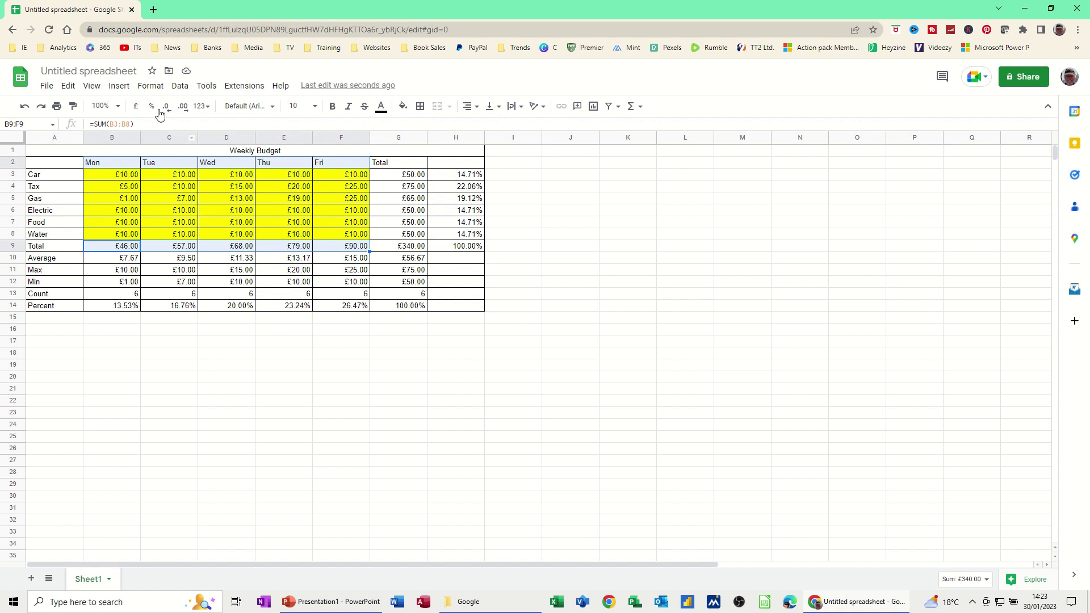
pyautogui.click(120, 87)
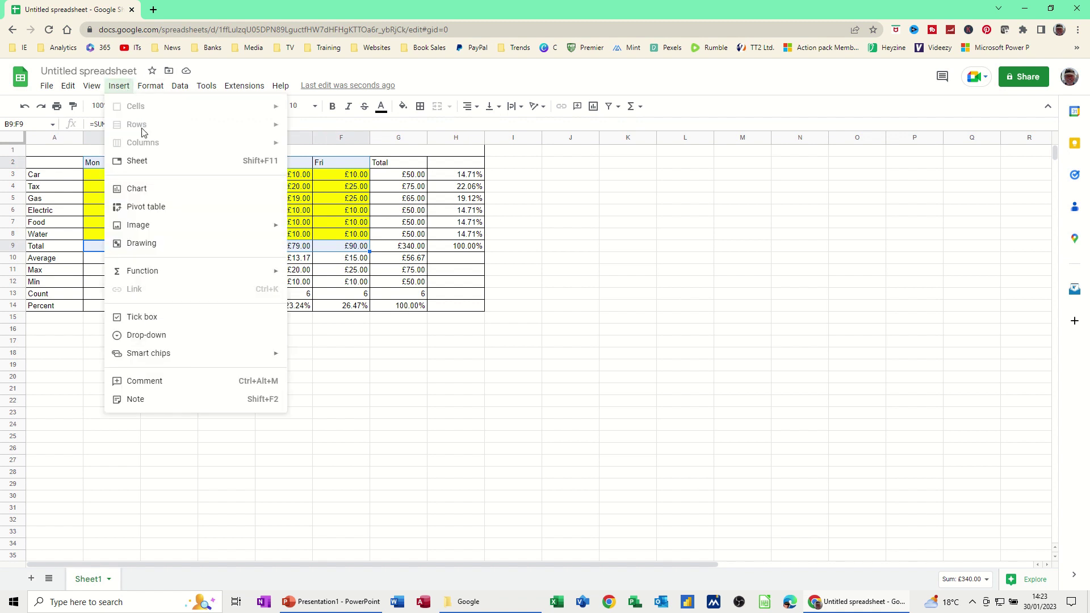
pyautogui.click(143, 195)
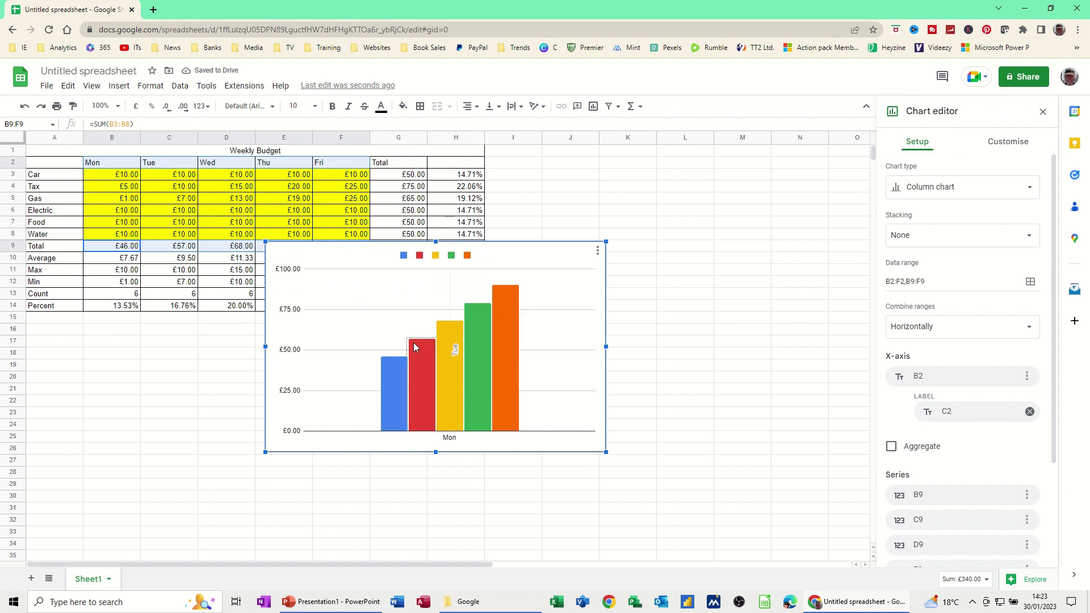
# Move the chart beneath the table, combine ranges vertically and switch rows/columns
pyautogui.moveTo(414, 347); pyautogui.dragTo(254, 426)
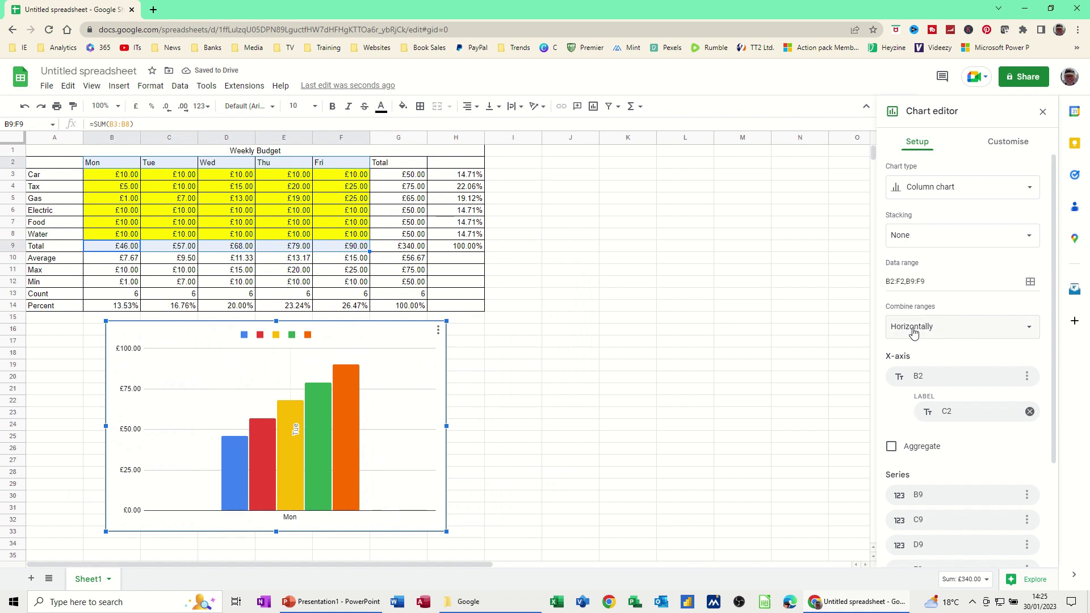
pyautogui.click(914, 333)
pyautogui.click(910, 307)
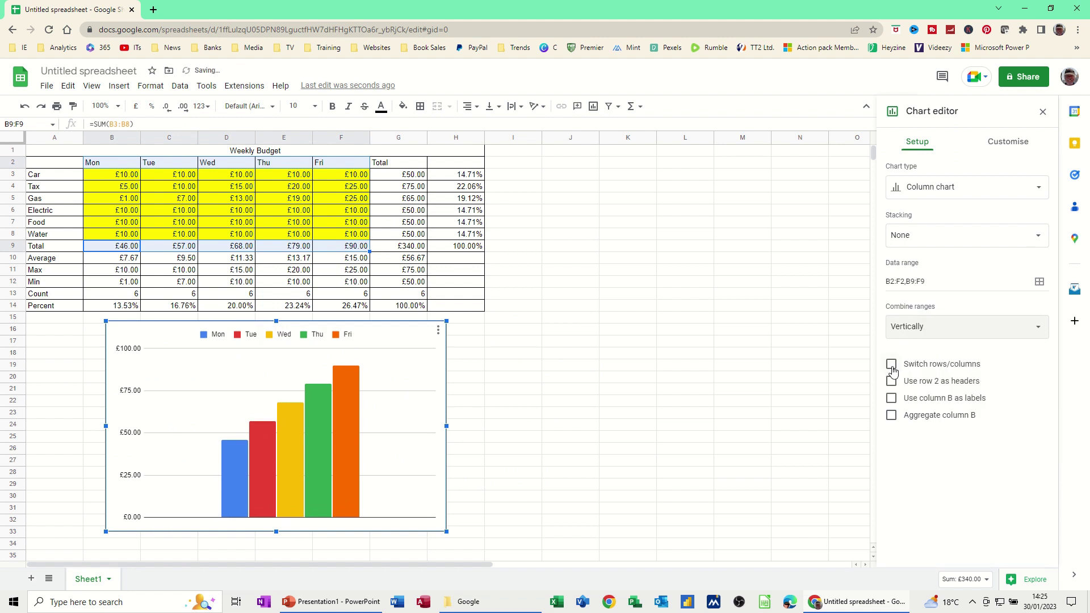
pyautogui.click(891, 365)
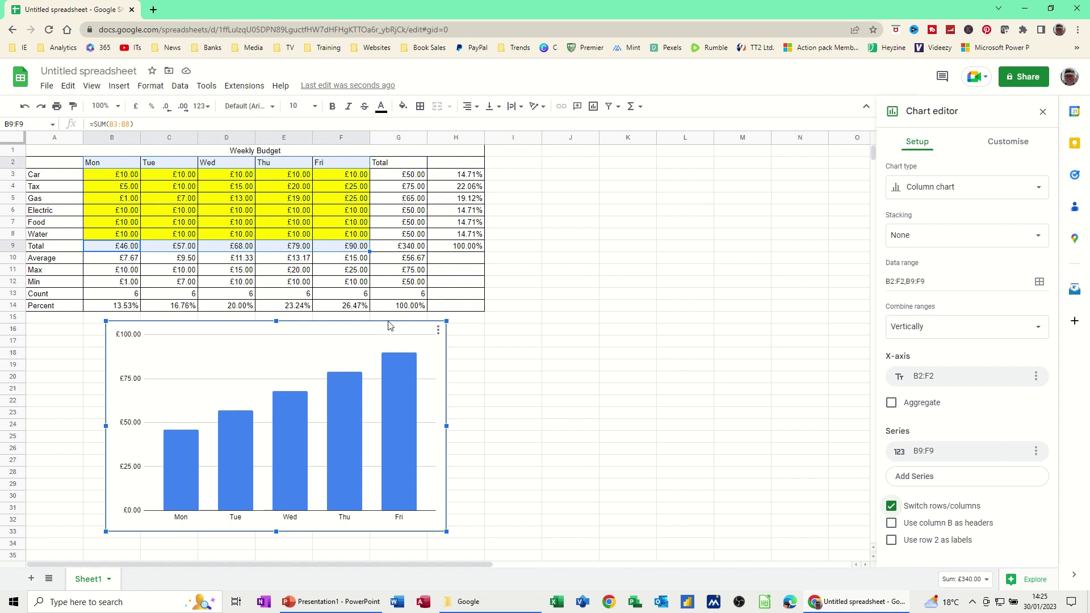
pyautogui.moveTo(388, 322); pyautogui.dragTo(323, 319)
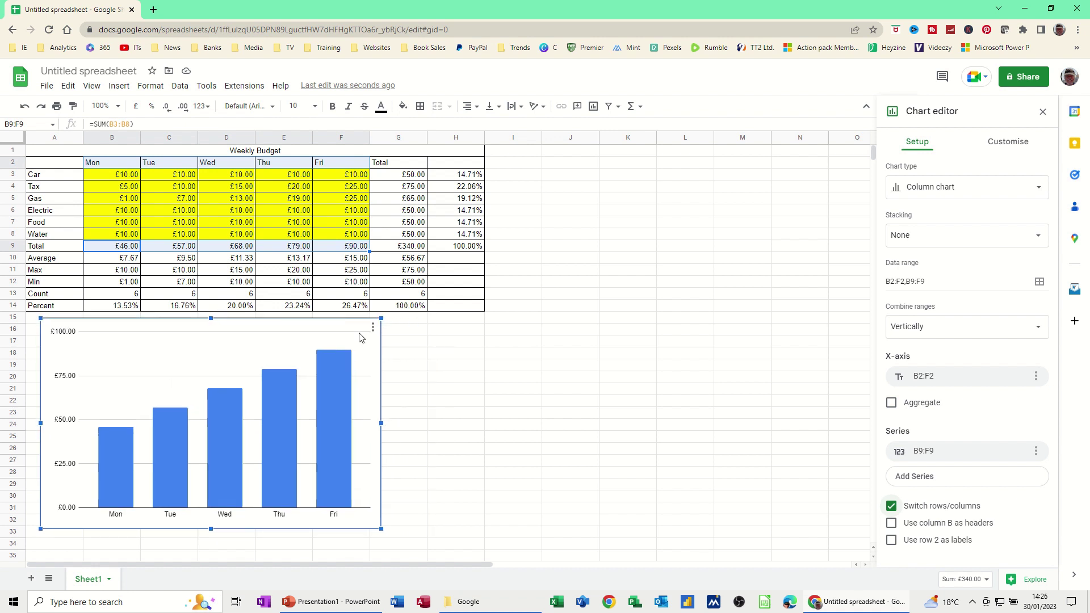
pyautogui.click(465, 329)
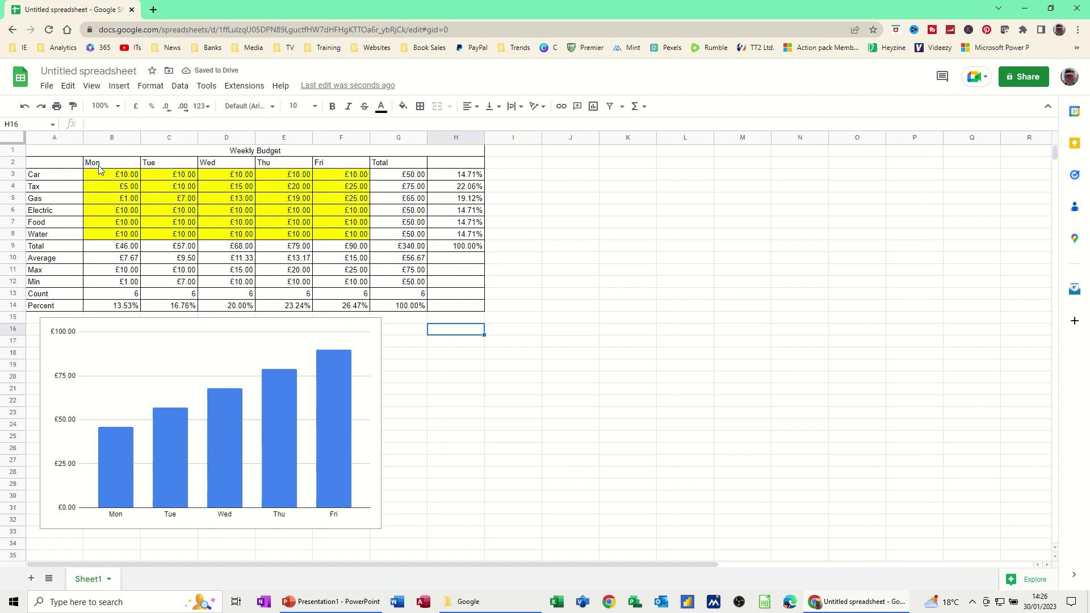
# Insert a stacked column chart of category spending by day and place it beside the first chart
pyautogui.moveTo(64, 176); pyautogui.dragTo(59, 233)
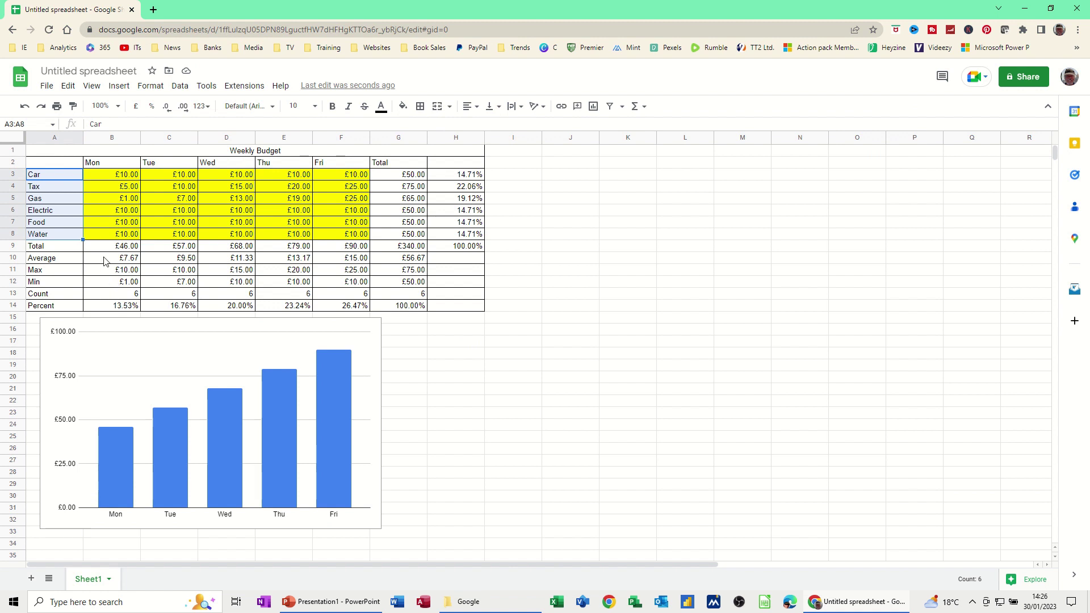
pyautogui.moveTo(102, 250); pyautogui.dragTo(337, 254)
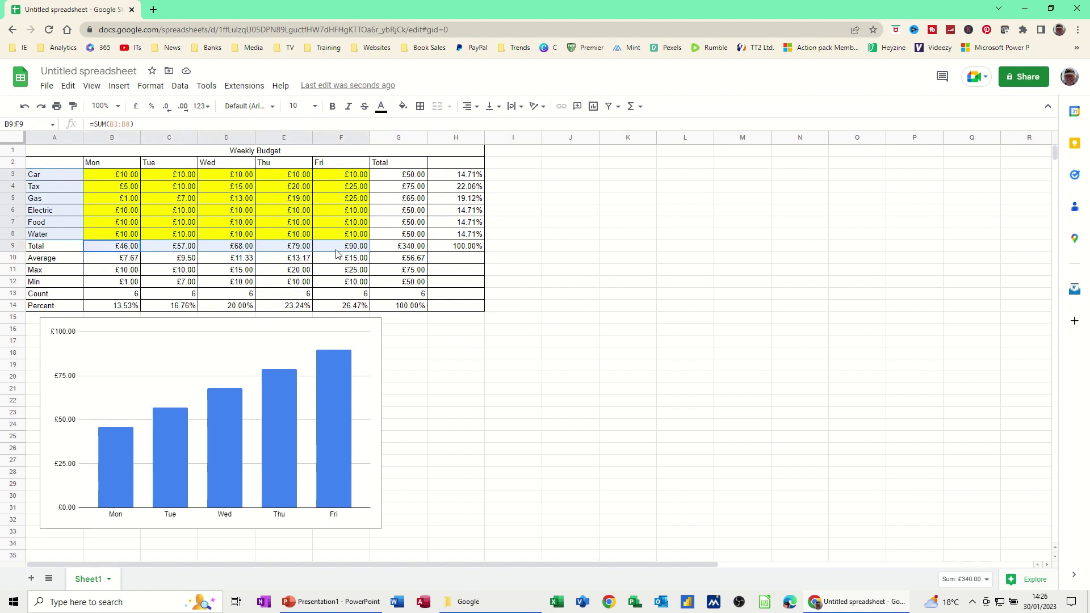
pyautogui.click(121, 89)
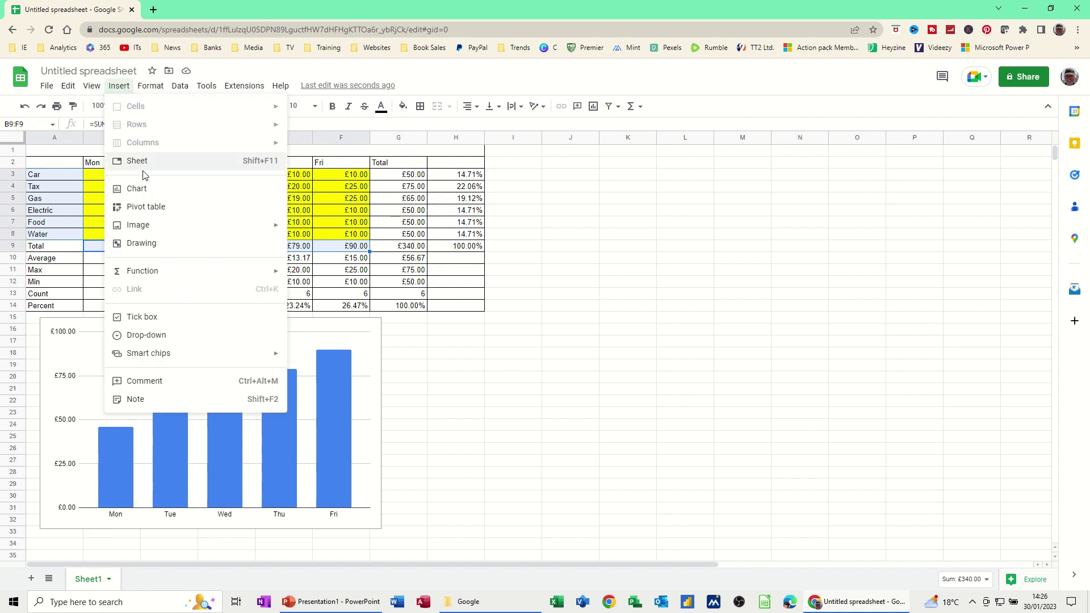
pyautogui.click(136, 189)
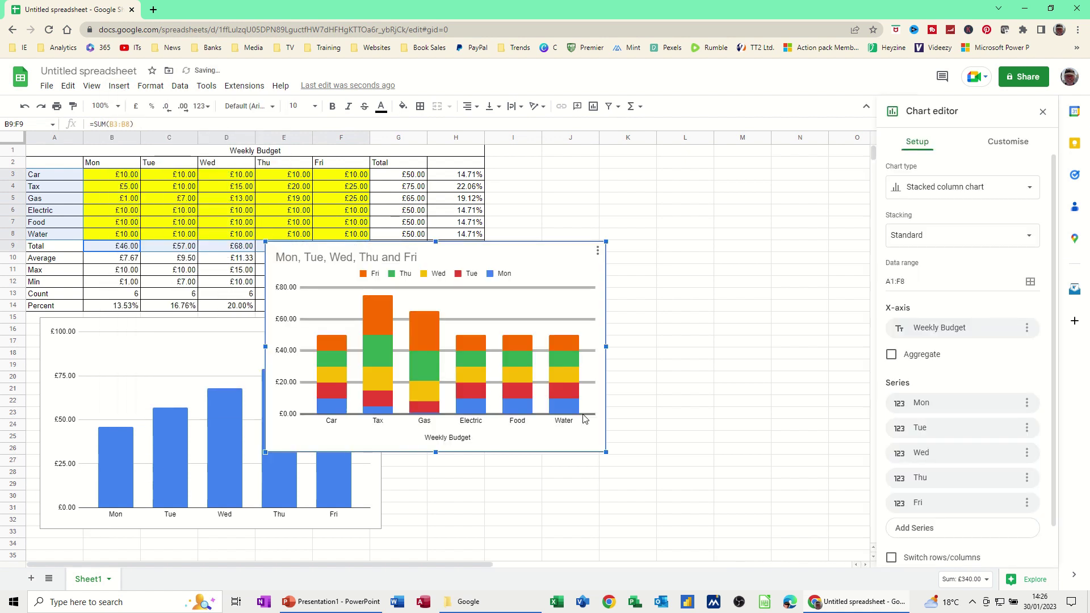
pyautogui.moveTo(572, 251); pyautogui.dragTo(695, 324)
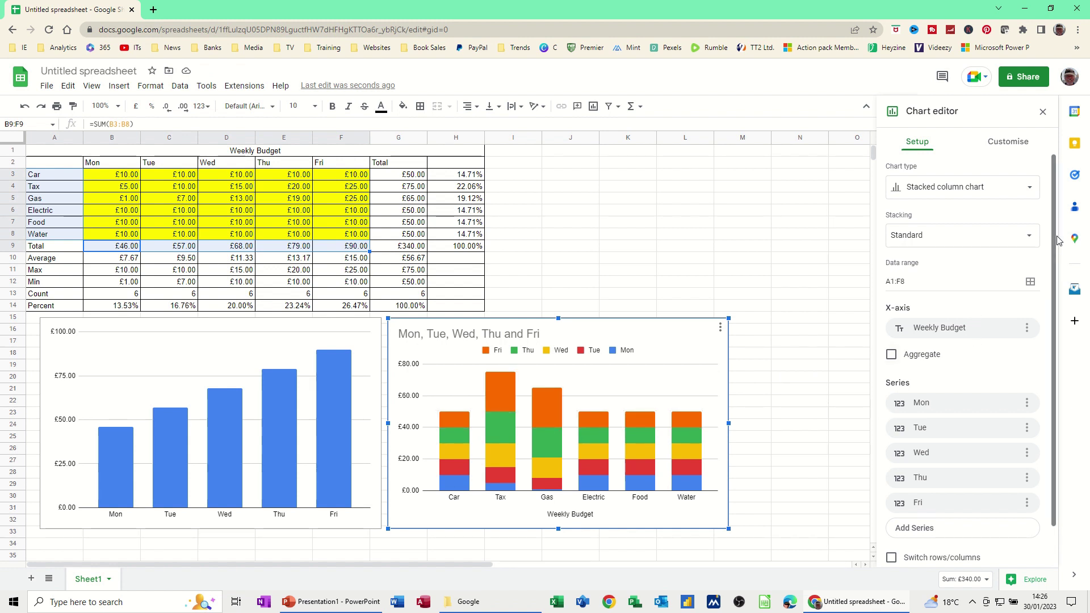
# Change the category chart to grouped Column chart, swap rows/columns and back, and uncheck 'Use row 1 as headers'
pyautogui.click(1030, 193)
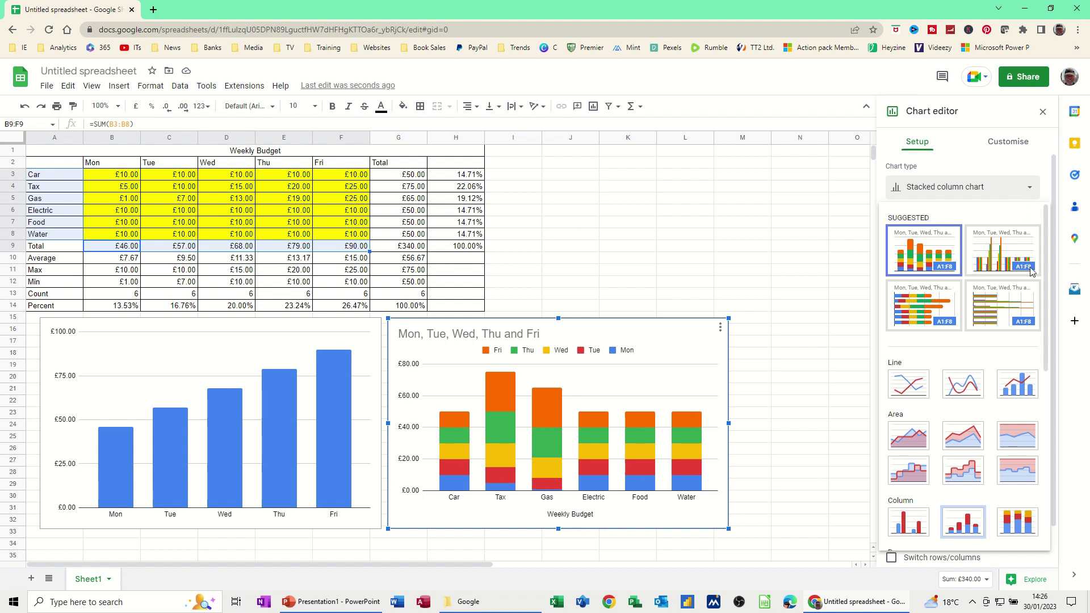
pyautogui.click(905, 528)
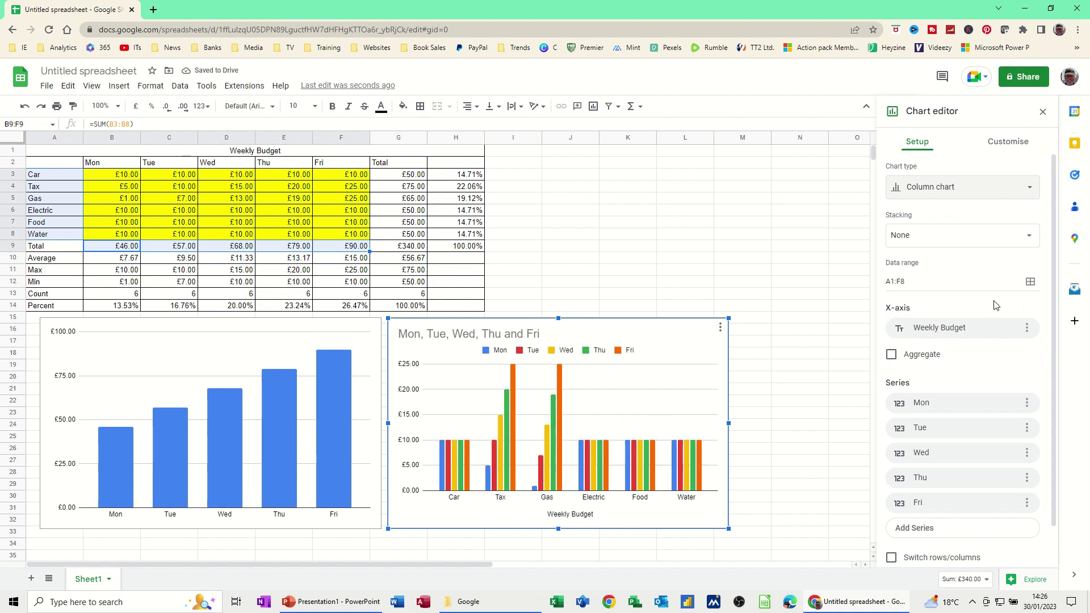
pyautogui.moveTo(1056, 207); pyautogui.dragTo(1058, 274)
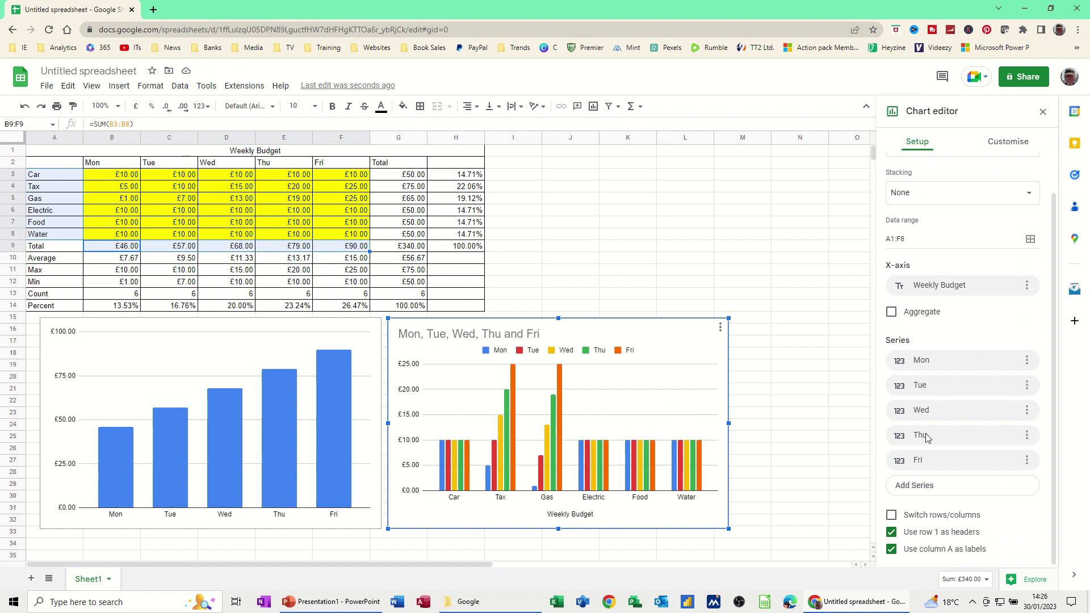
pyautogui.click(891, 517)
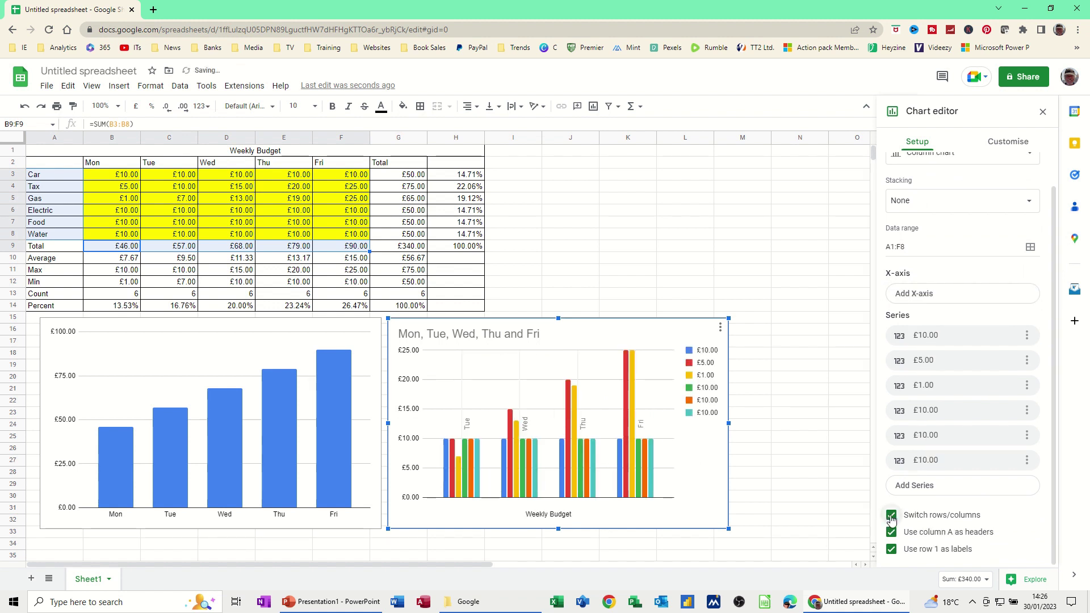
pyautogui.click(891, 516)
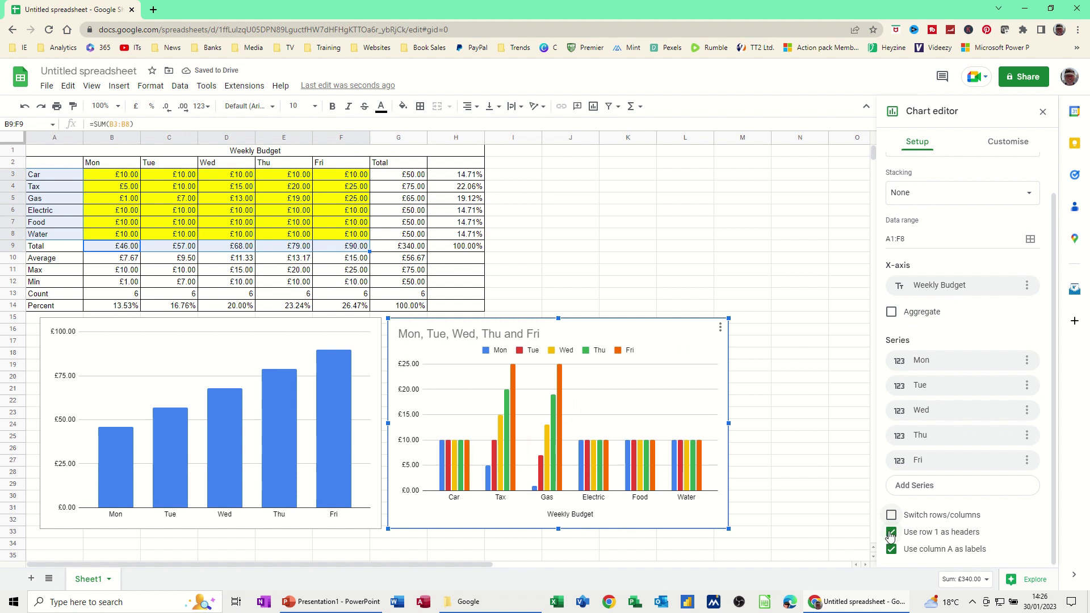
pyautogui.click(891, 532)
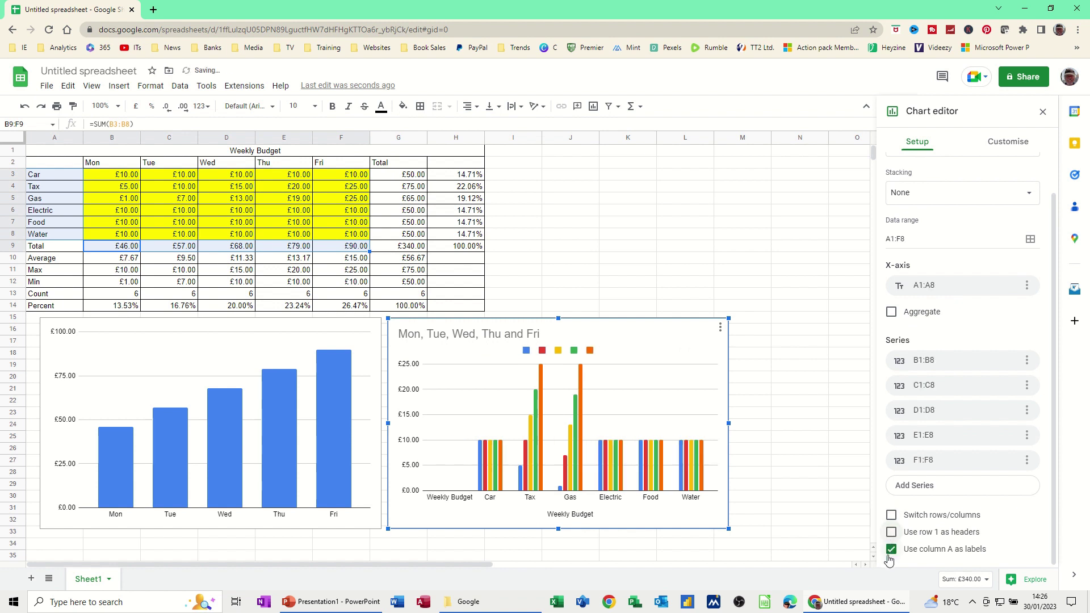